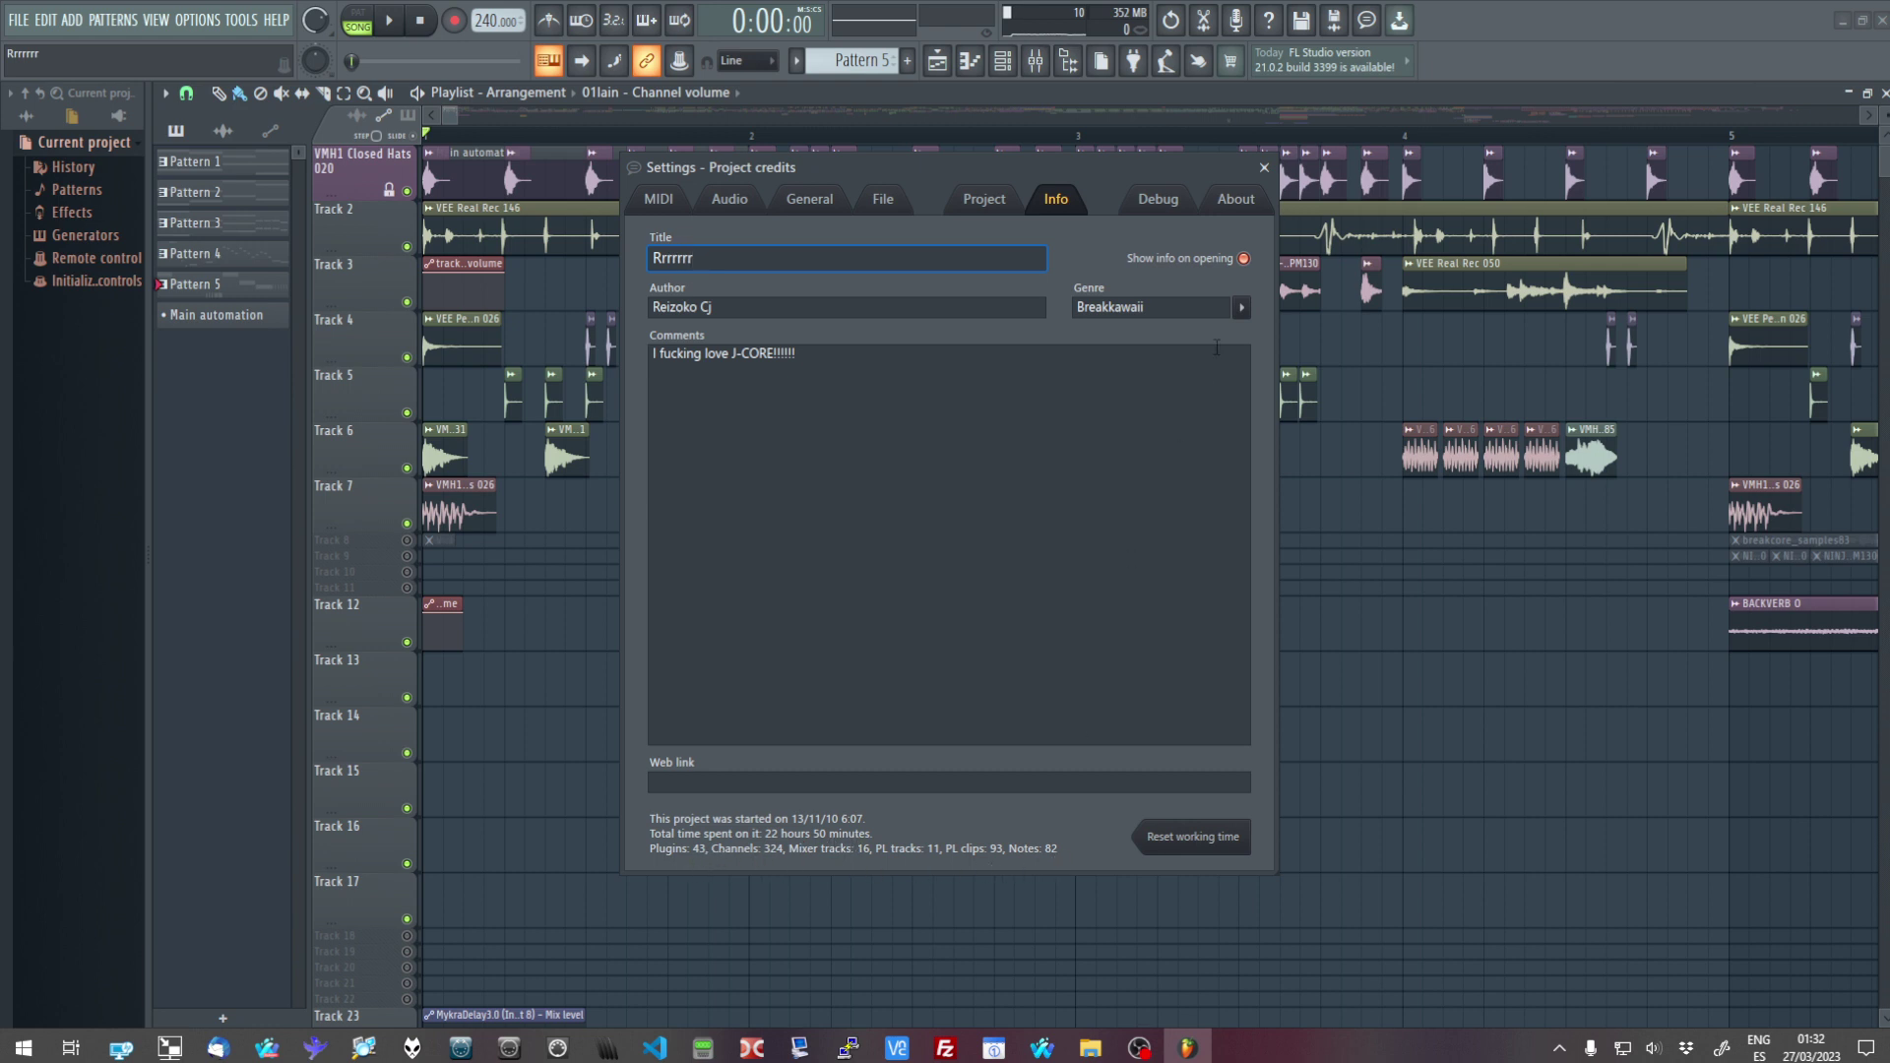
Close the project credits and loop playback over bars 1 to 4 of the arrangement, with the clips deselected
left_click(1265, 168)
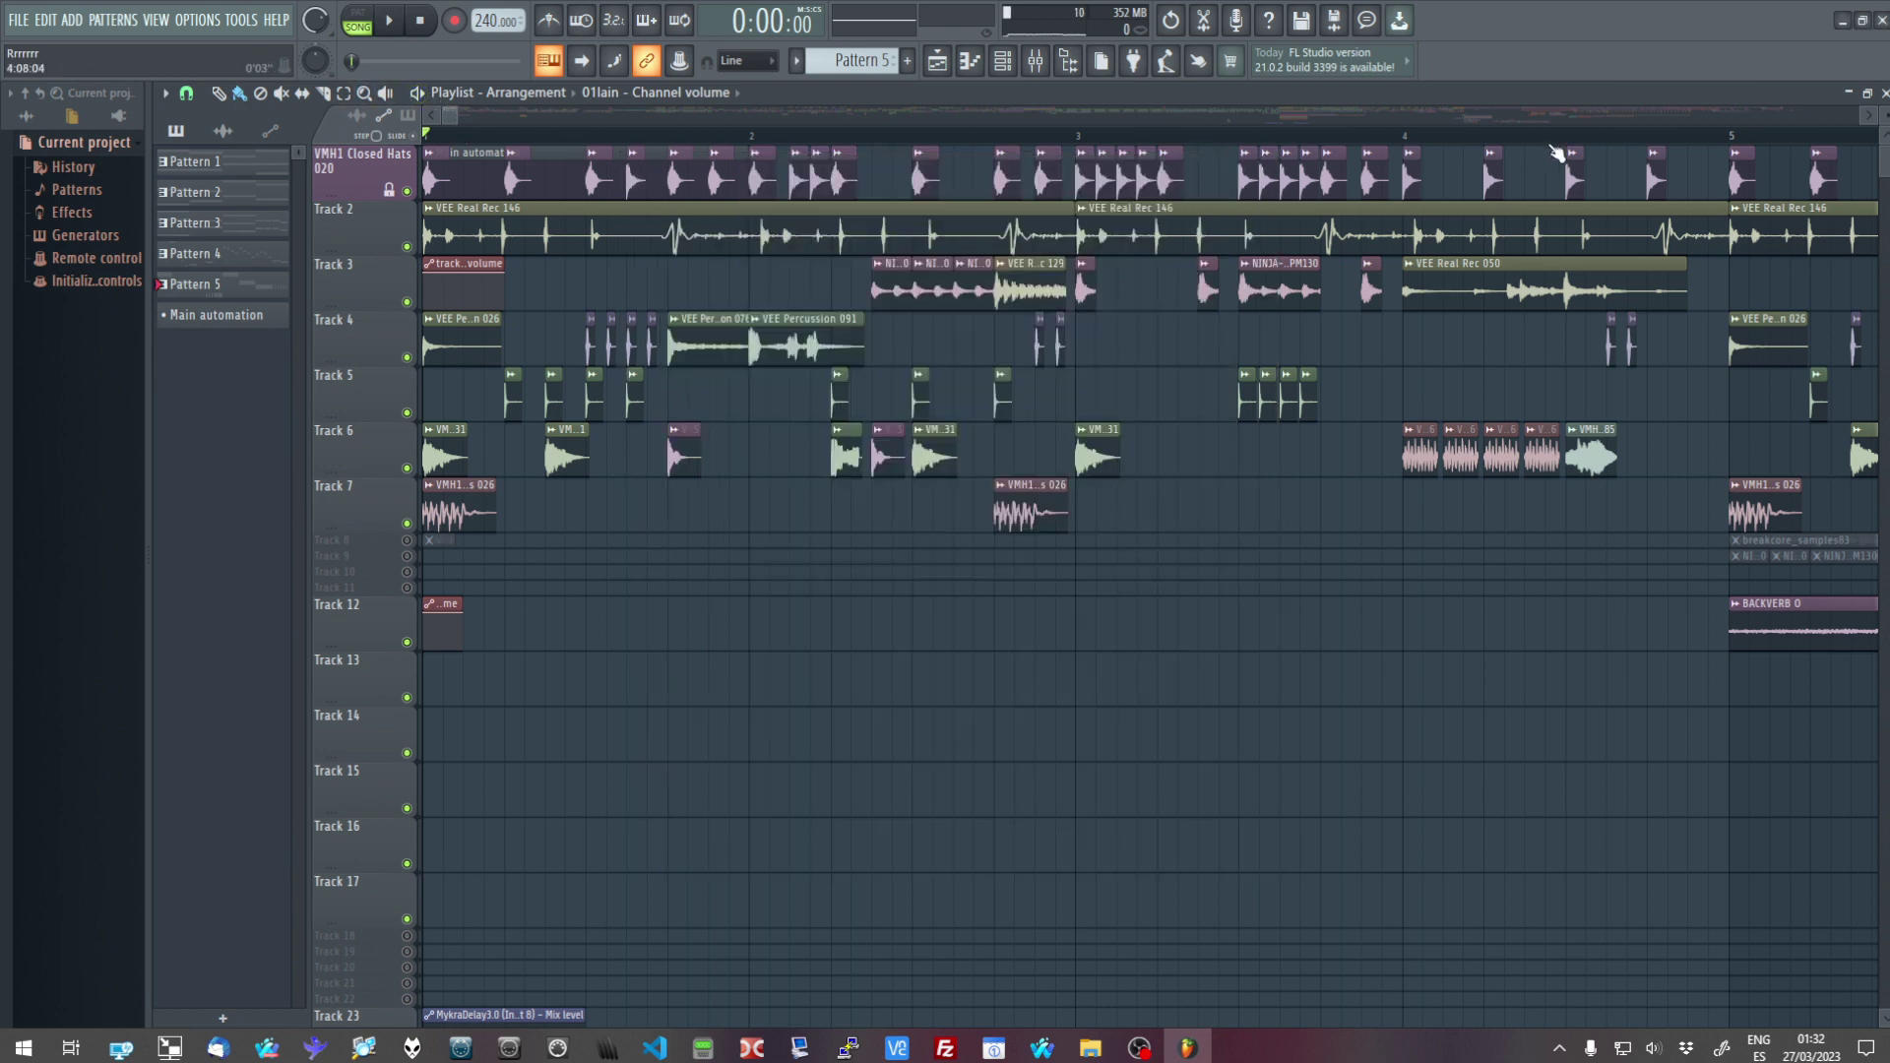
left_click_drag(1715, 148, 315, 200)
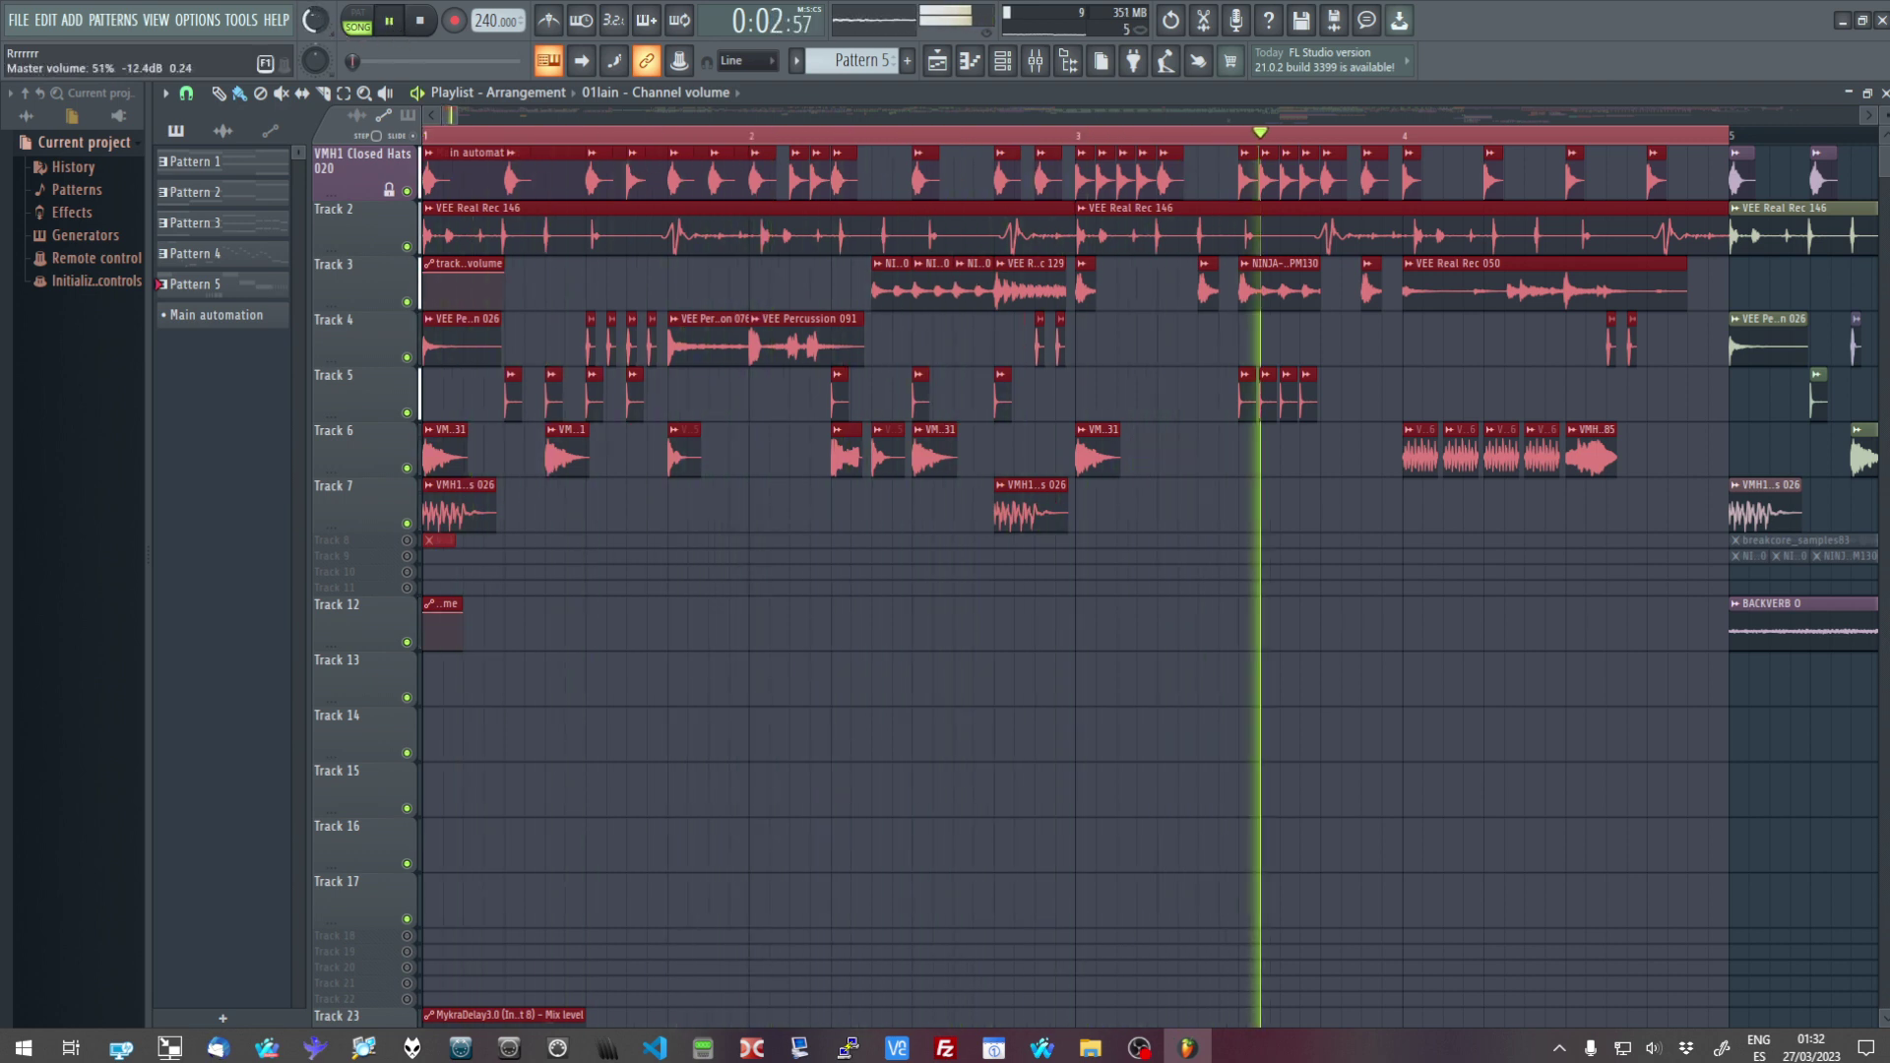
left_click(670, 531)
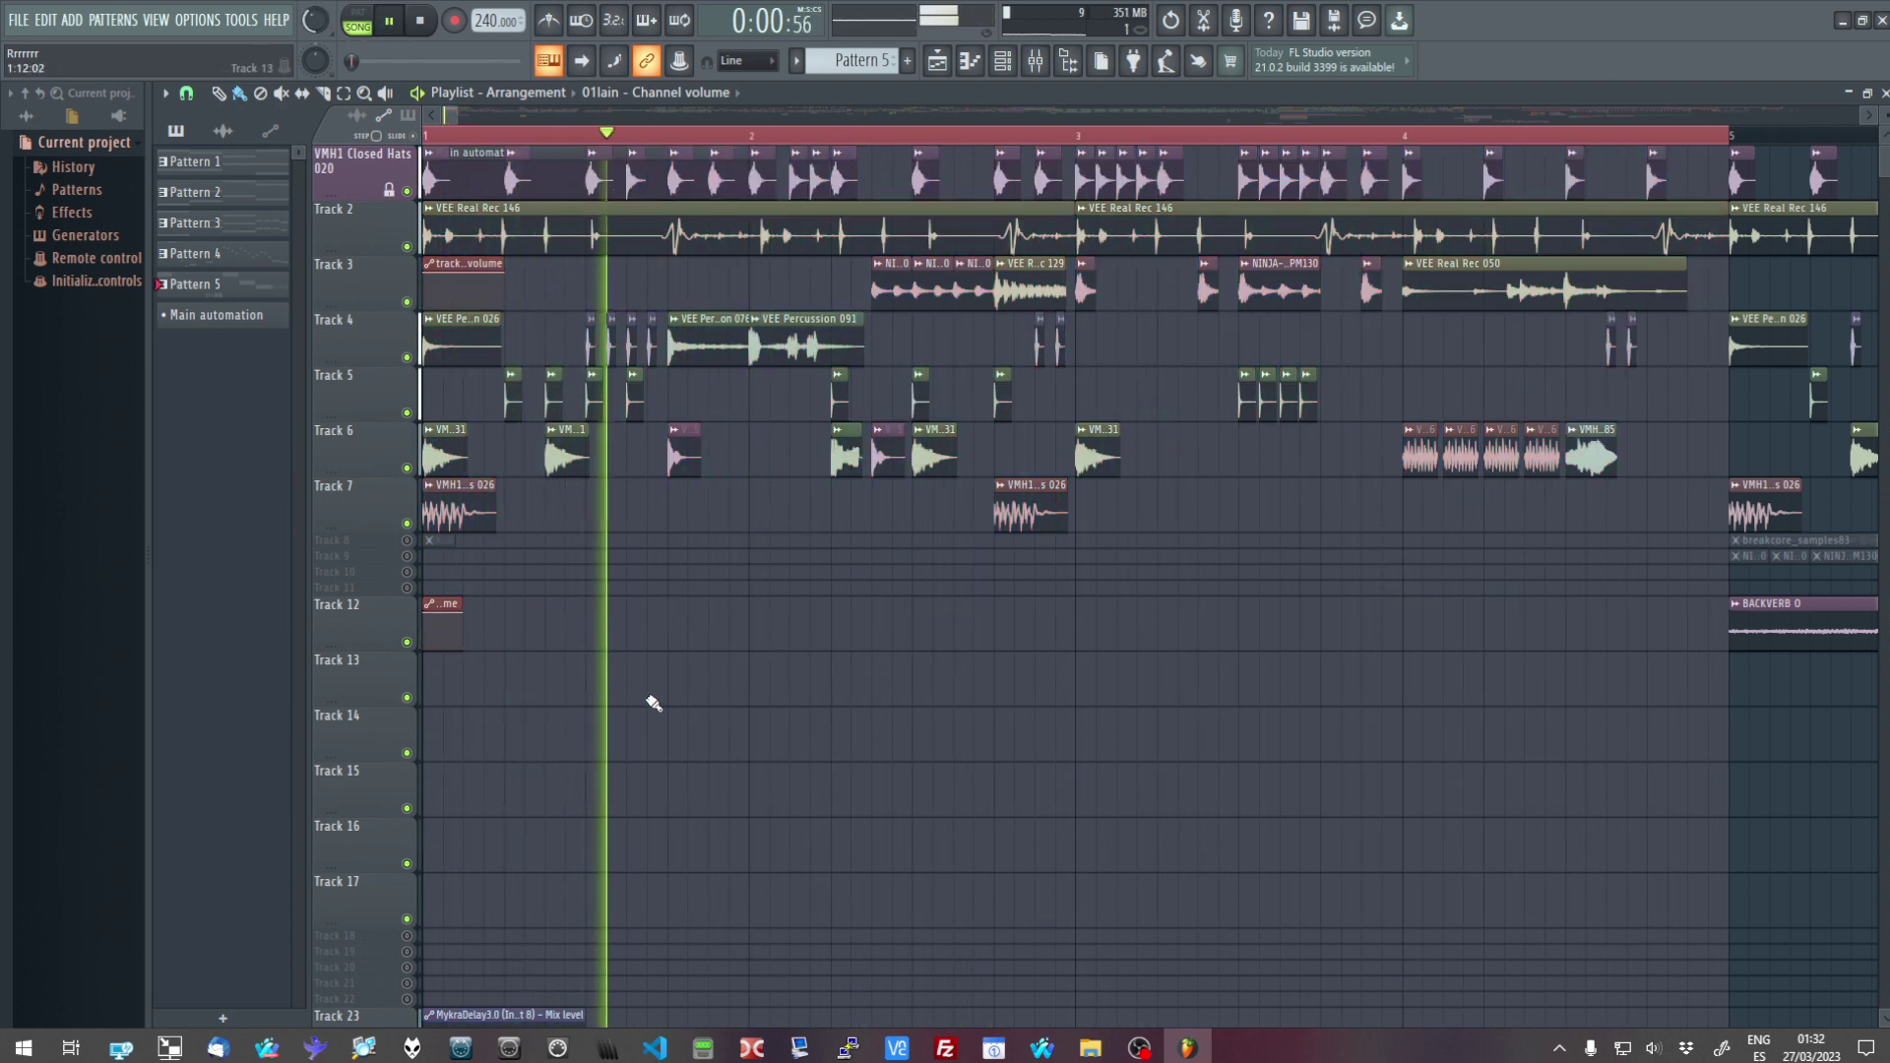
Audition the drum layers by soloing Track 2, then unmuting the closed hats track and Tracks 3, 4, 5, 7 and 6
left_click(407, 247, "ctrl")
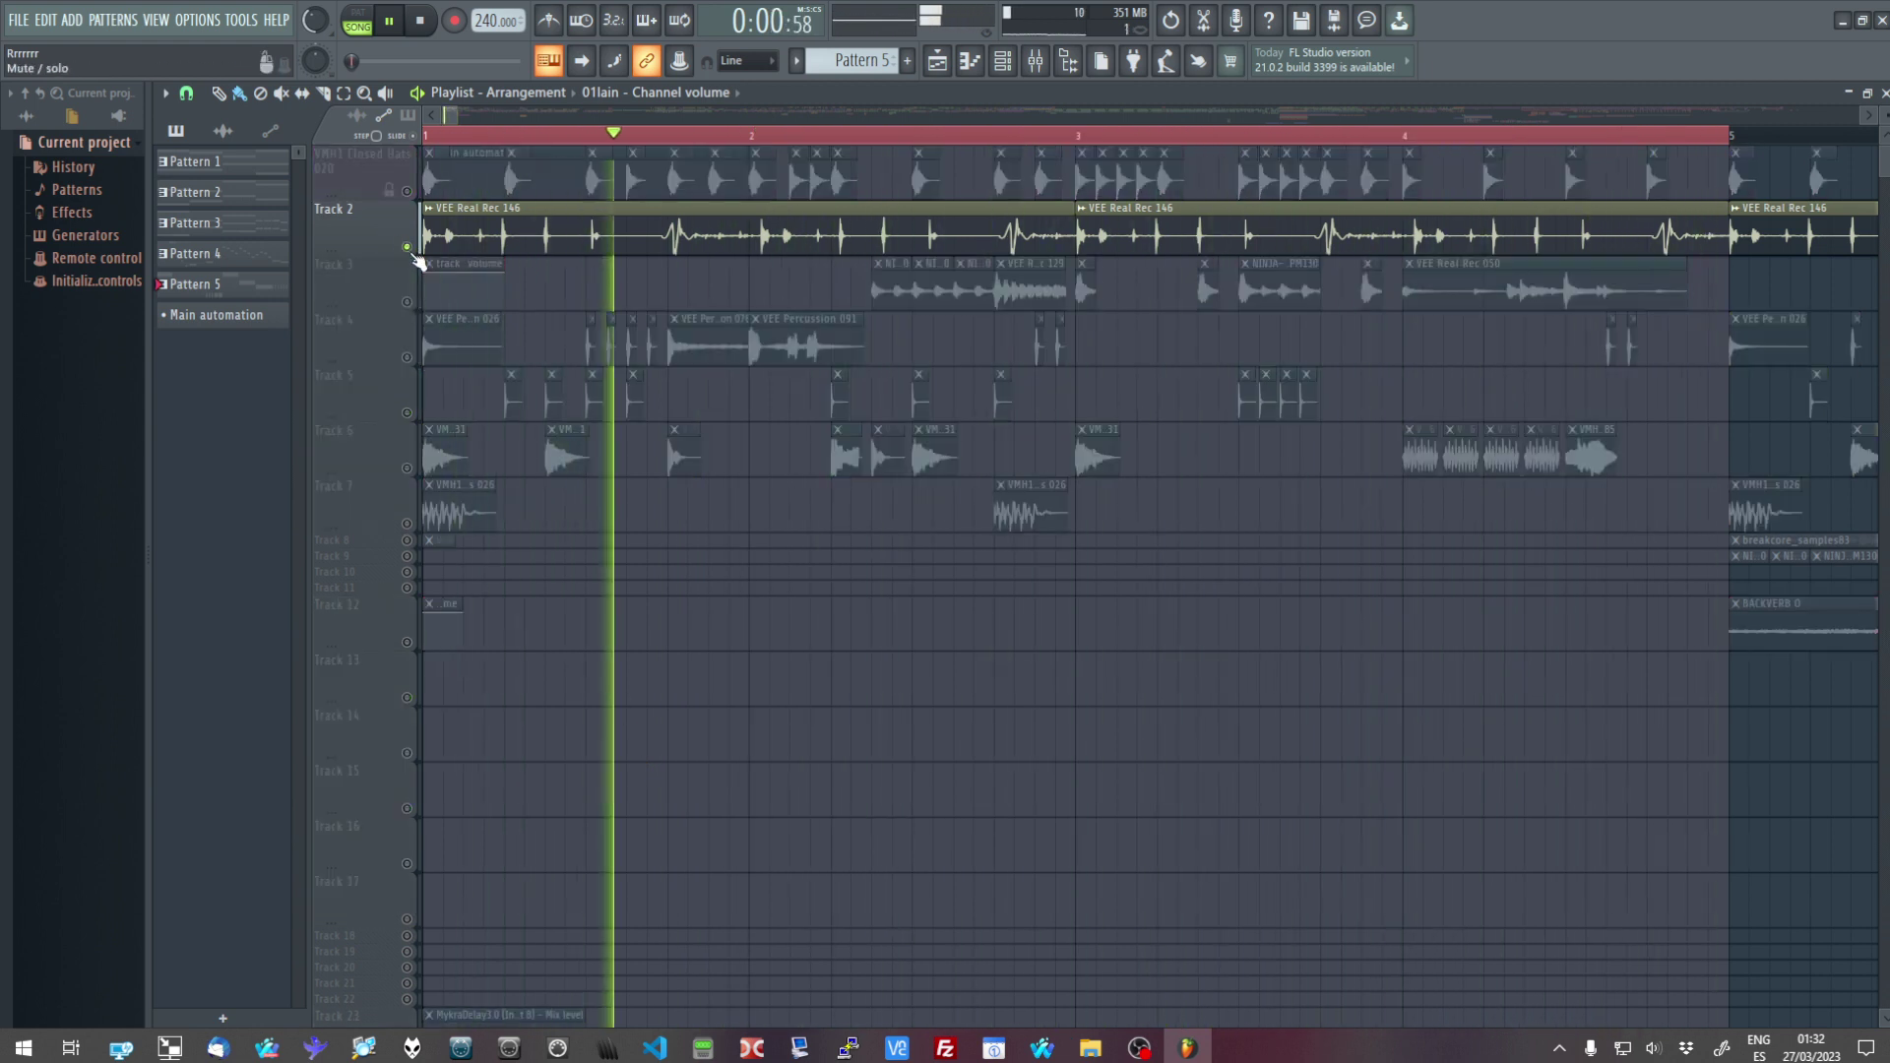
left_click(408, 192)
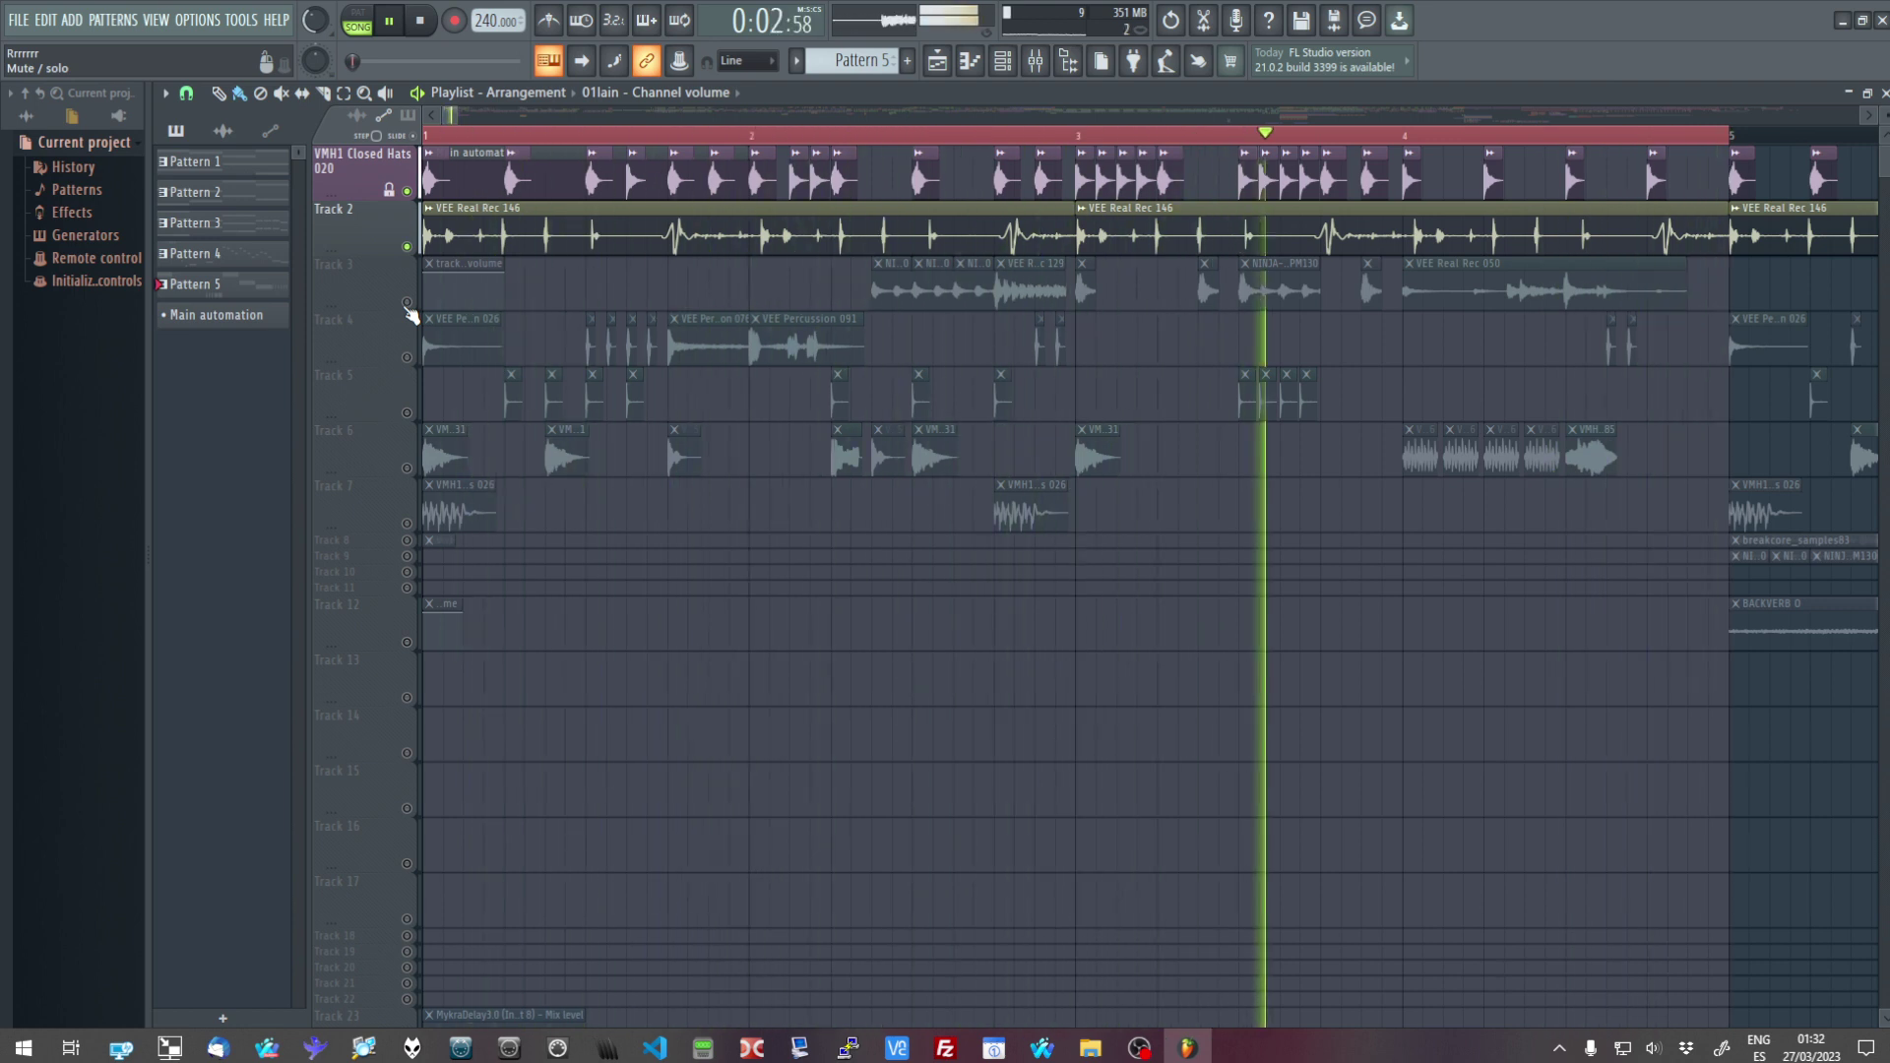
left_click(408, 303)
left_click(410, 358)
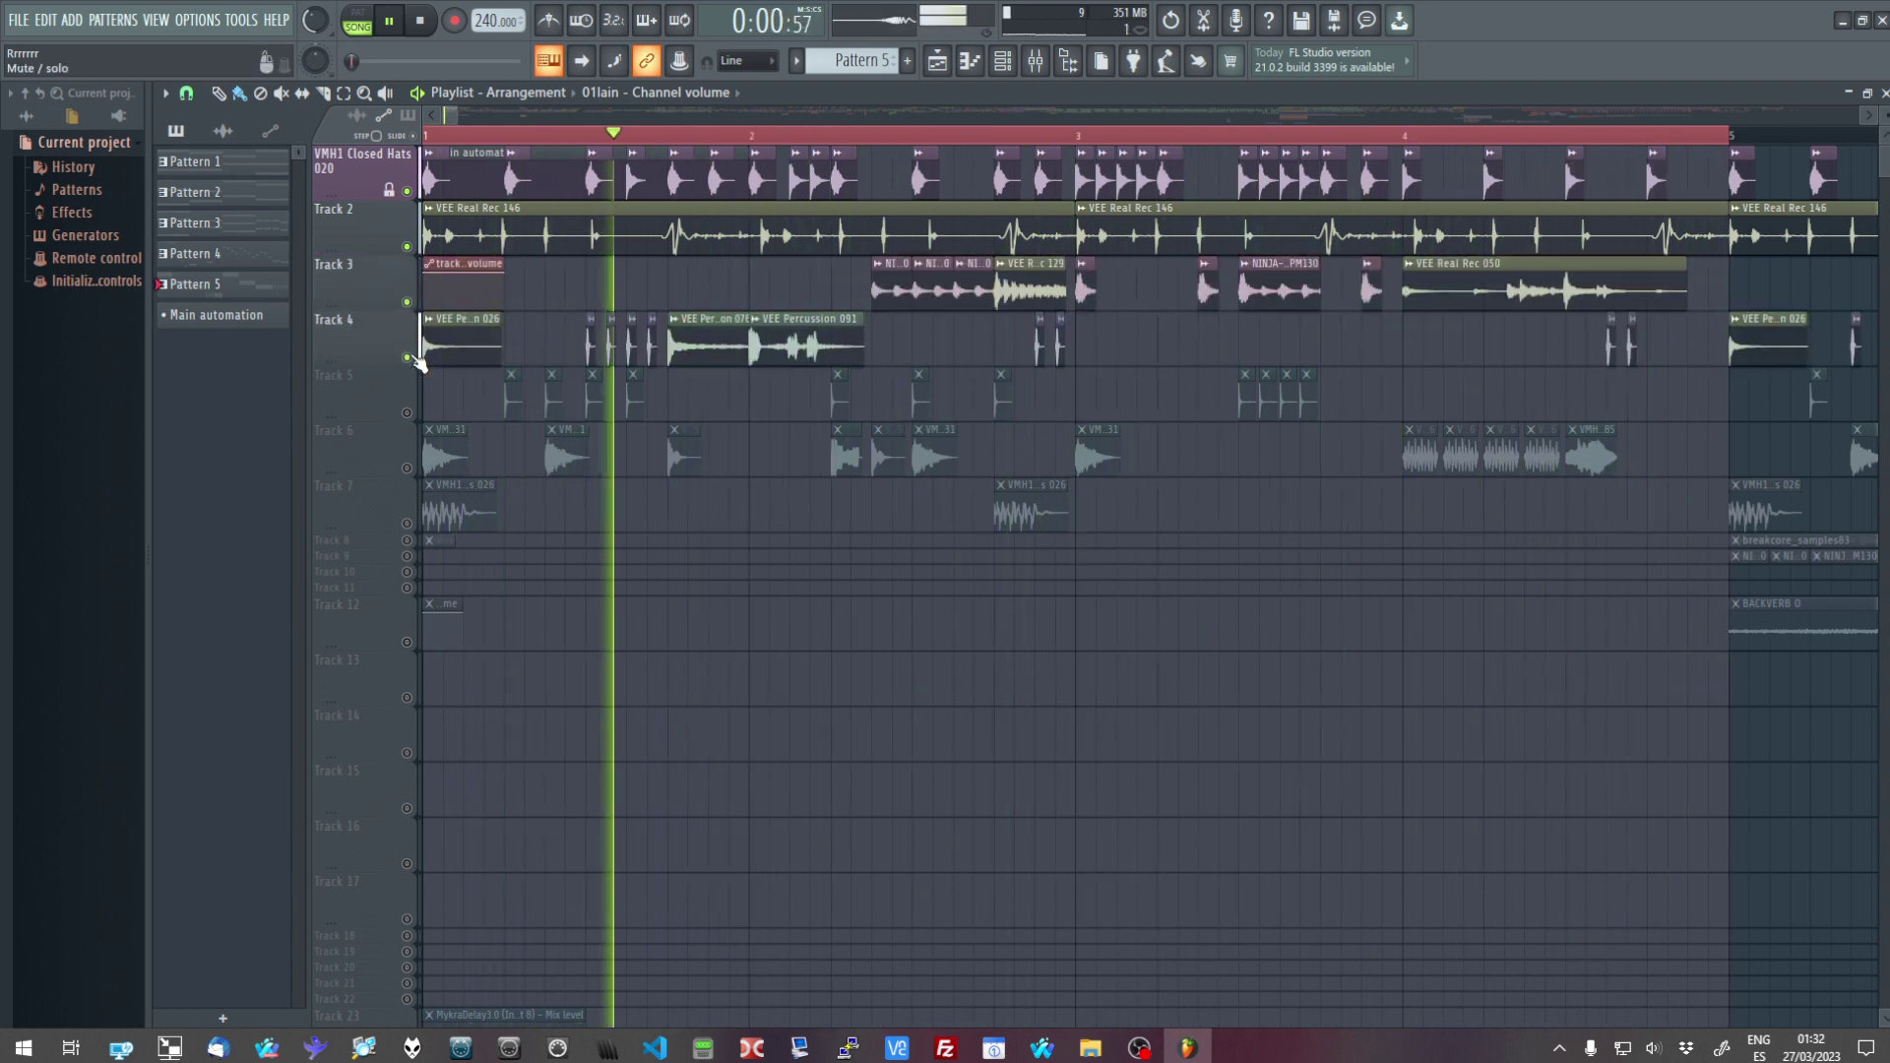
left_click(408, 414)
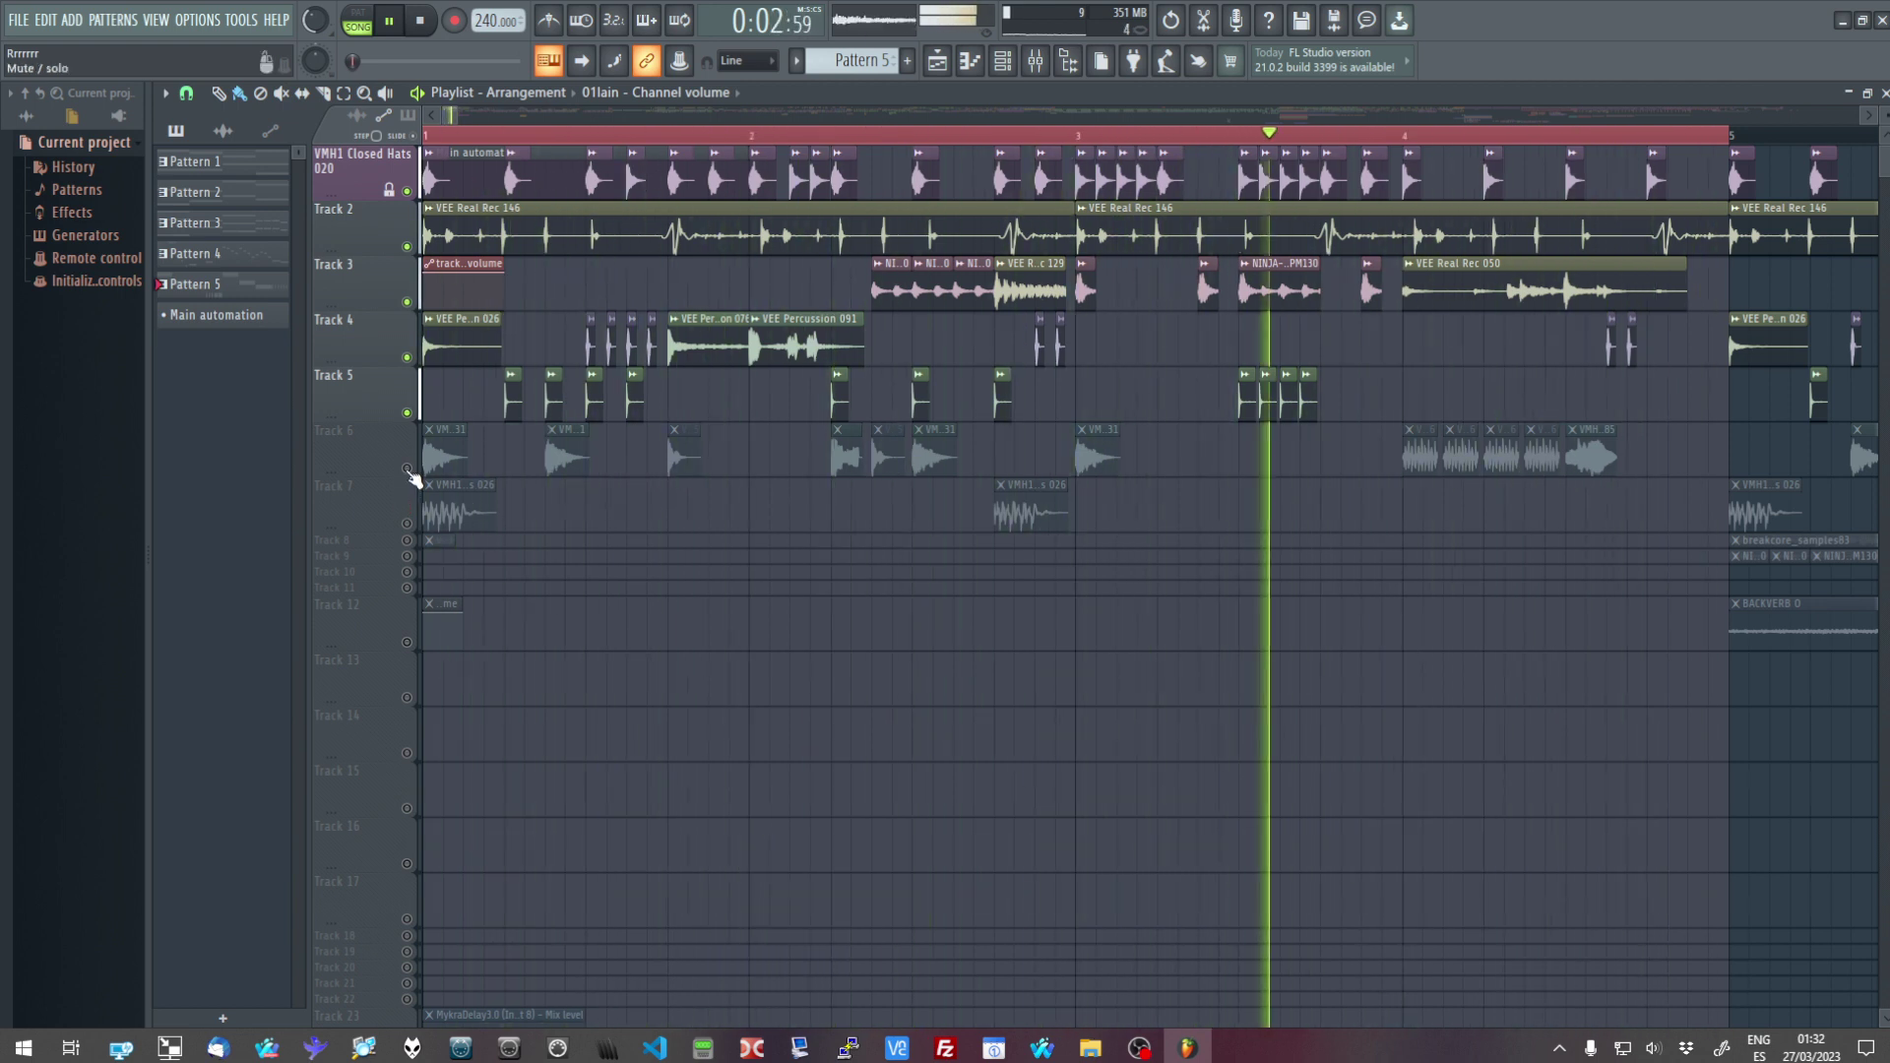
left_click(406, 524)
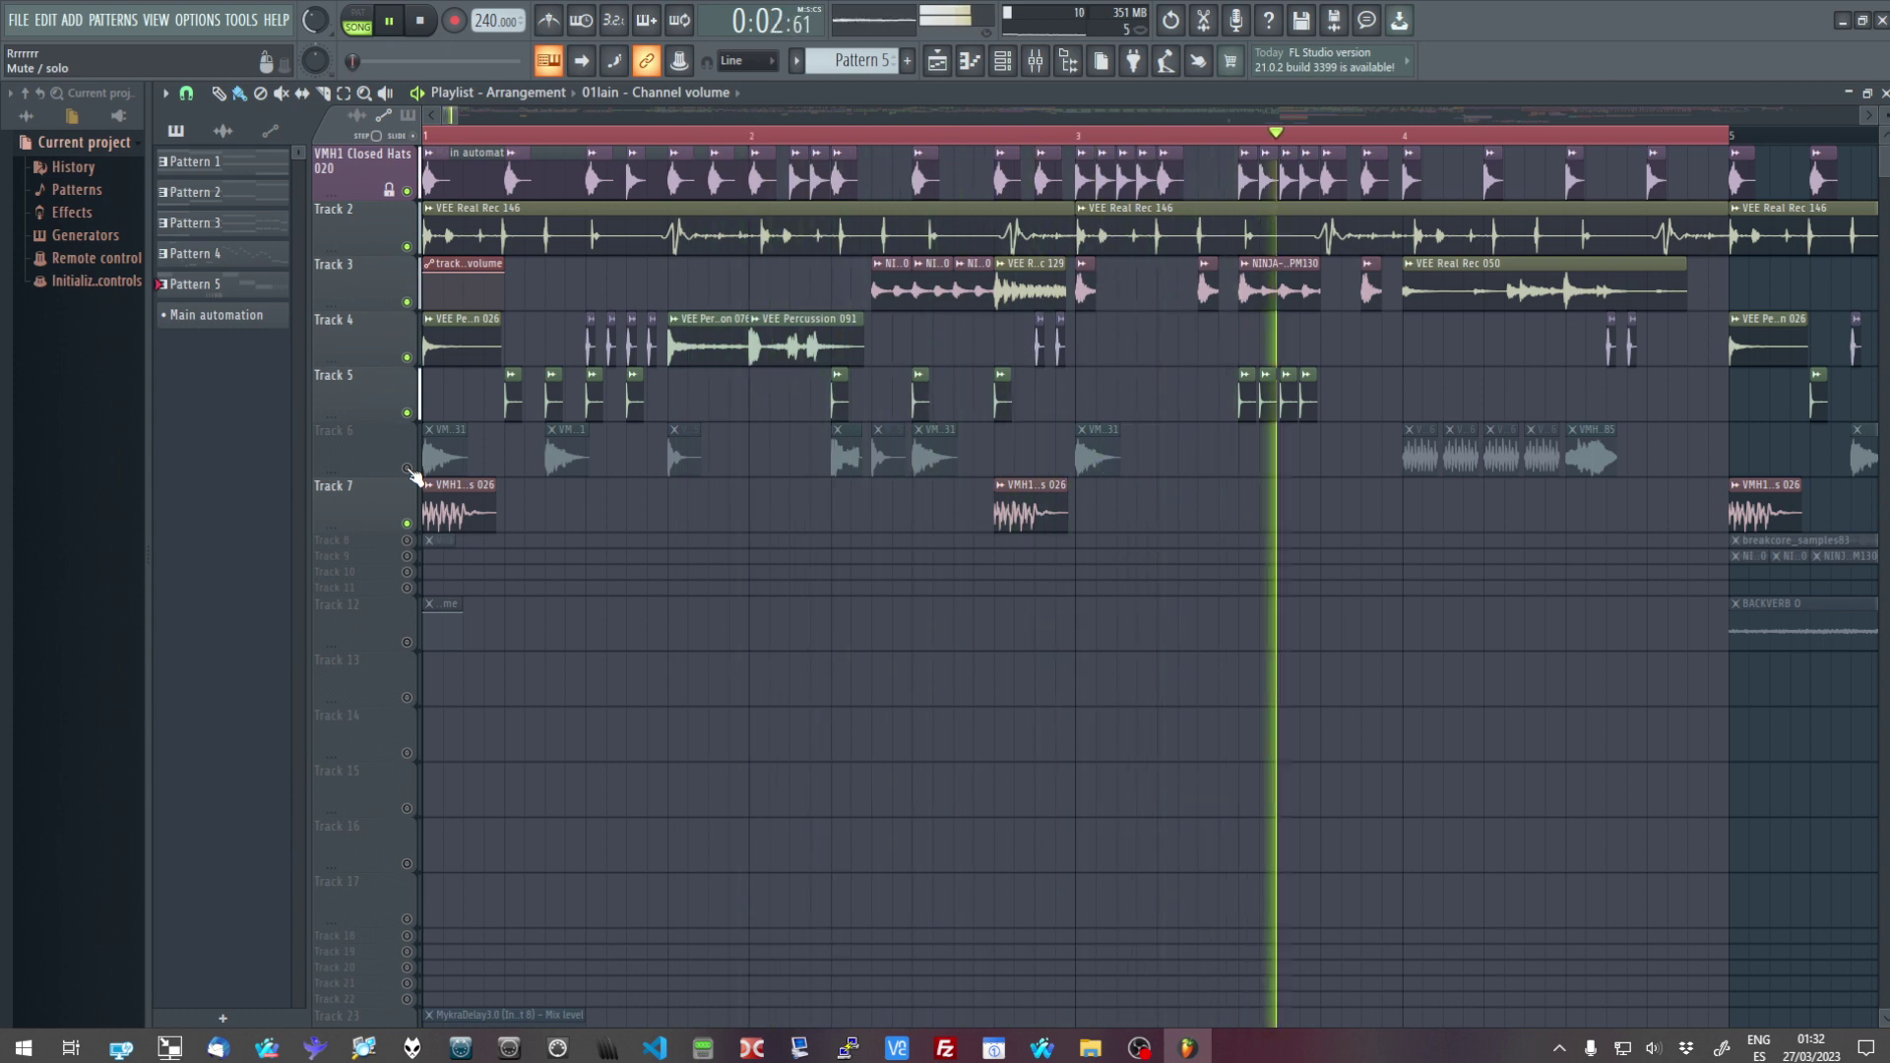
left_click(408, 470)
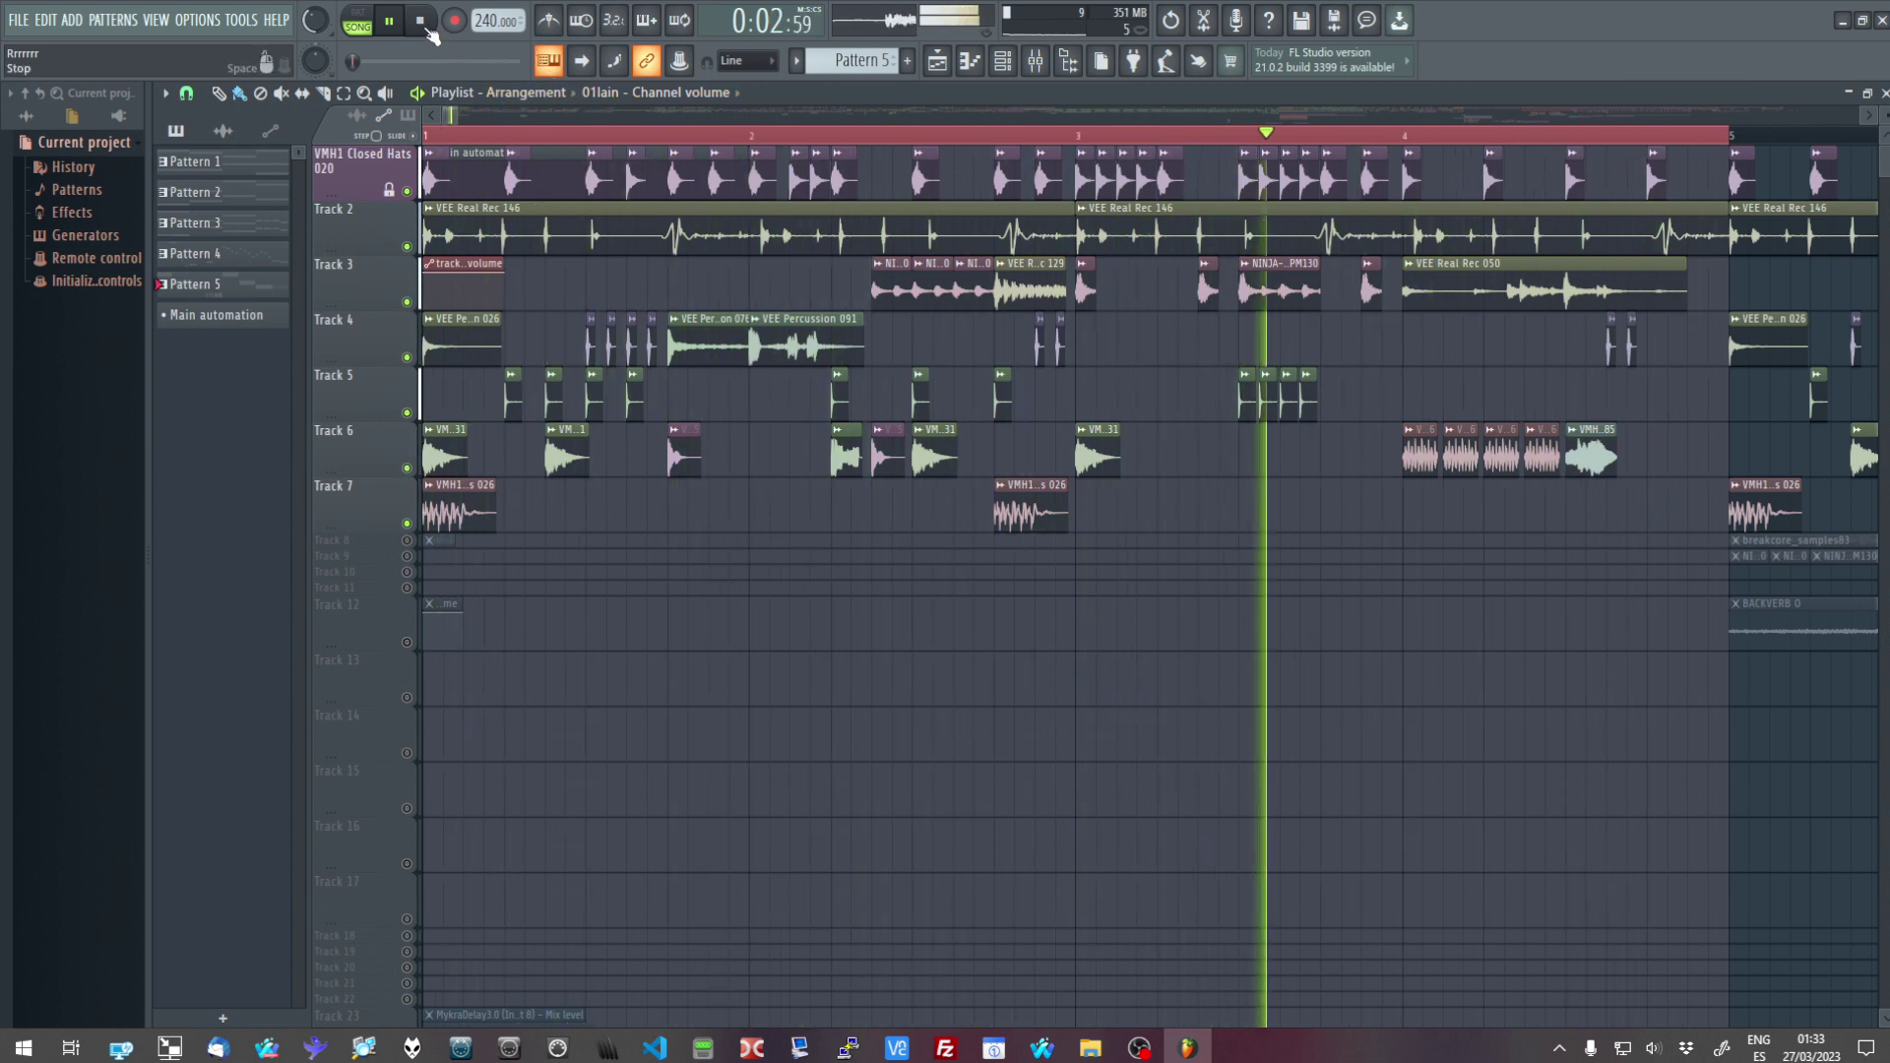
Solo and unsolo Track 7 to re-enable every track, and mute Tracks 8 to 11
right_click(410, 527)
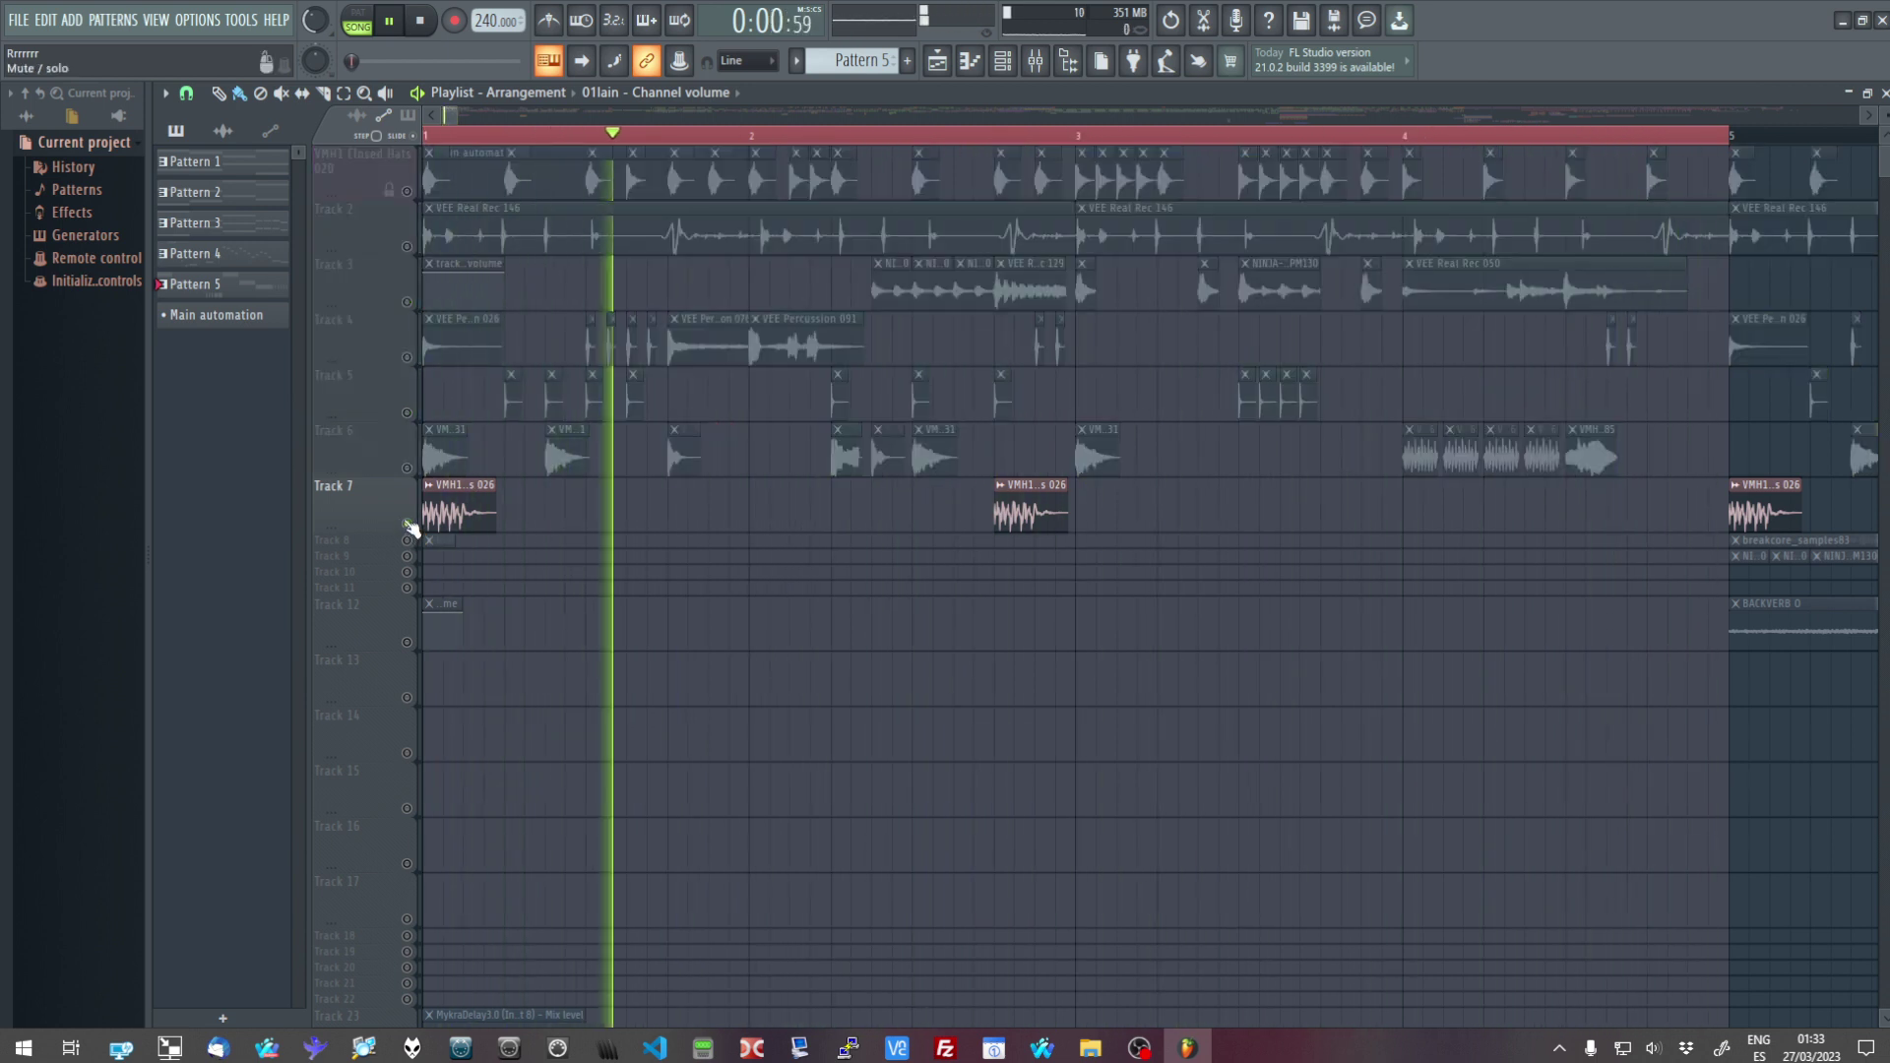
right_click(409, 527)
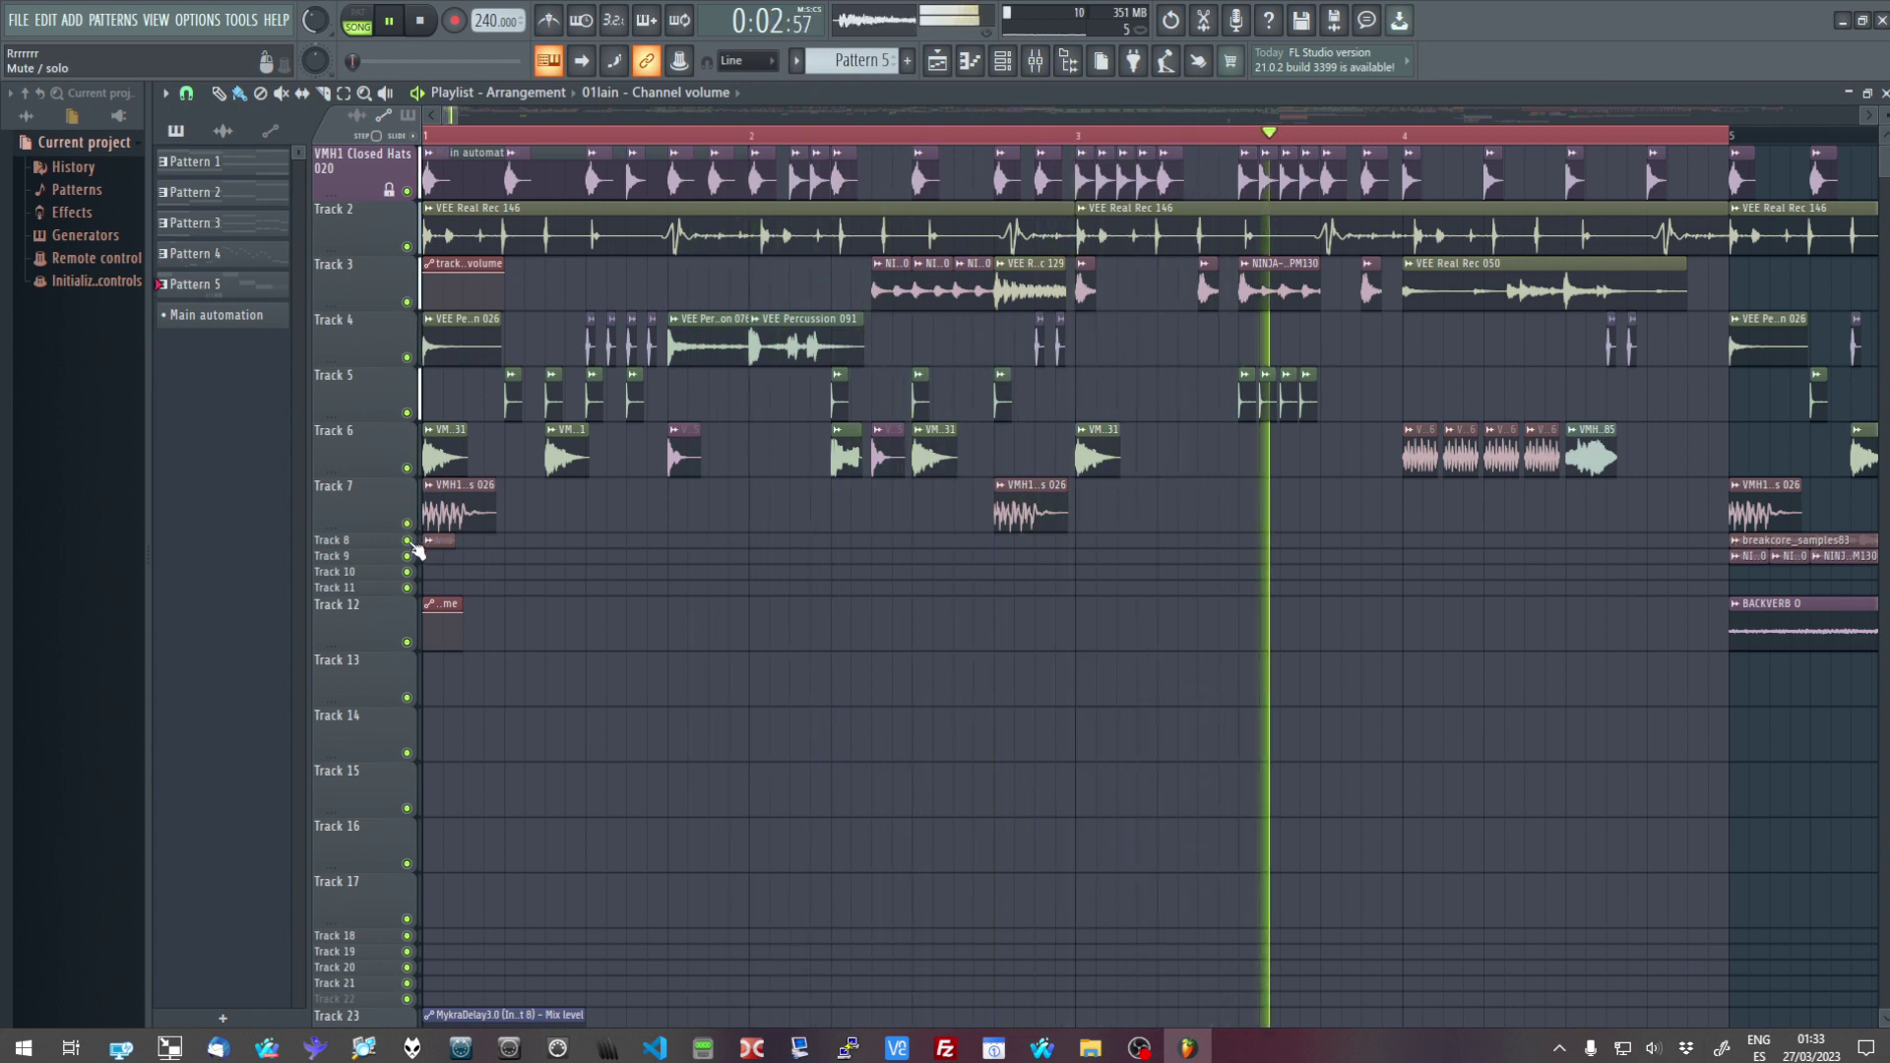
left_click(410, 541)
left_click(408, 557)
left_click(407, 572)
left_click(407, 588)
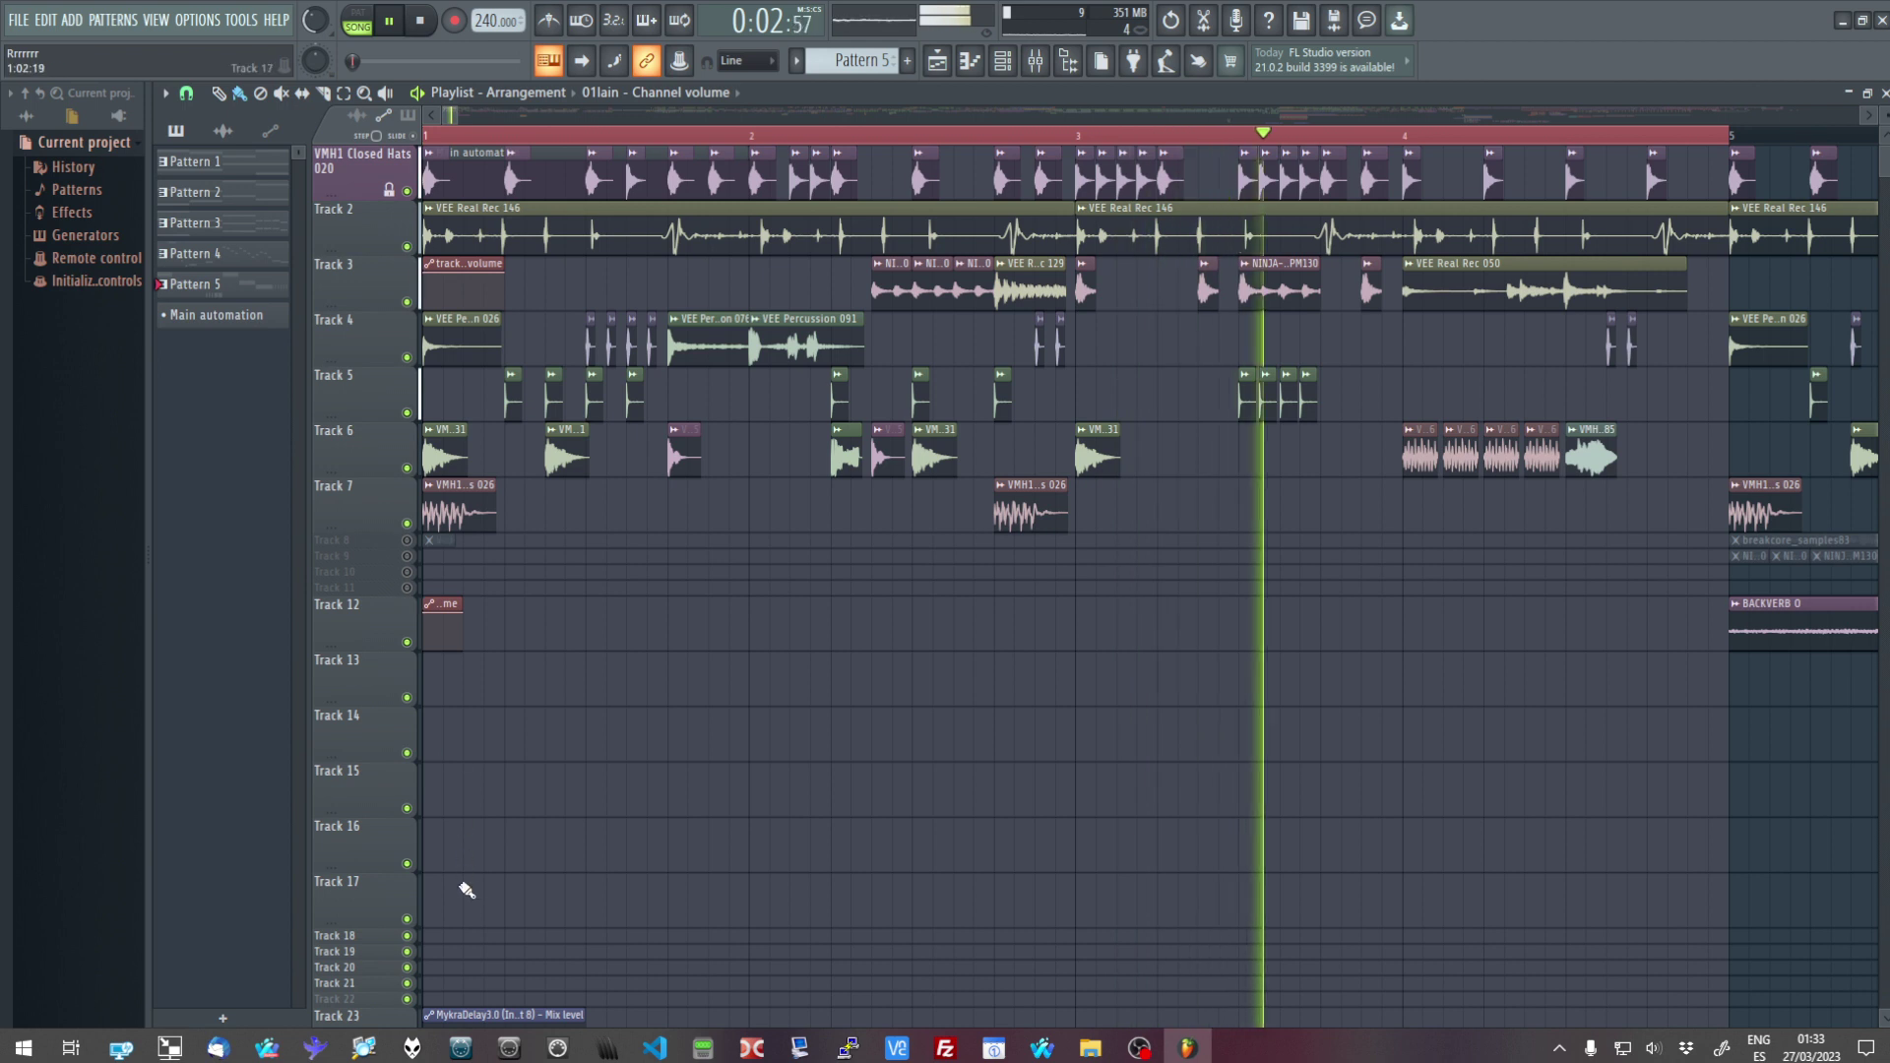
Mute Tracks 18 to 22 in the playlist
left_click(408, 938)
left_click(404, 974)
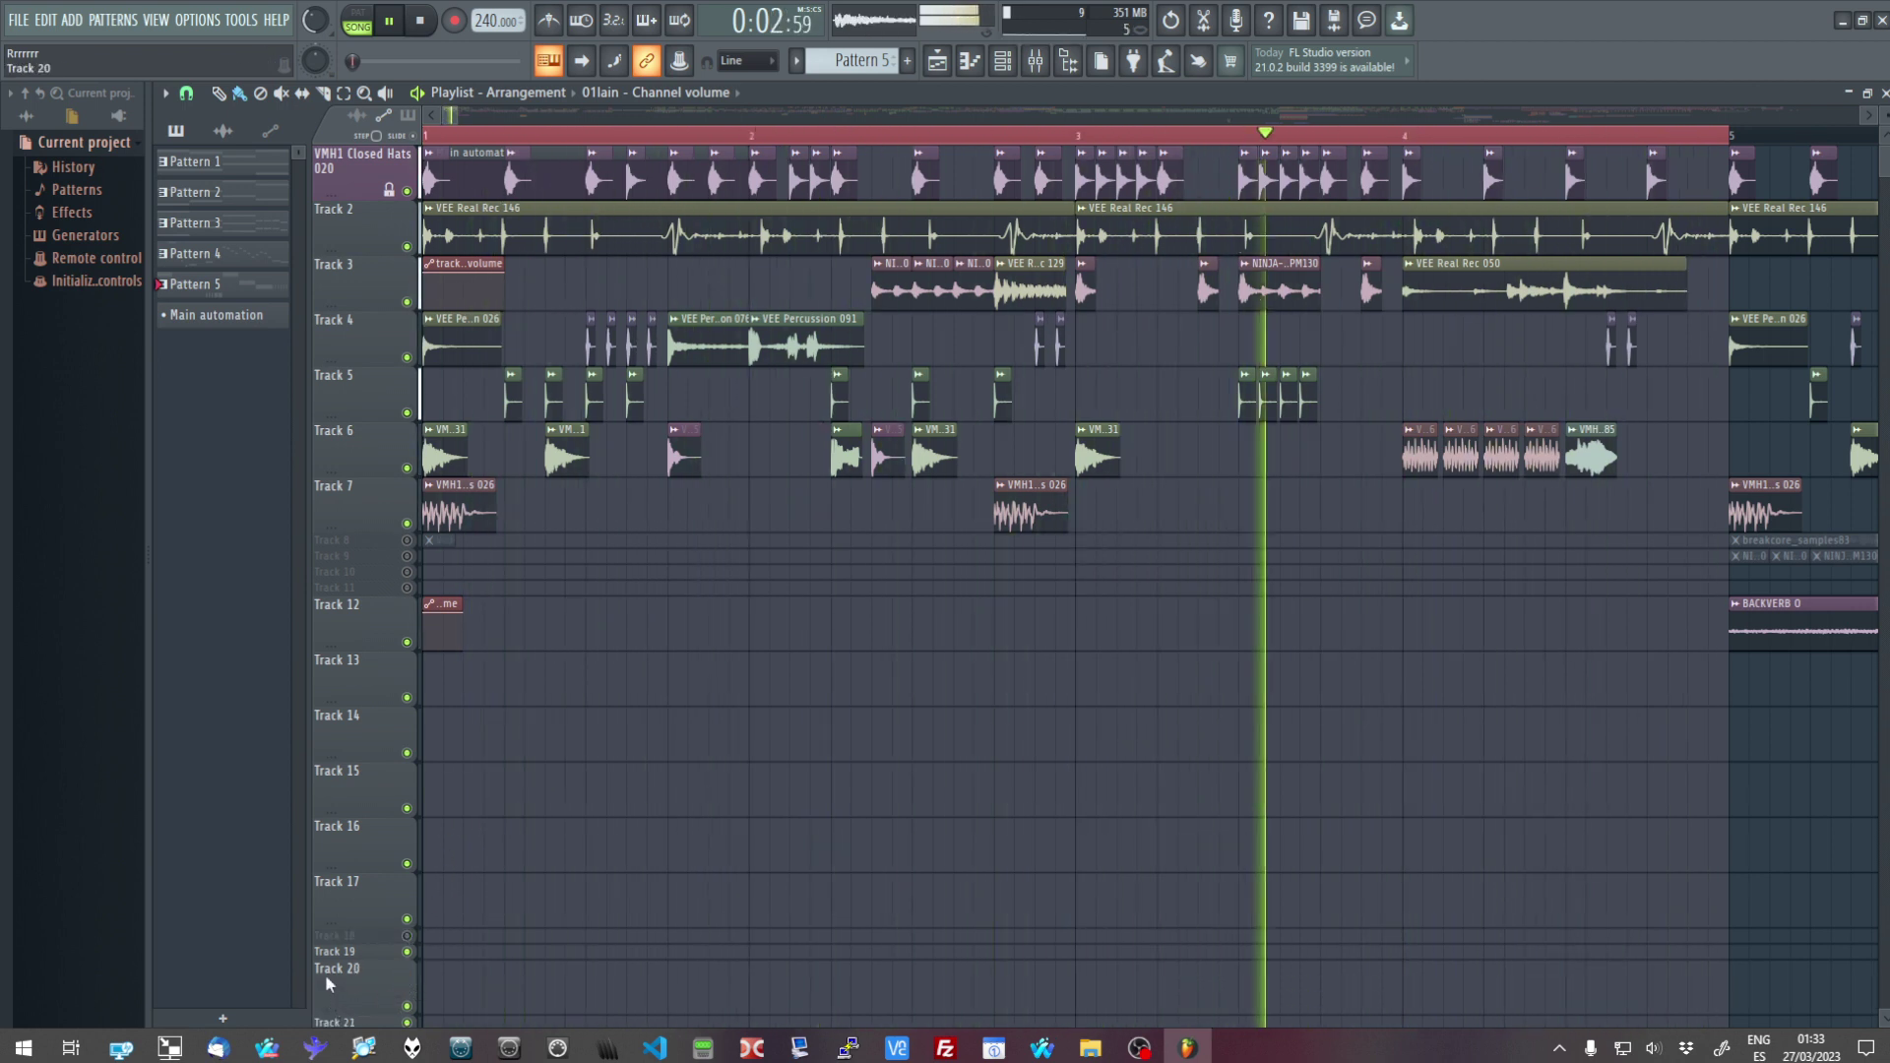
left_click(407, 952)
left_click(407, 1006)
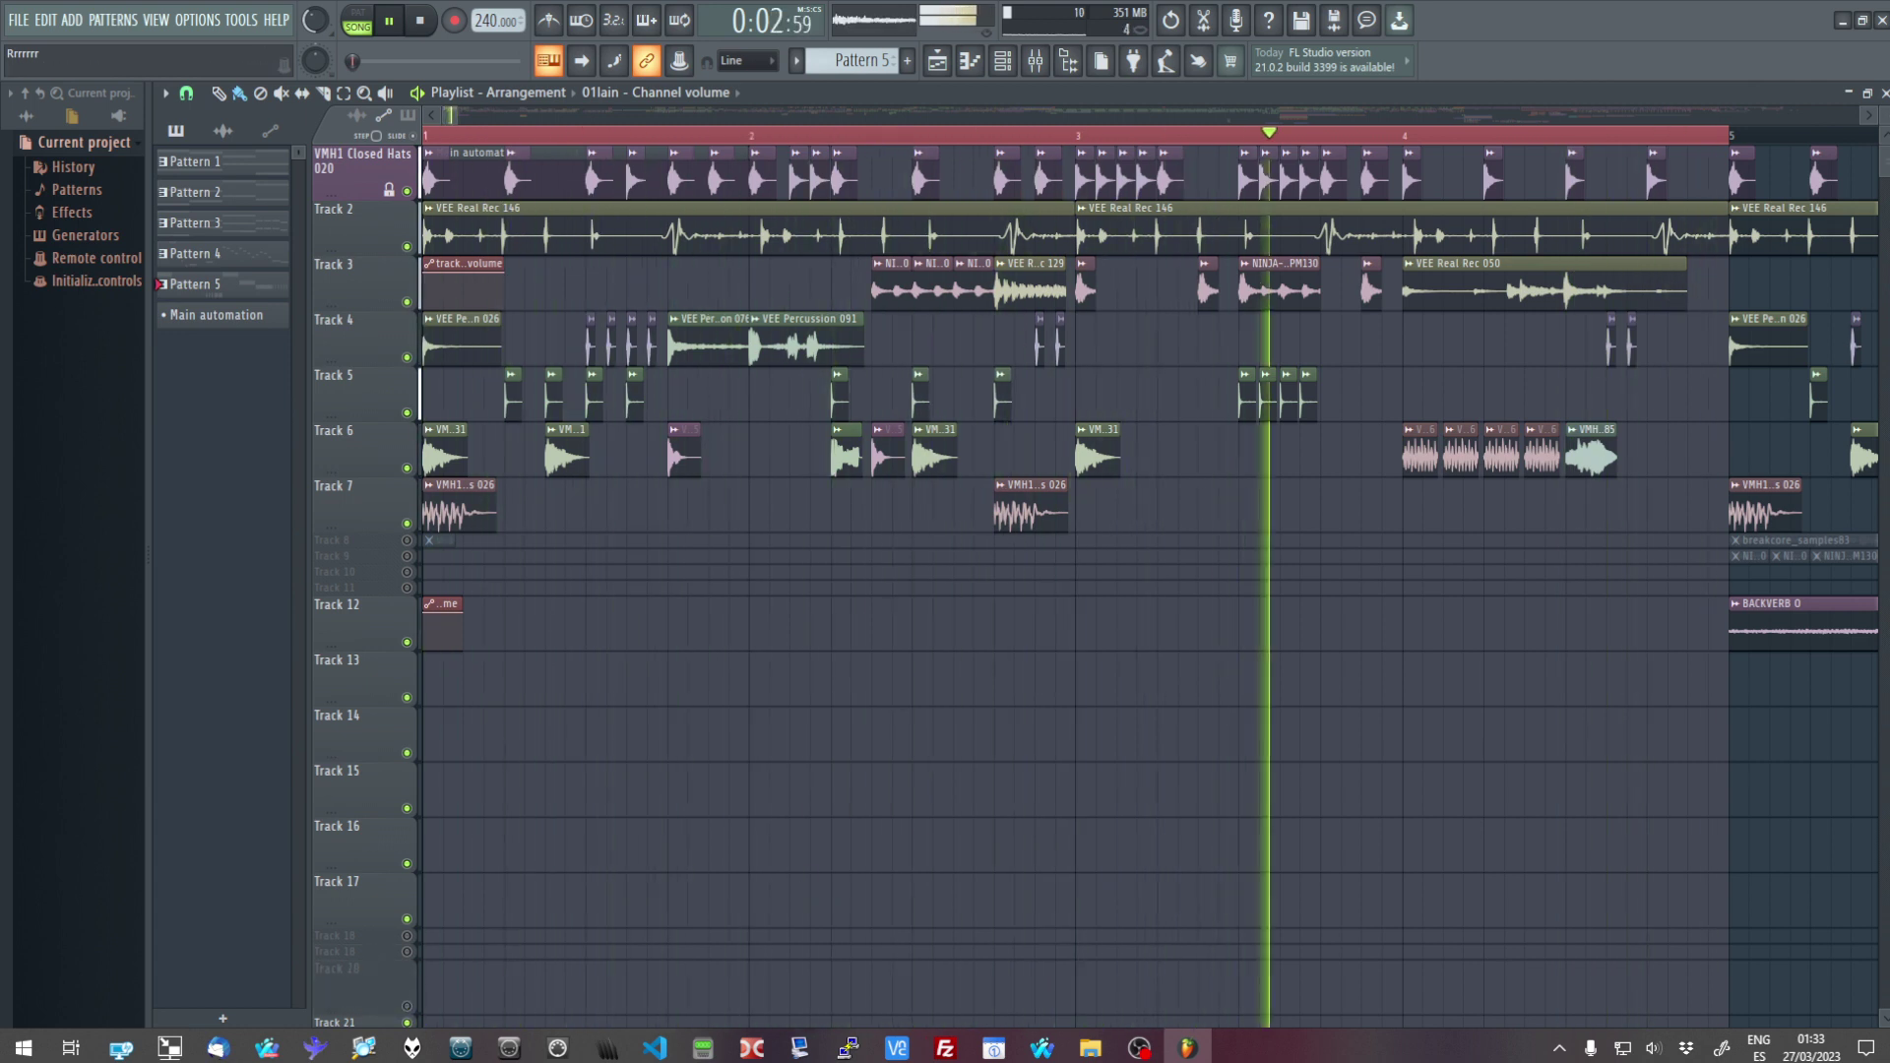
scroll(407, 984, "down", 3)
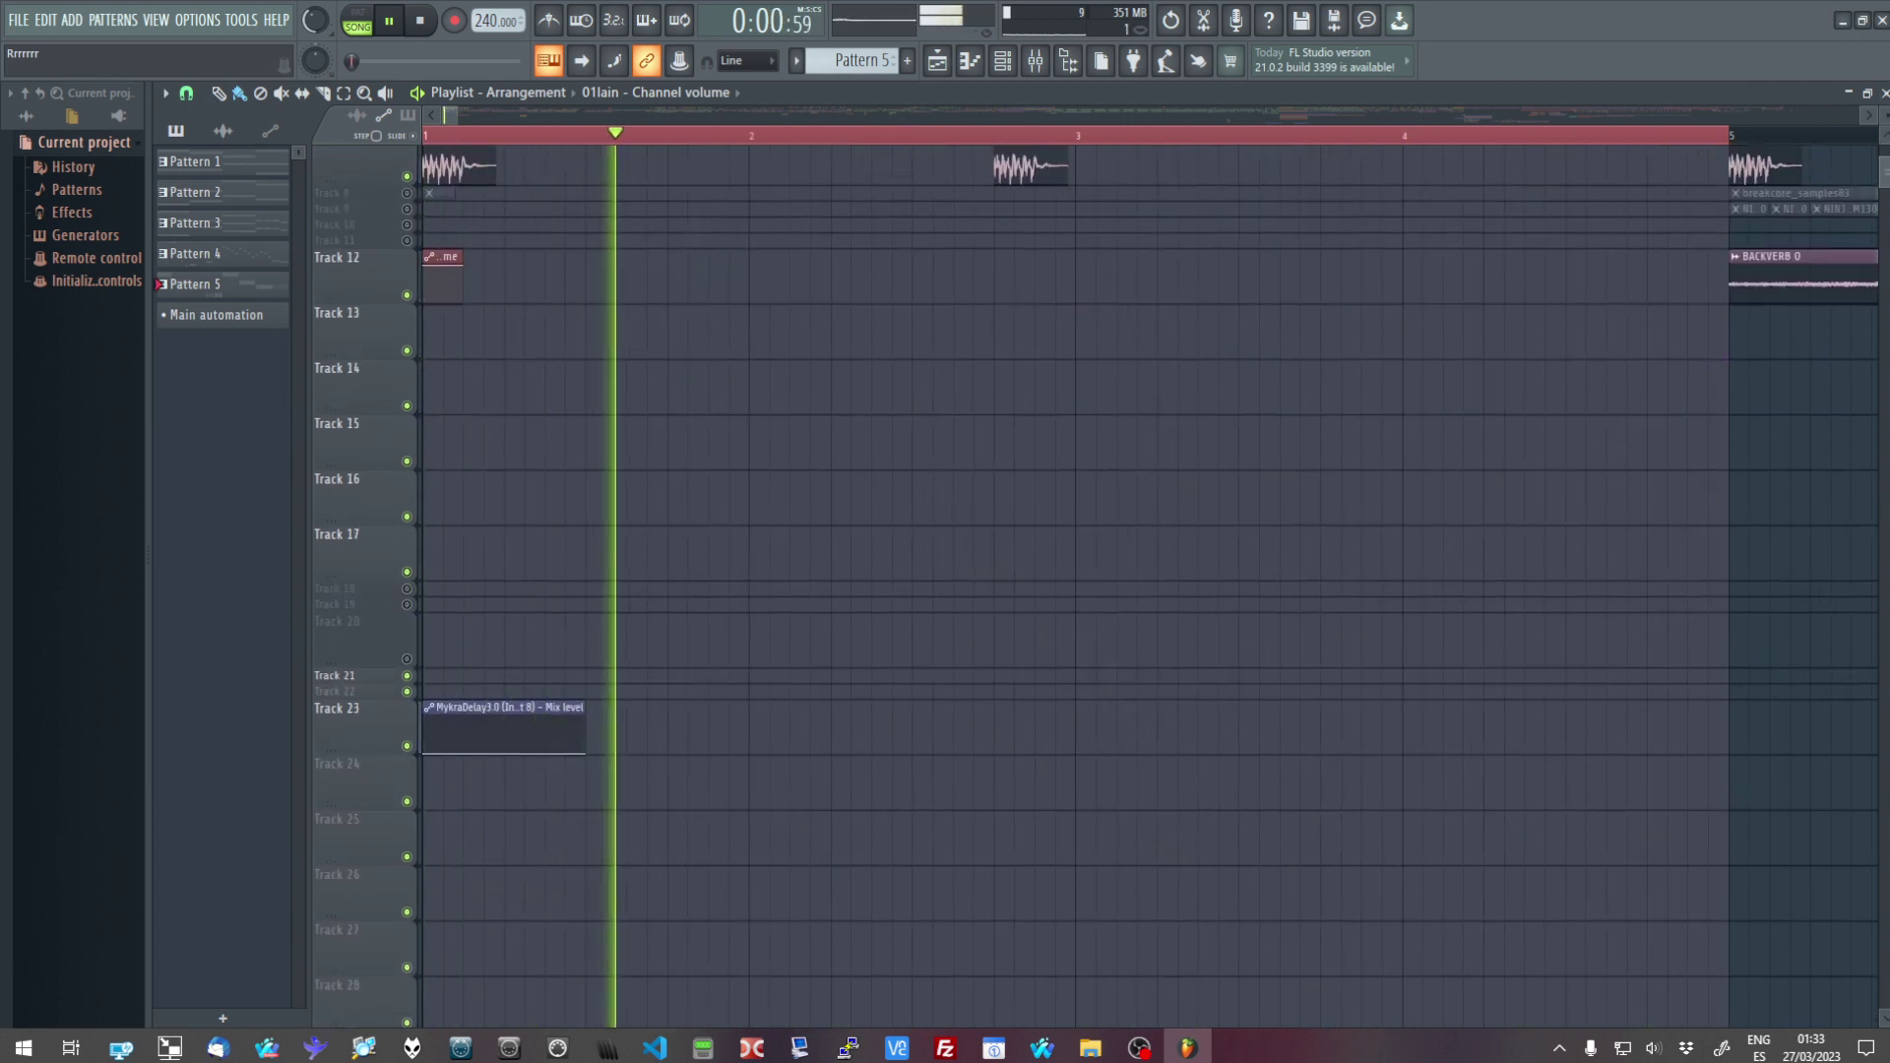
left_click(406, 676)
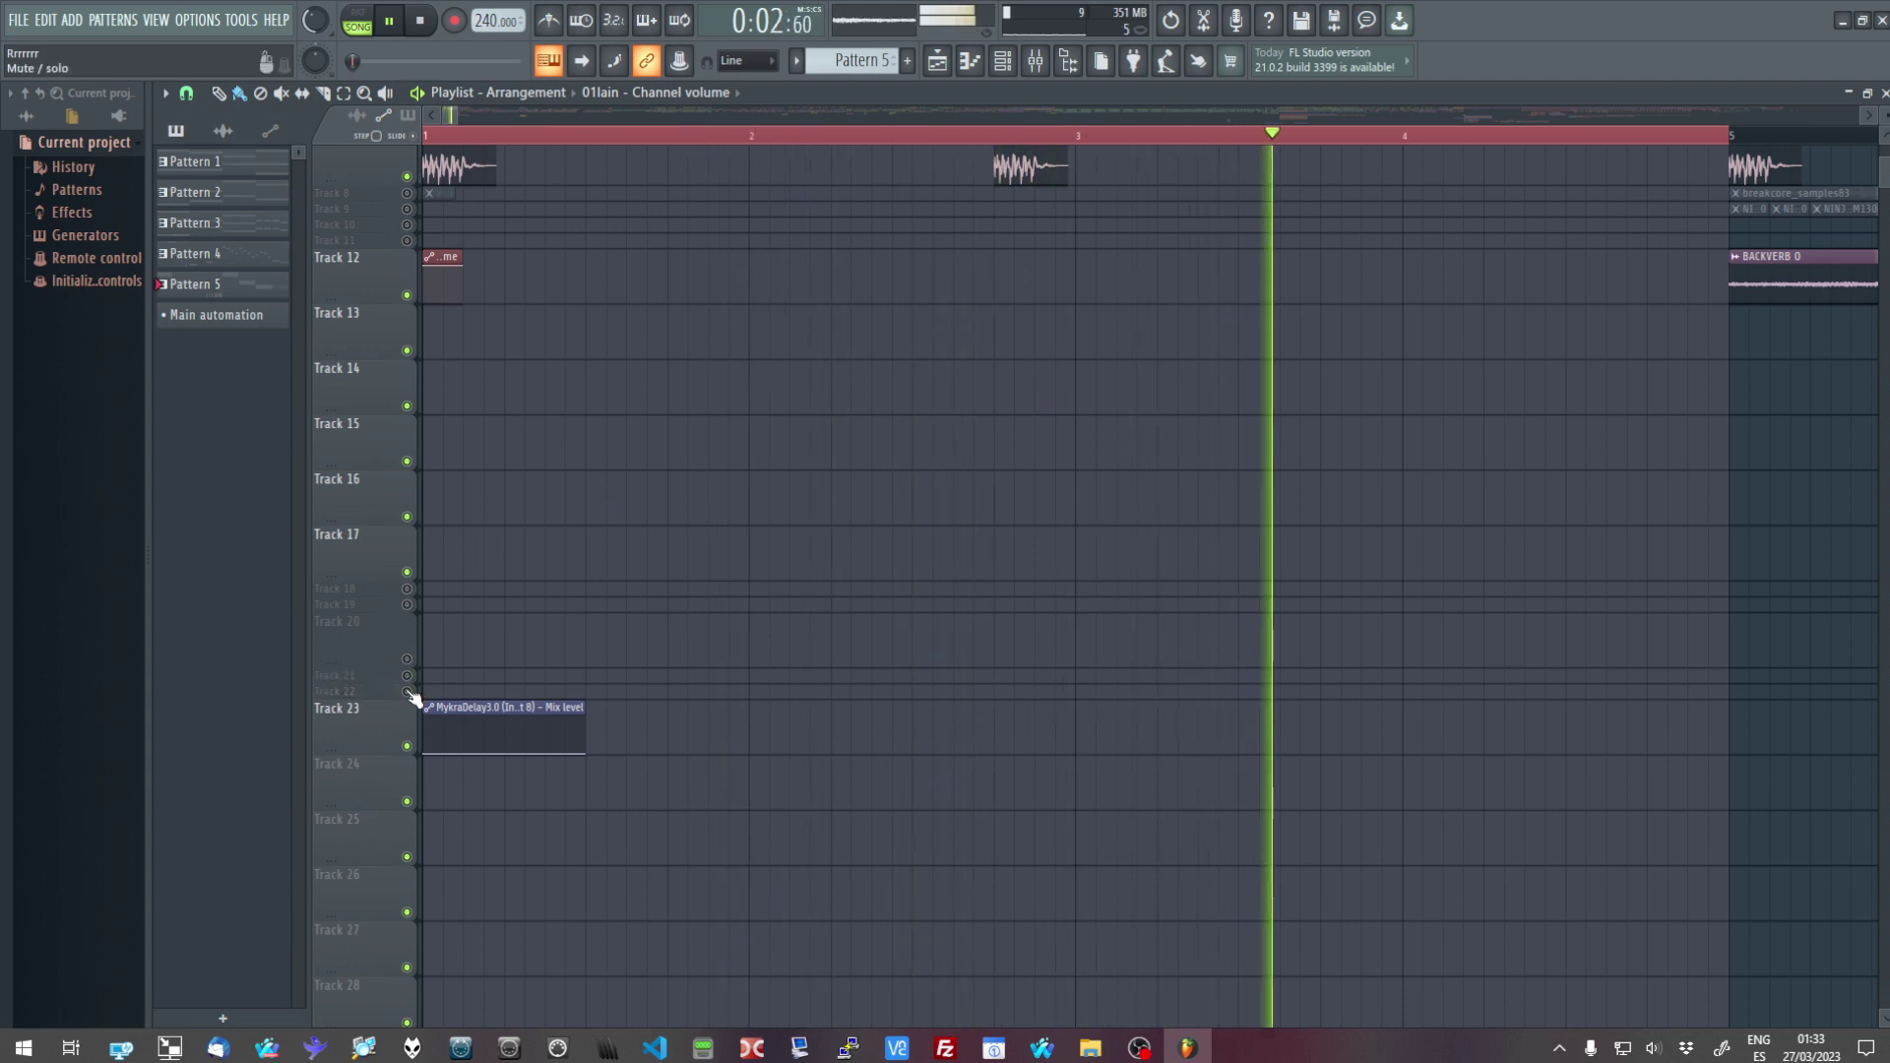
scroll(624, 296, "up", 3)
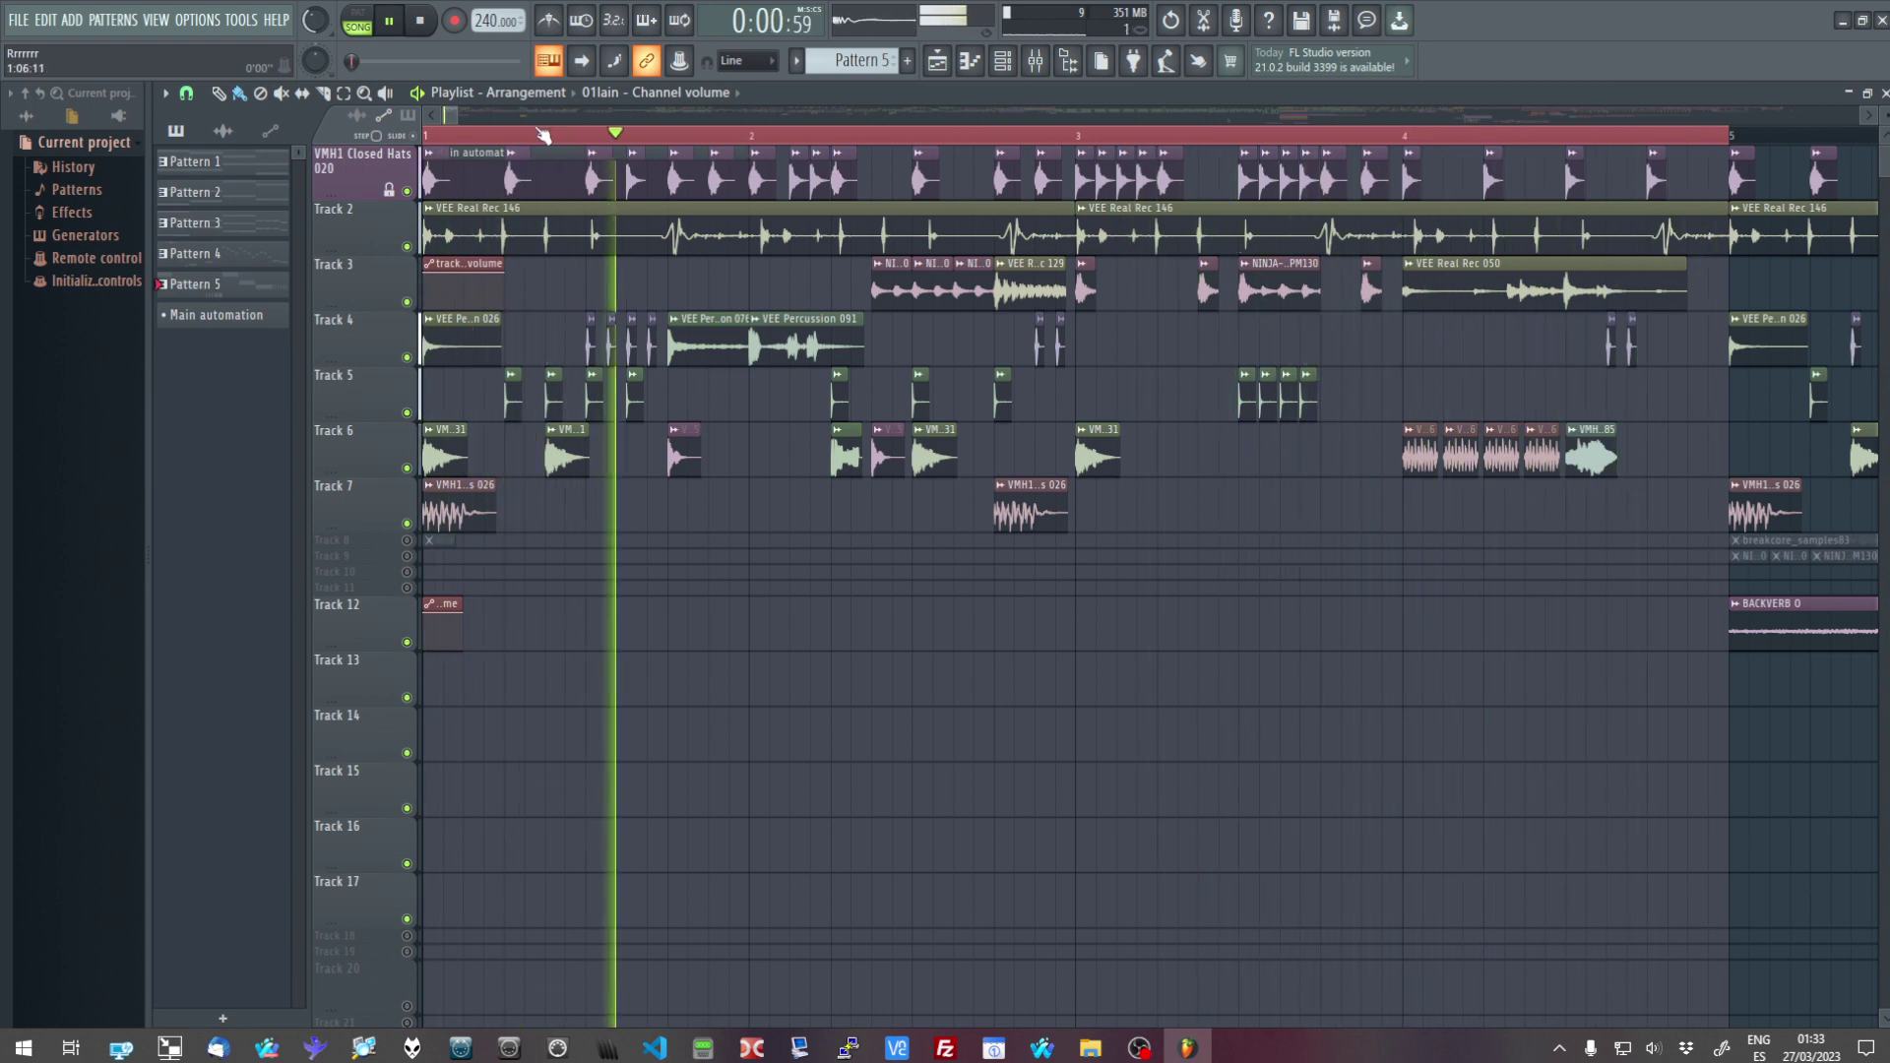
Clear the loop selection over bars 1 to 4 and turn on auto-scrolling so the playlist follows the playhead
left_click_drag(454, 115, 458, 115)
double_click(431, 138)
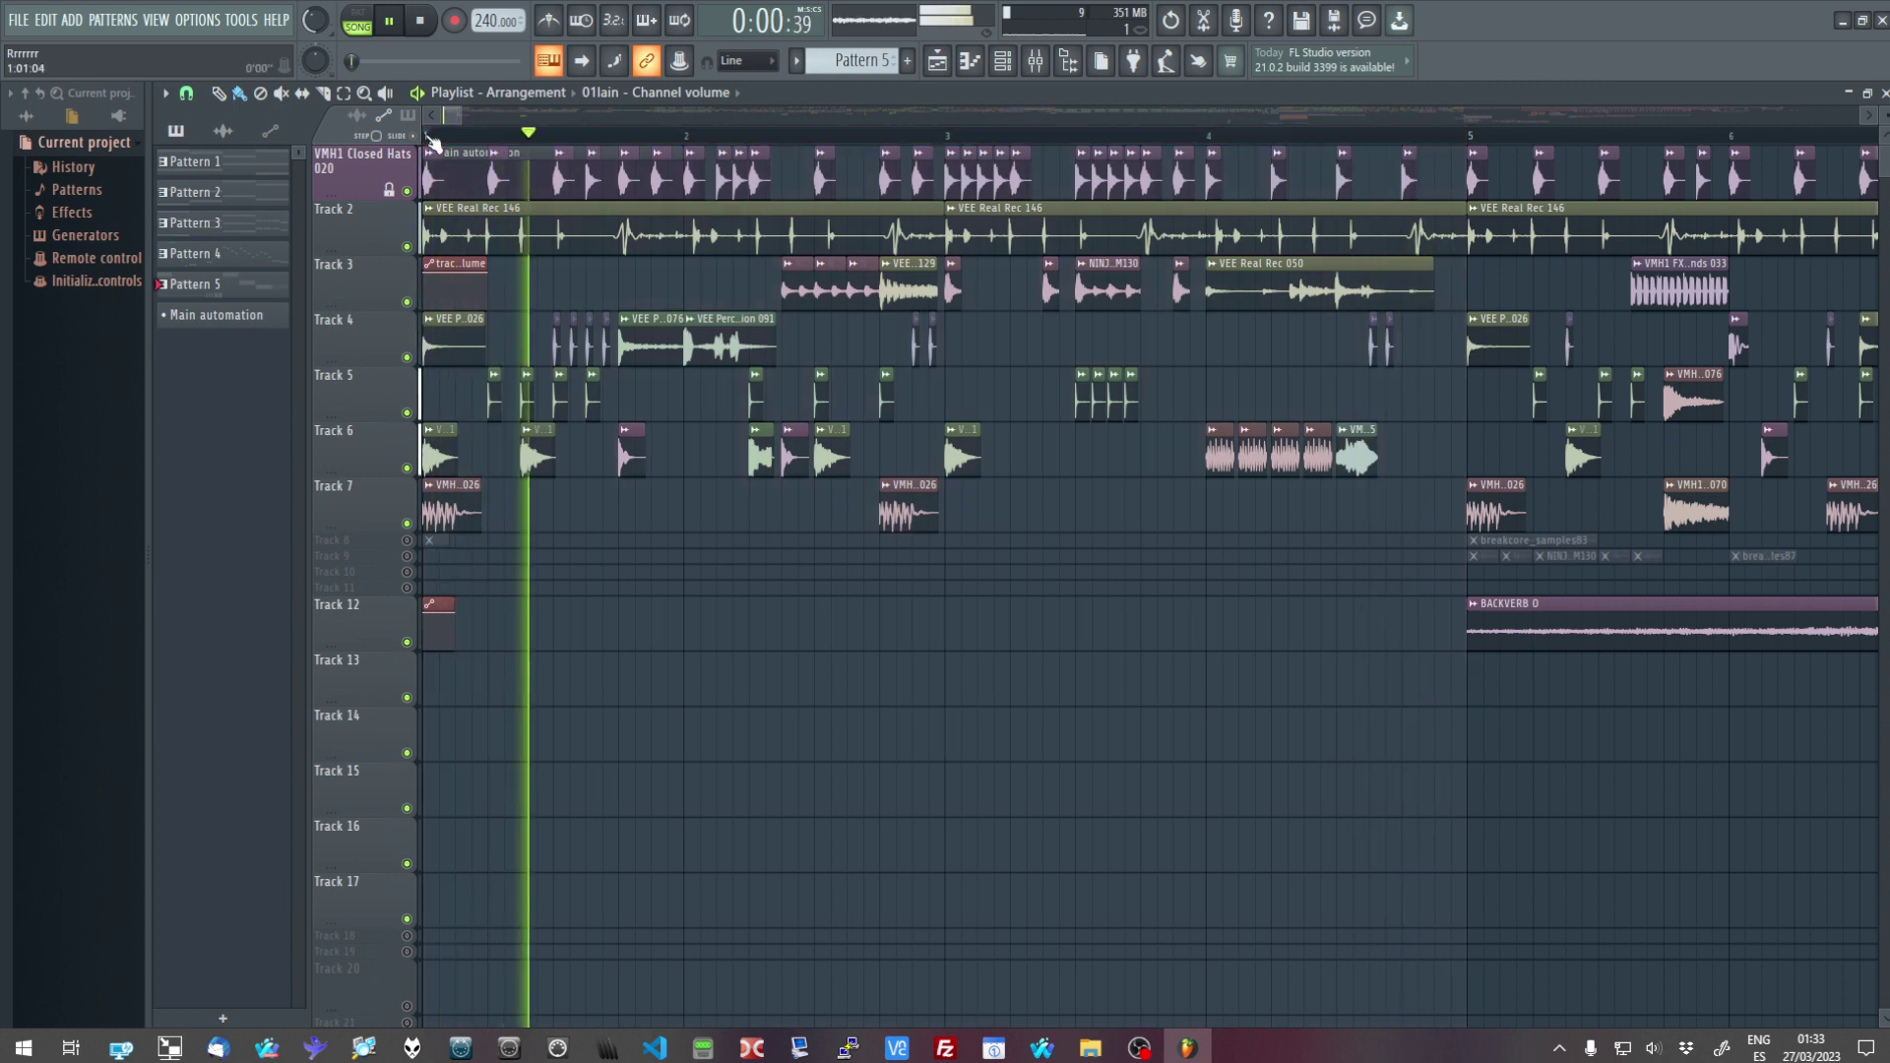
left_click(581, 63)
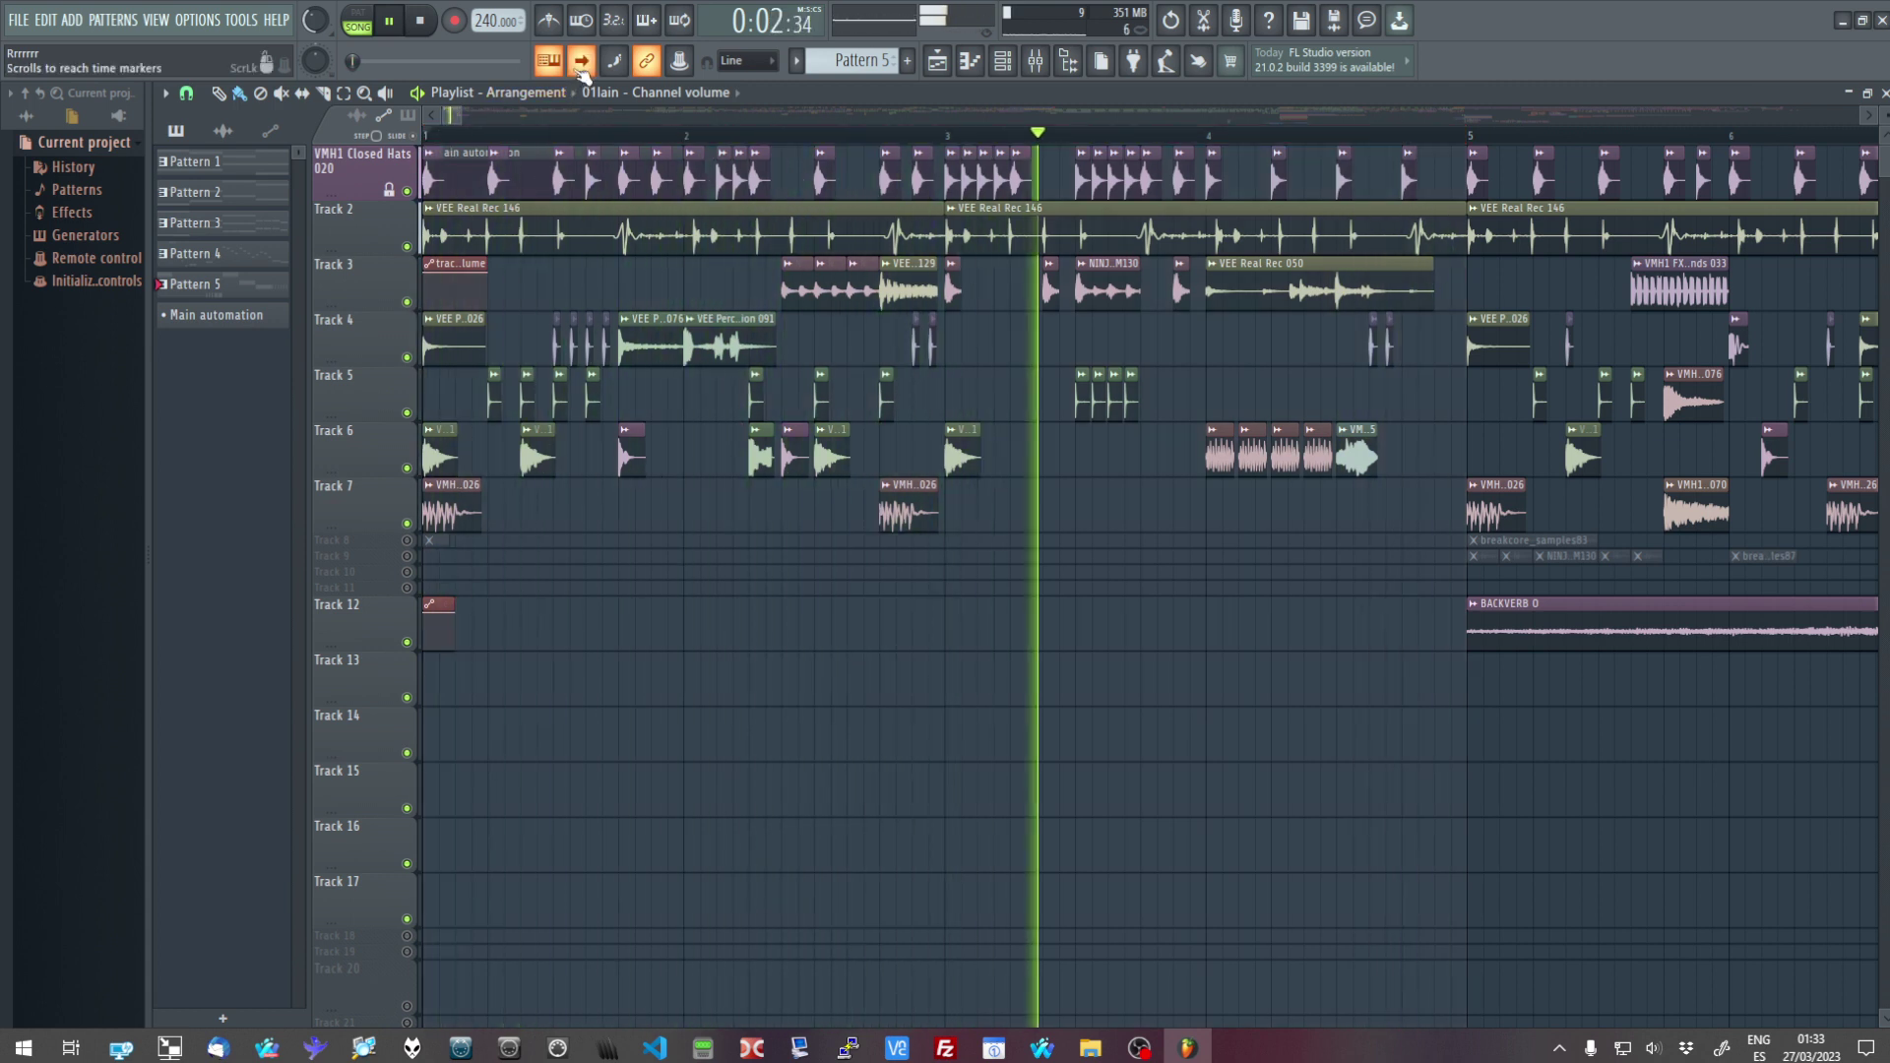
left_click_drag(463, 117, 458, 118)
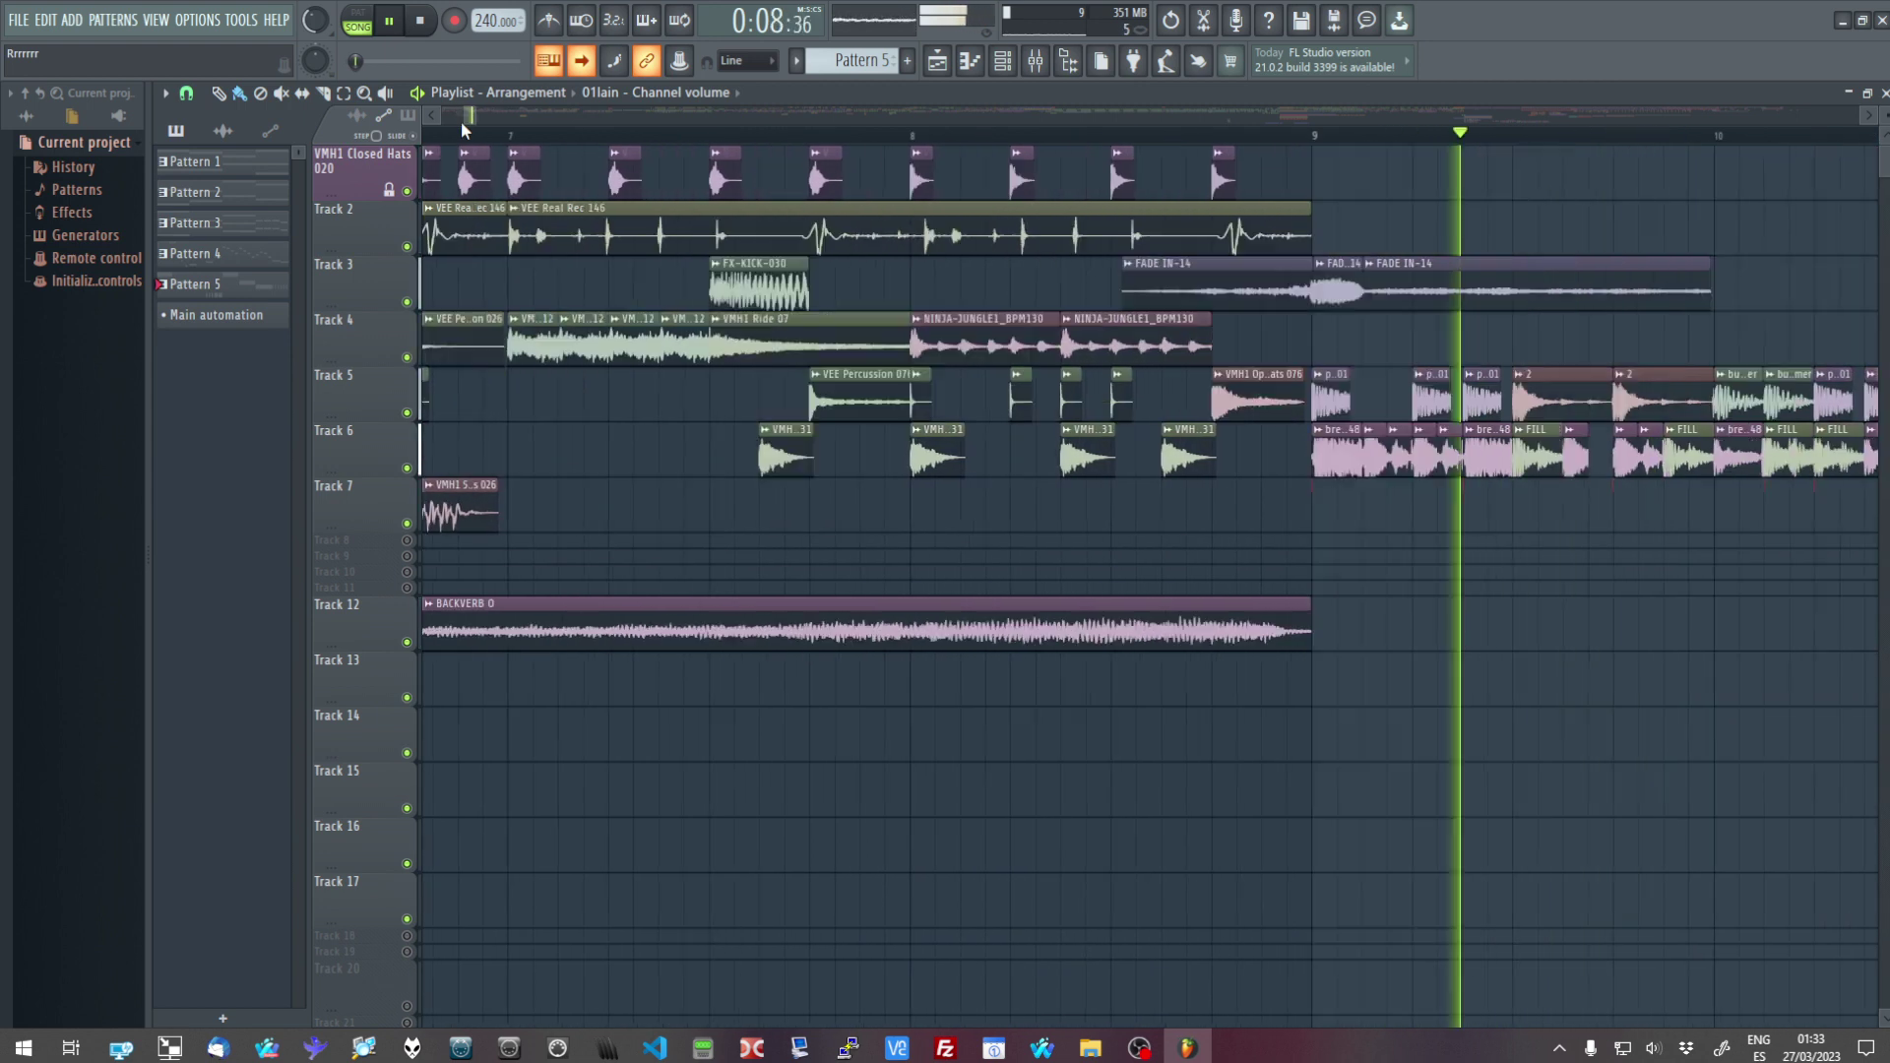
Check the mixer meters during playback and reposition the playhead in the second half of bar 38
left_click(1034, 61)
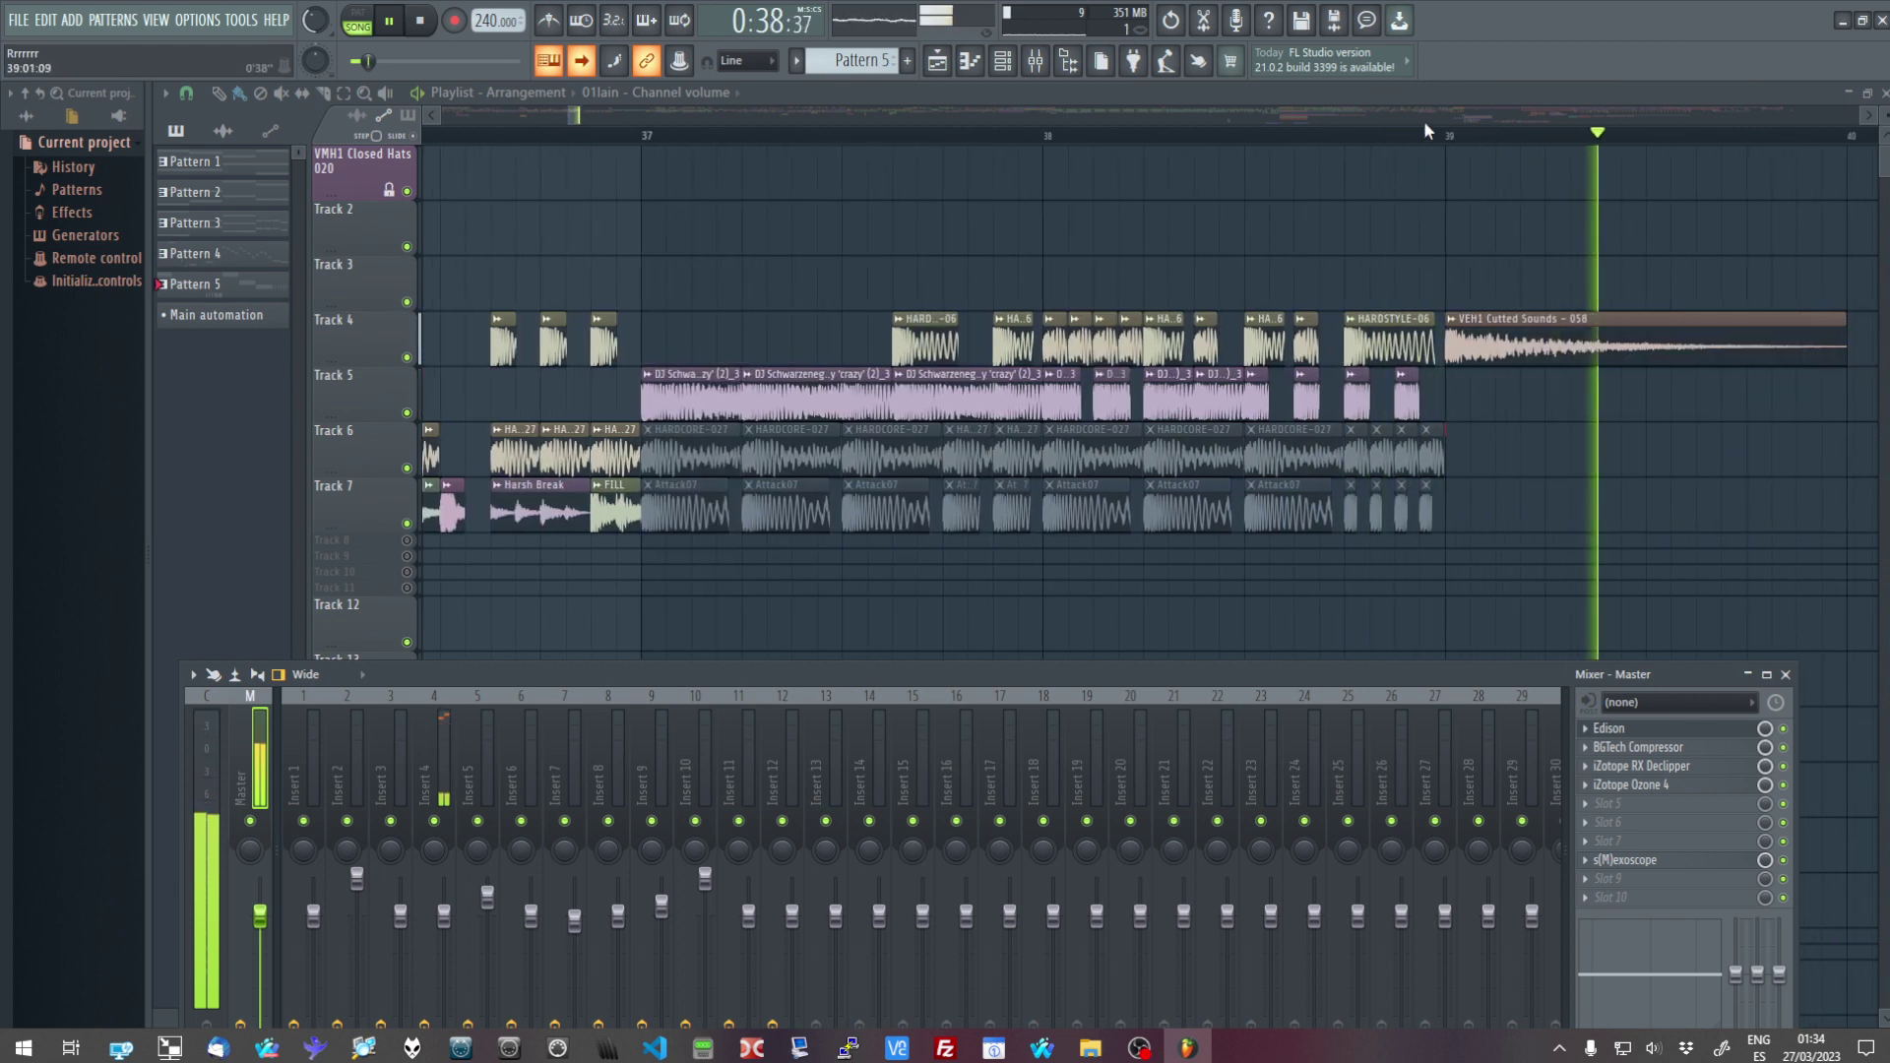
left_click(1295, 135)
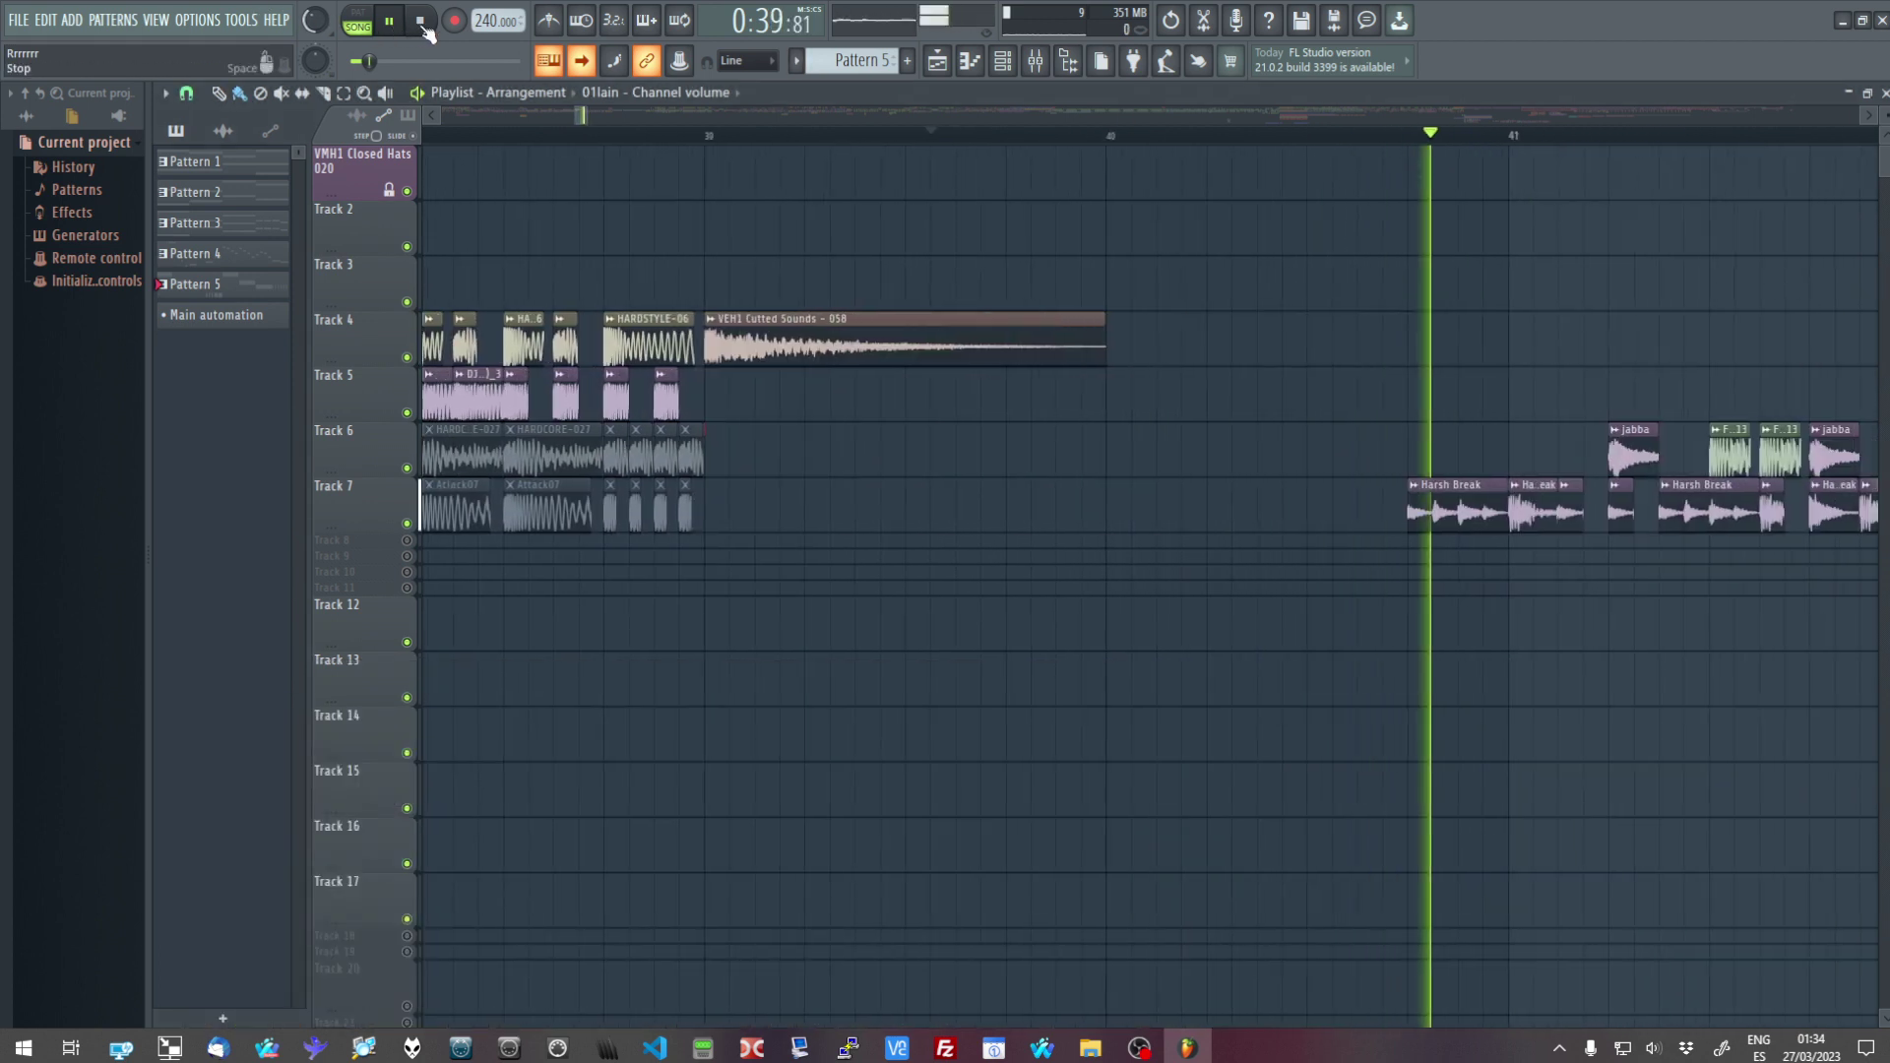
Open the channel settings of the empty sample clip at bar 39 on Track 6 and bring File Explorer's rrr folder over the playlist
double_click(701, 439)
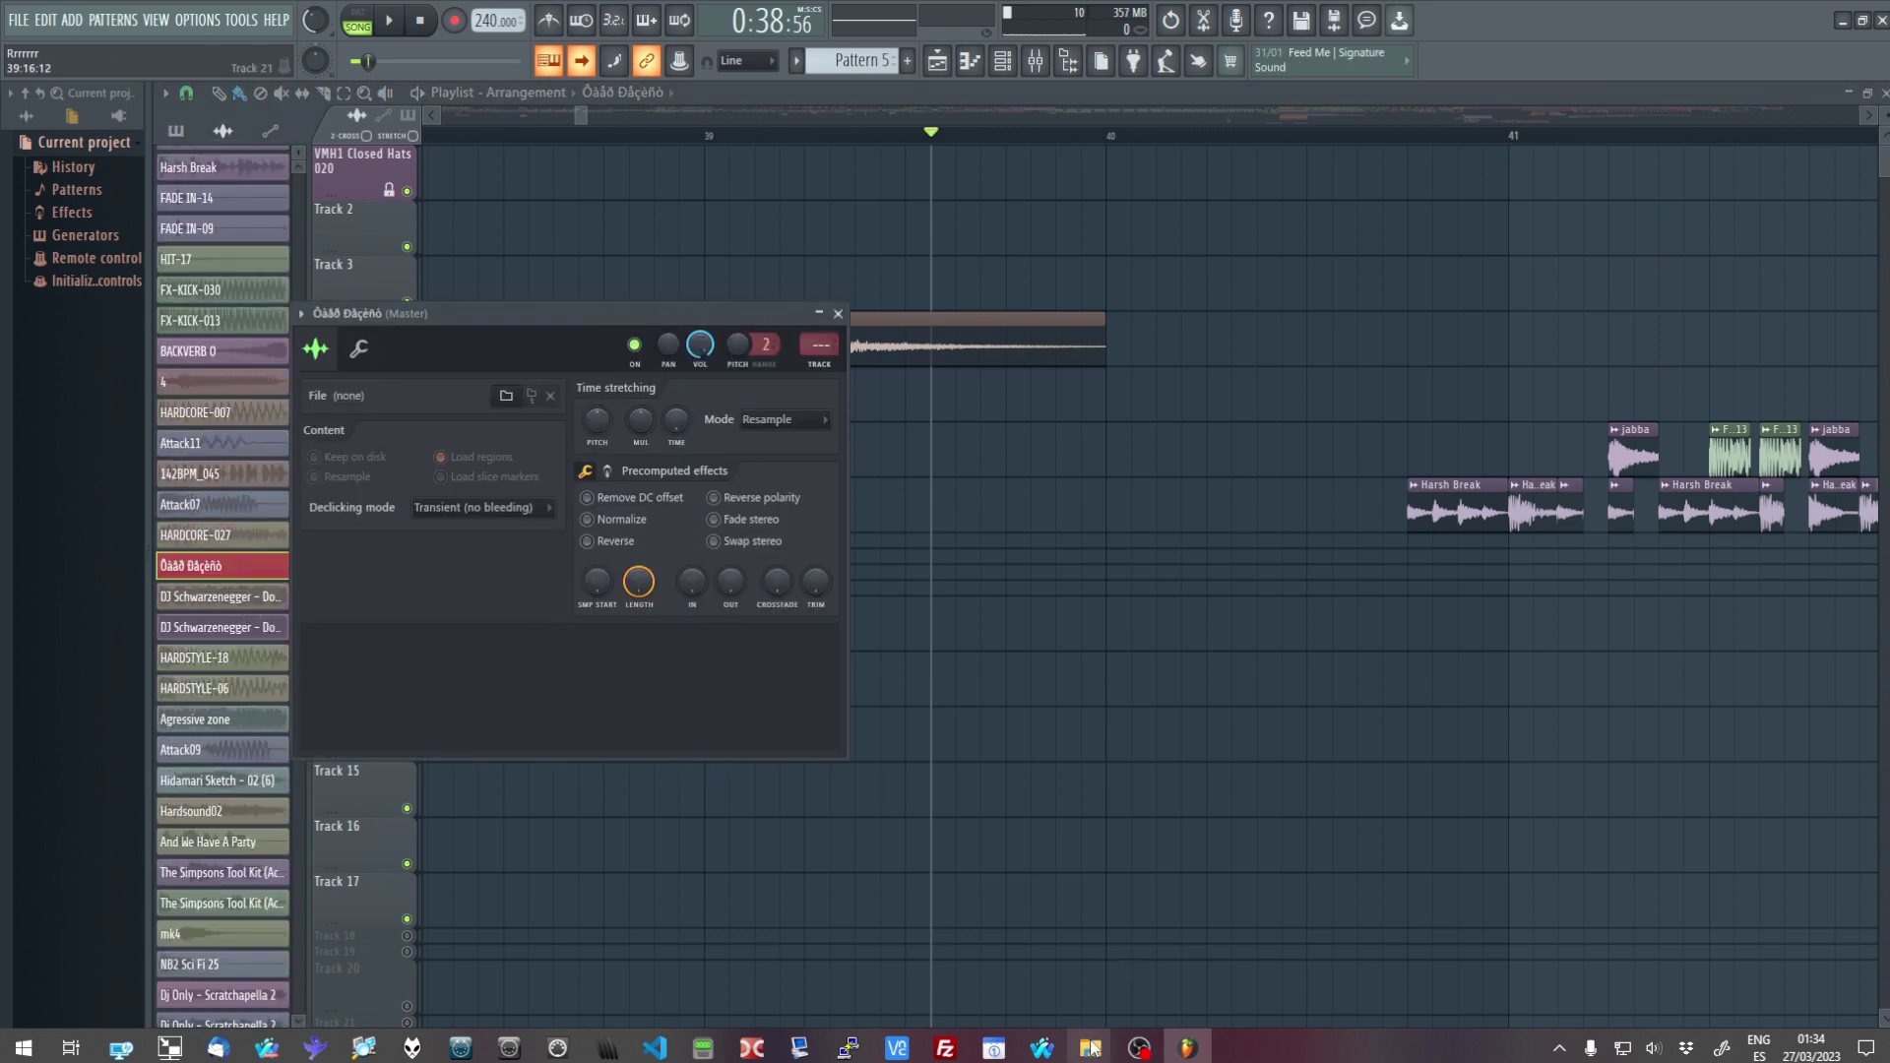
mouse_move(1092, 1050)
left_click(1144, 940)
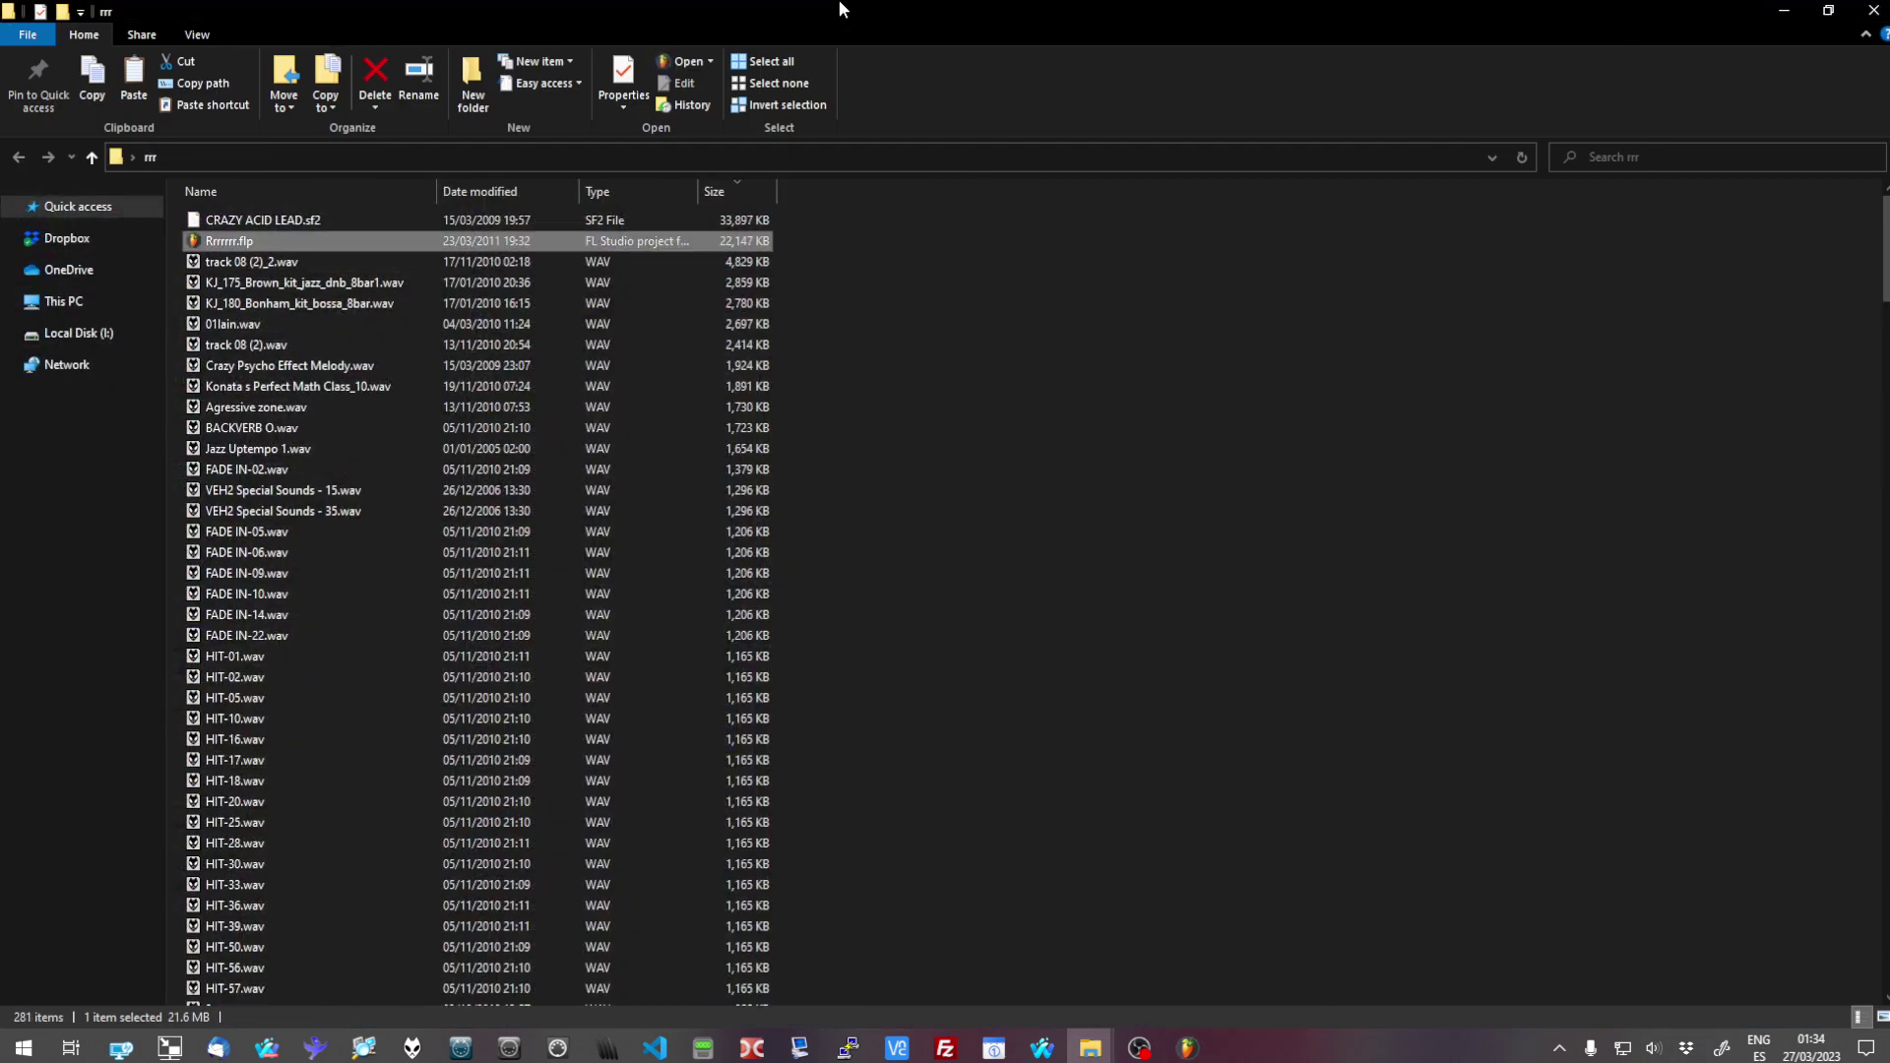
left_click_drag(916, 10, 1142, 187)
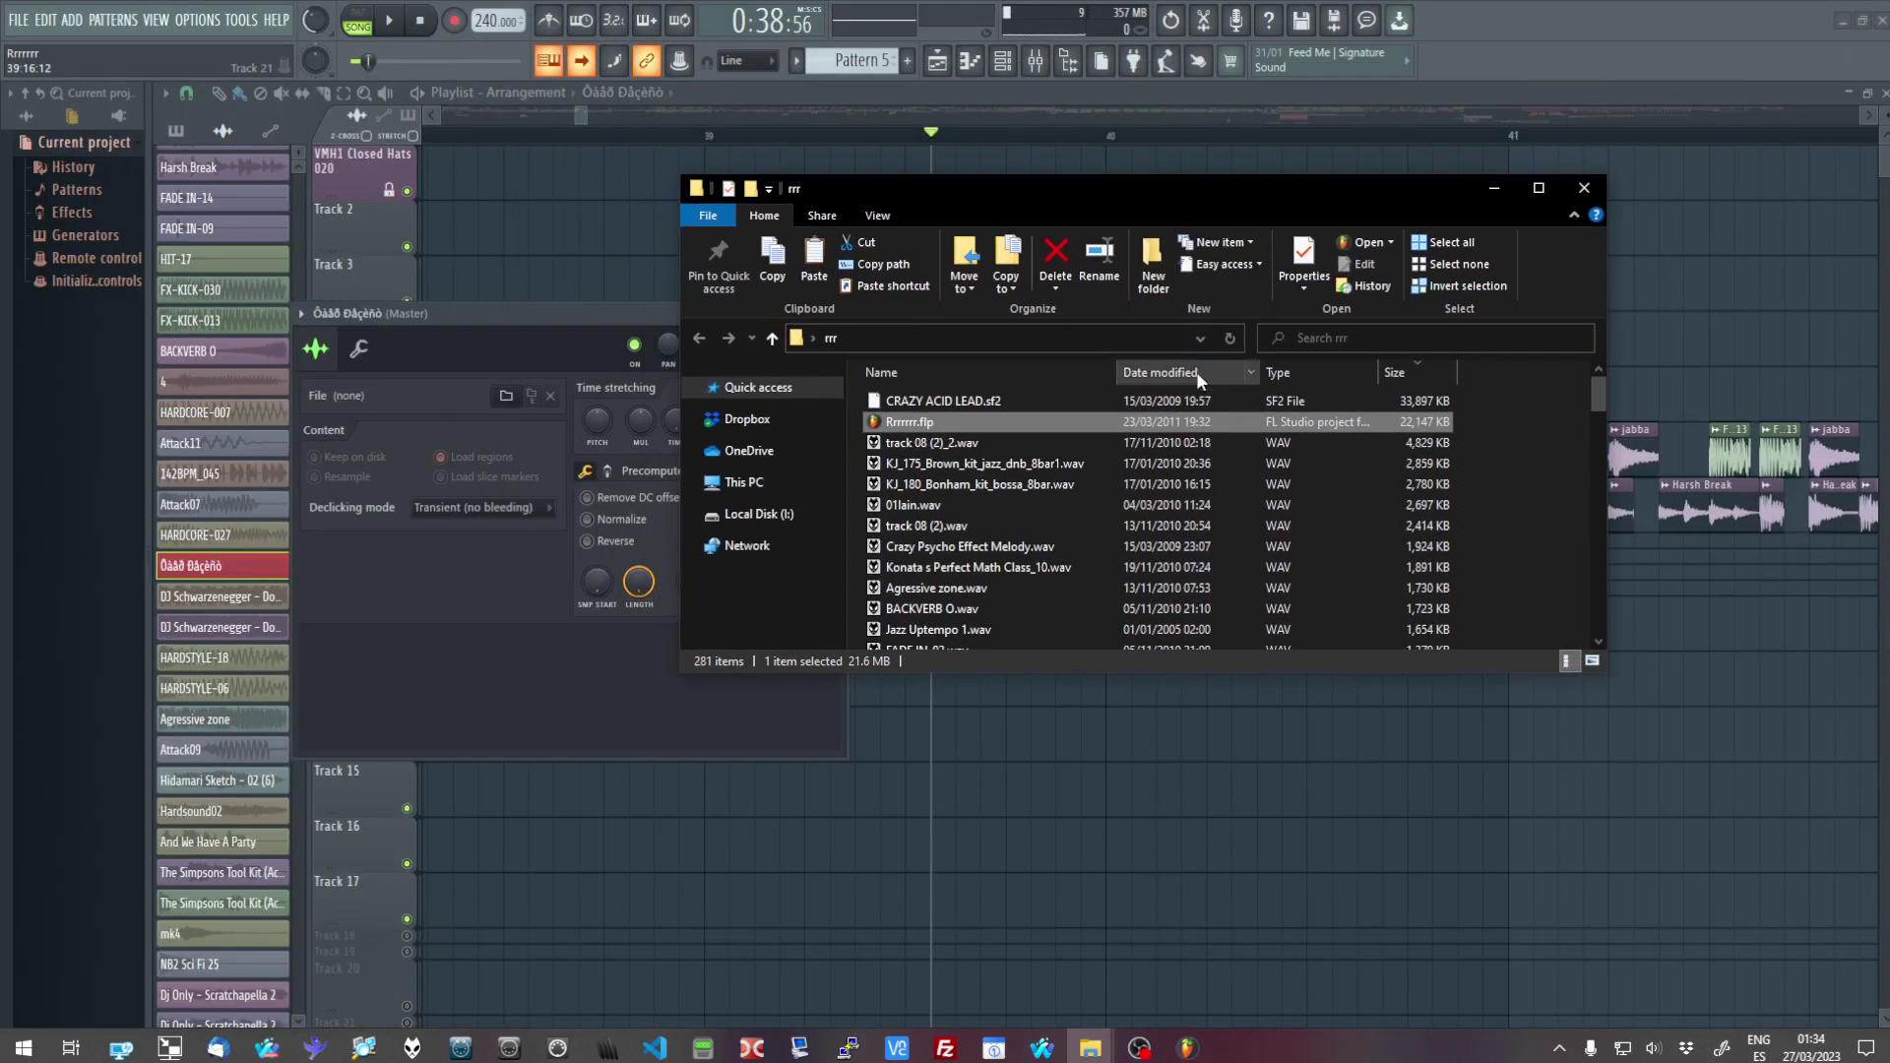
Sort the rrr folder by name and load its first WAV file, the one with the garbled name, into the empty sample channel
left_click(1066, 372)
key("Home")
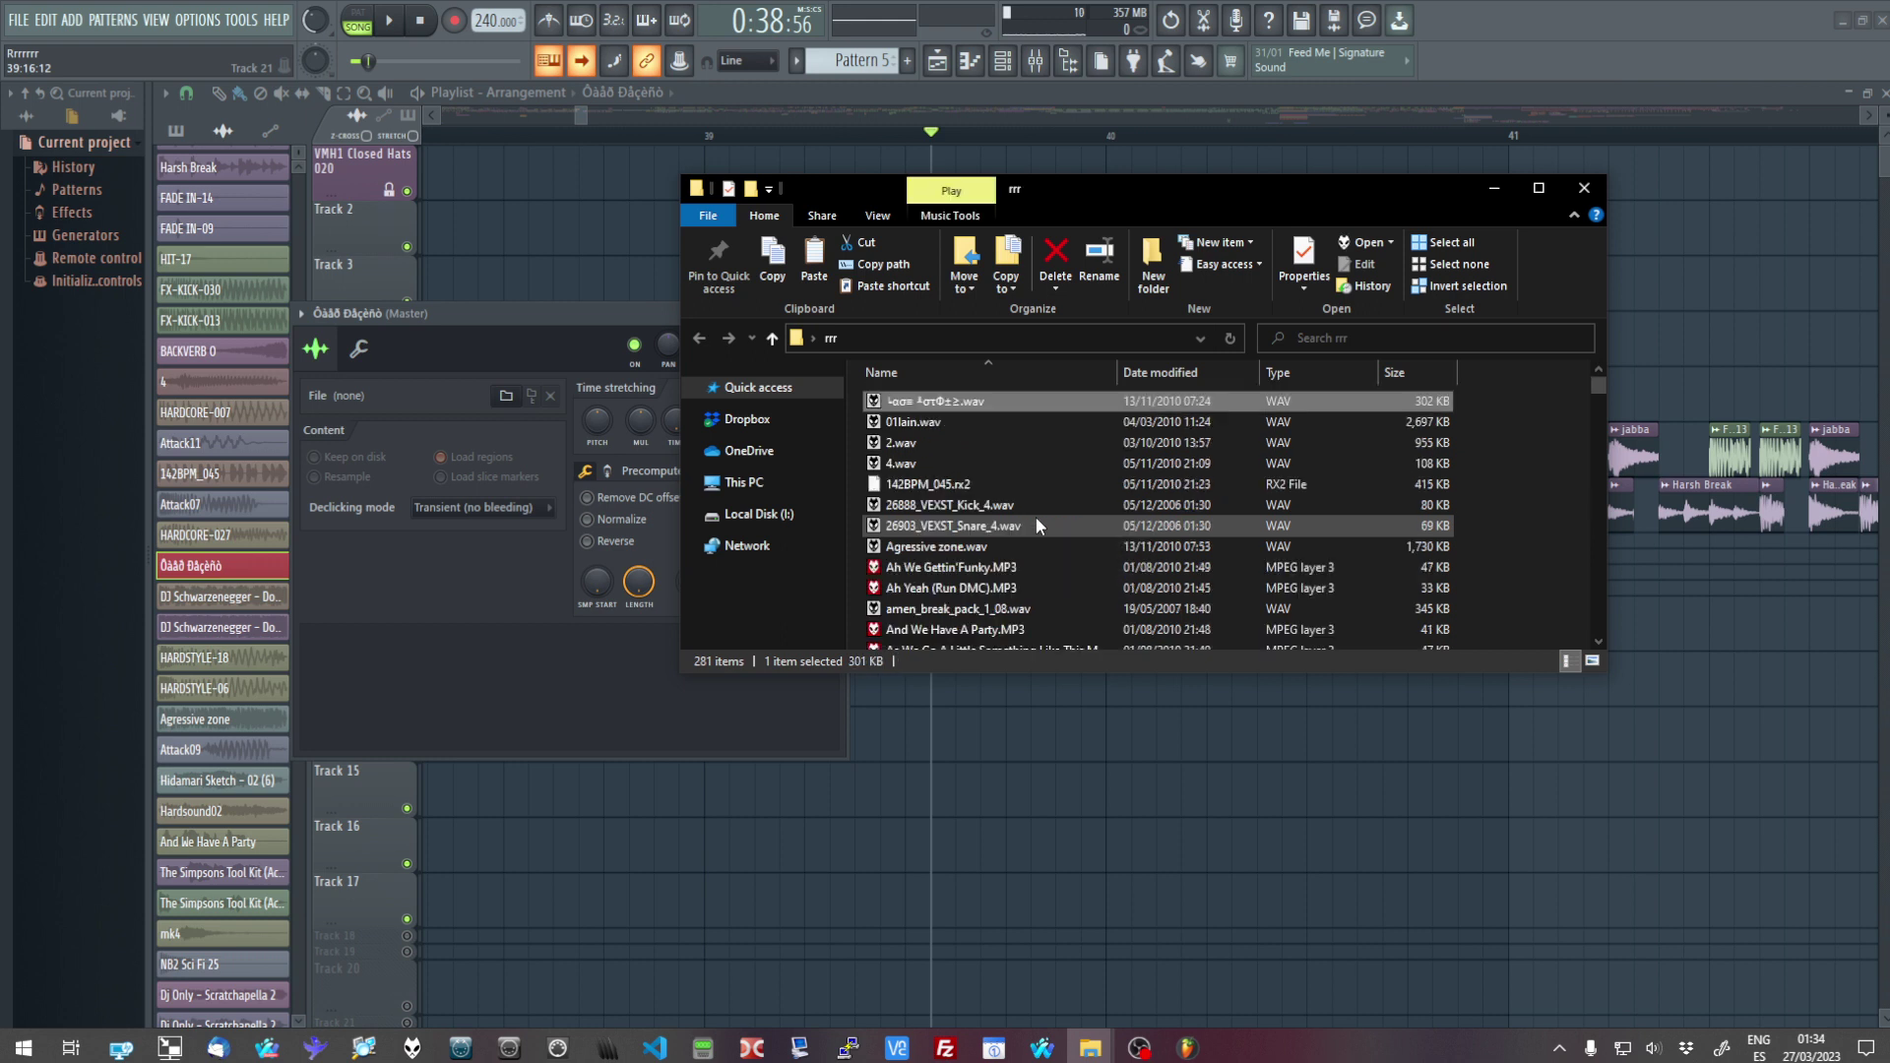
left_click_drag(955, 403, 547, 701)
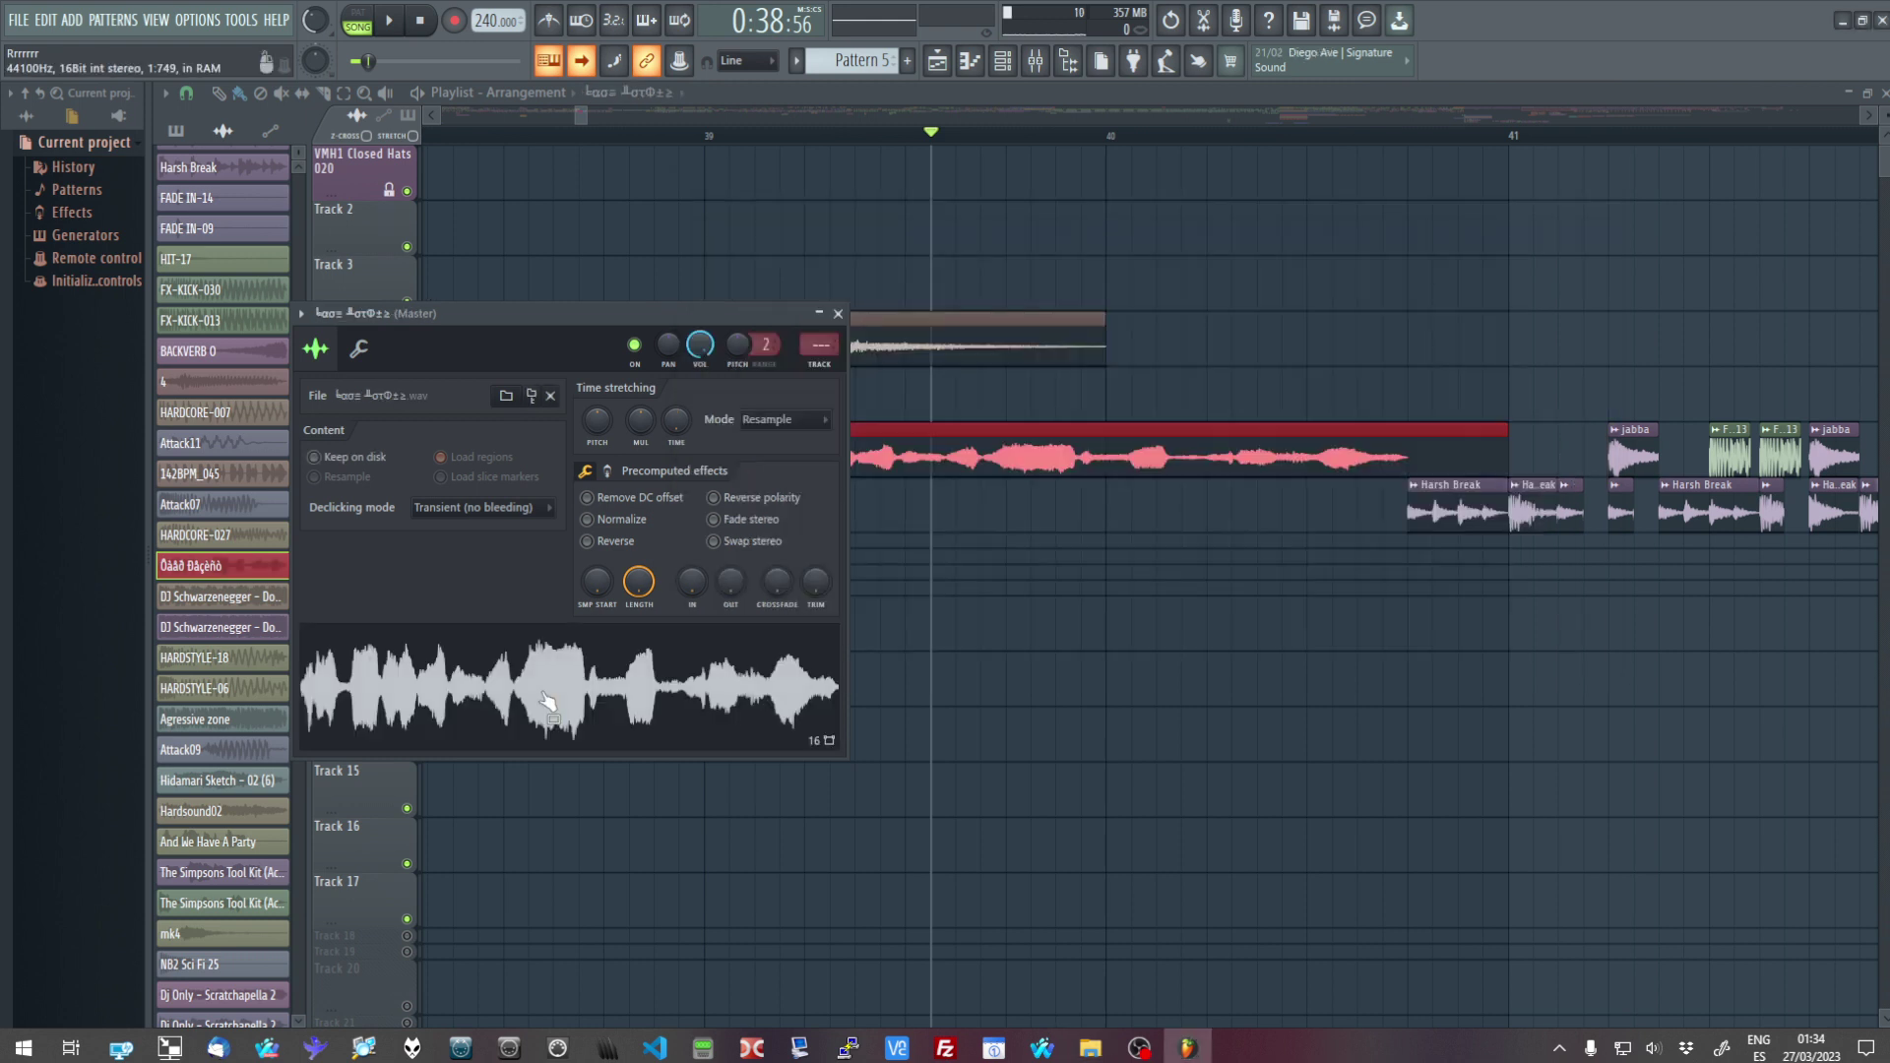
Play the arrangement from bar 37 through the reloaded sample on Track 6, zoom out the playlist, and stop playback
left_click(580, 115)
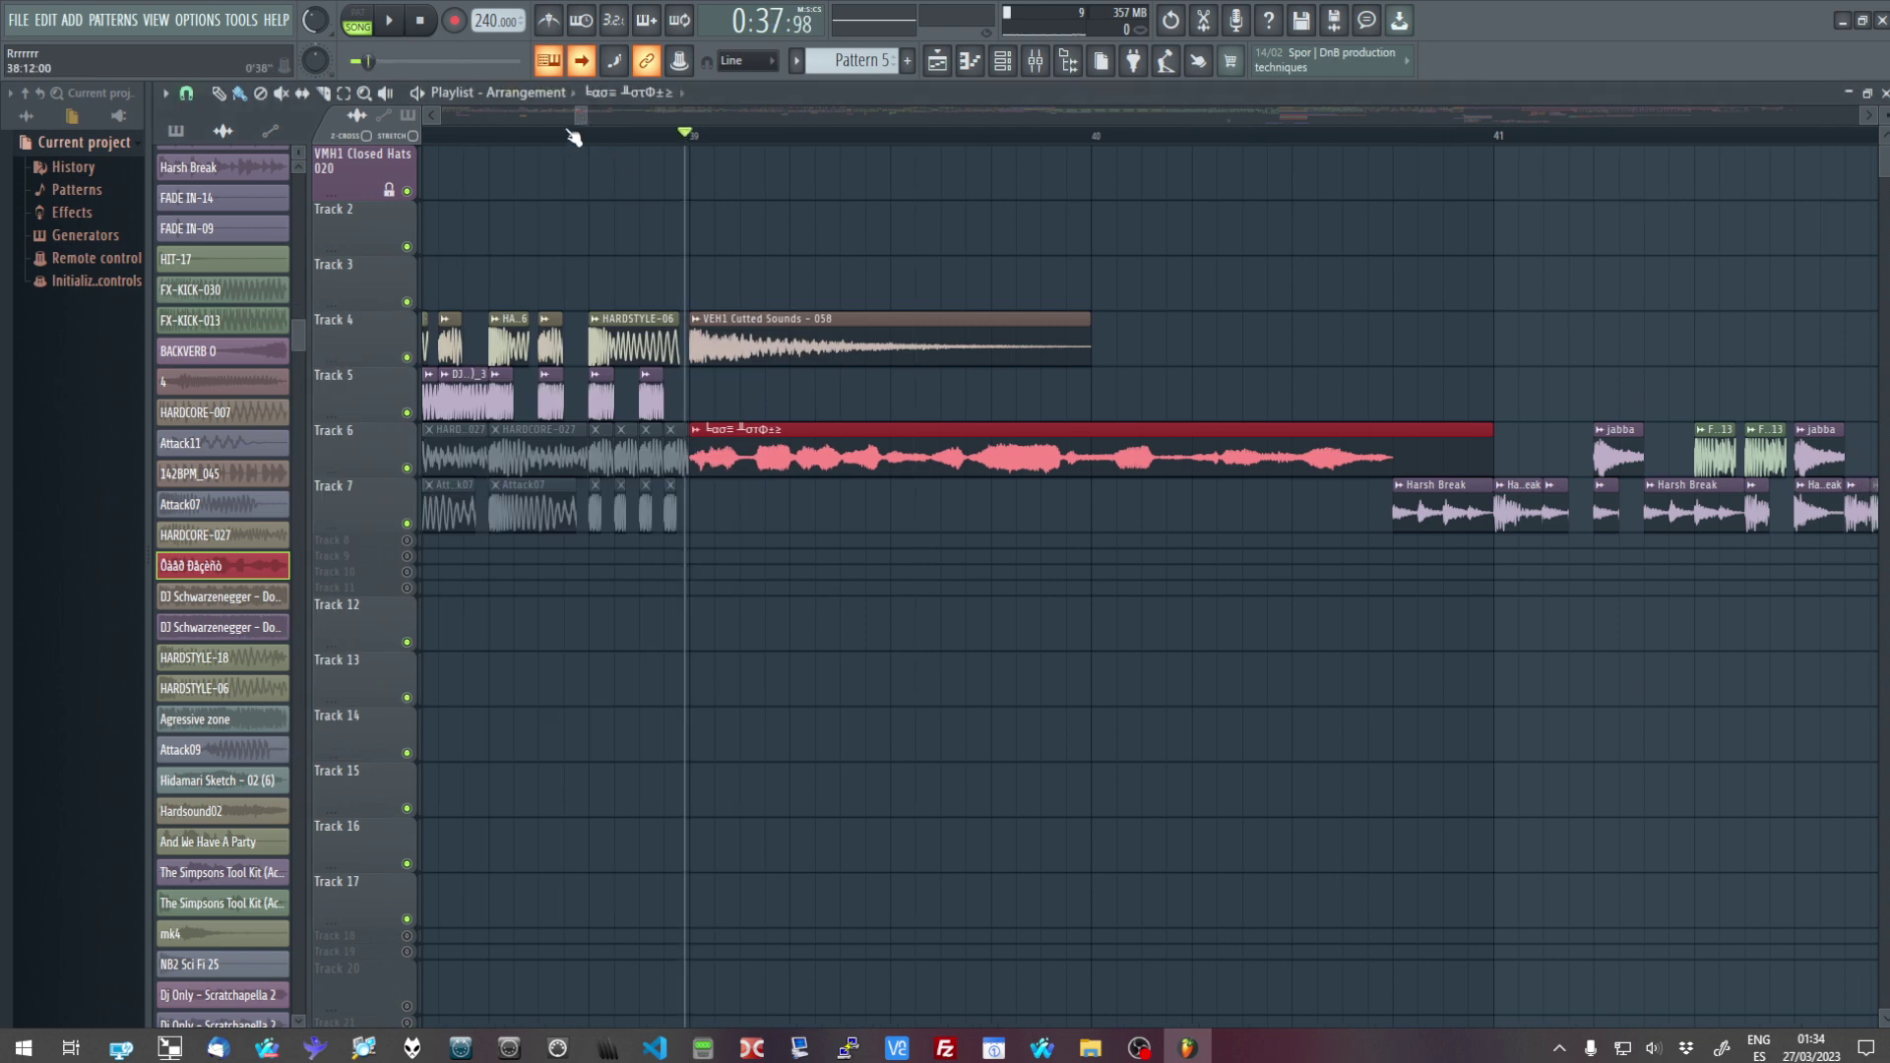
left_click_drag(581, 114, 577, 117)
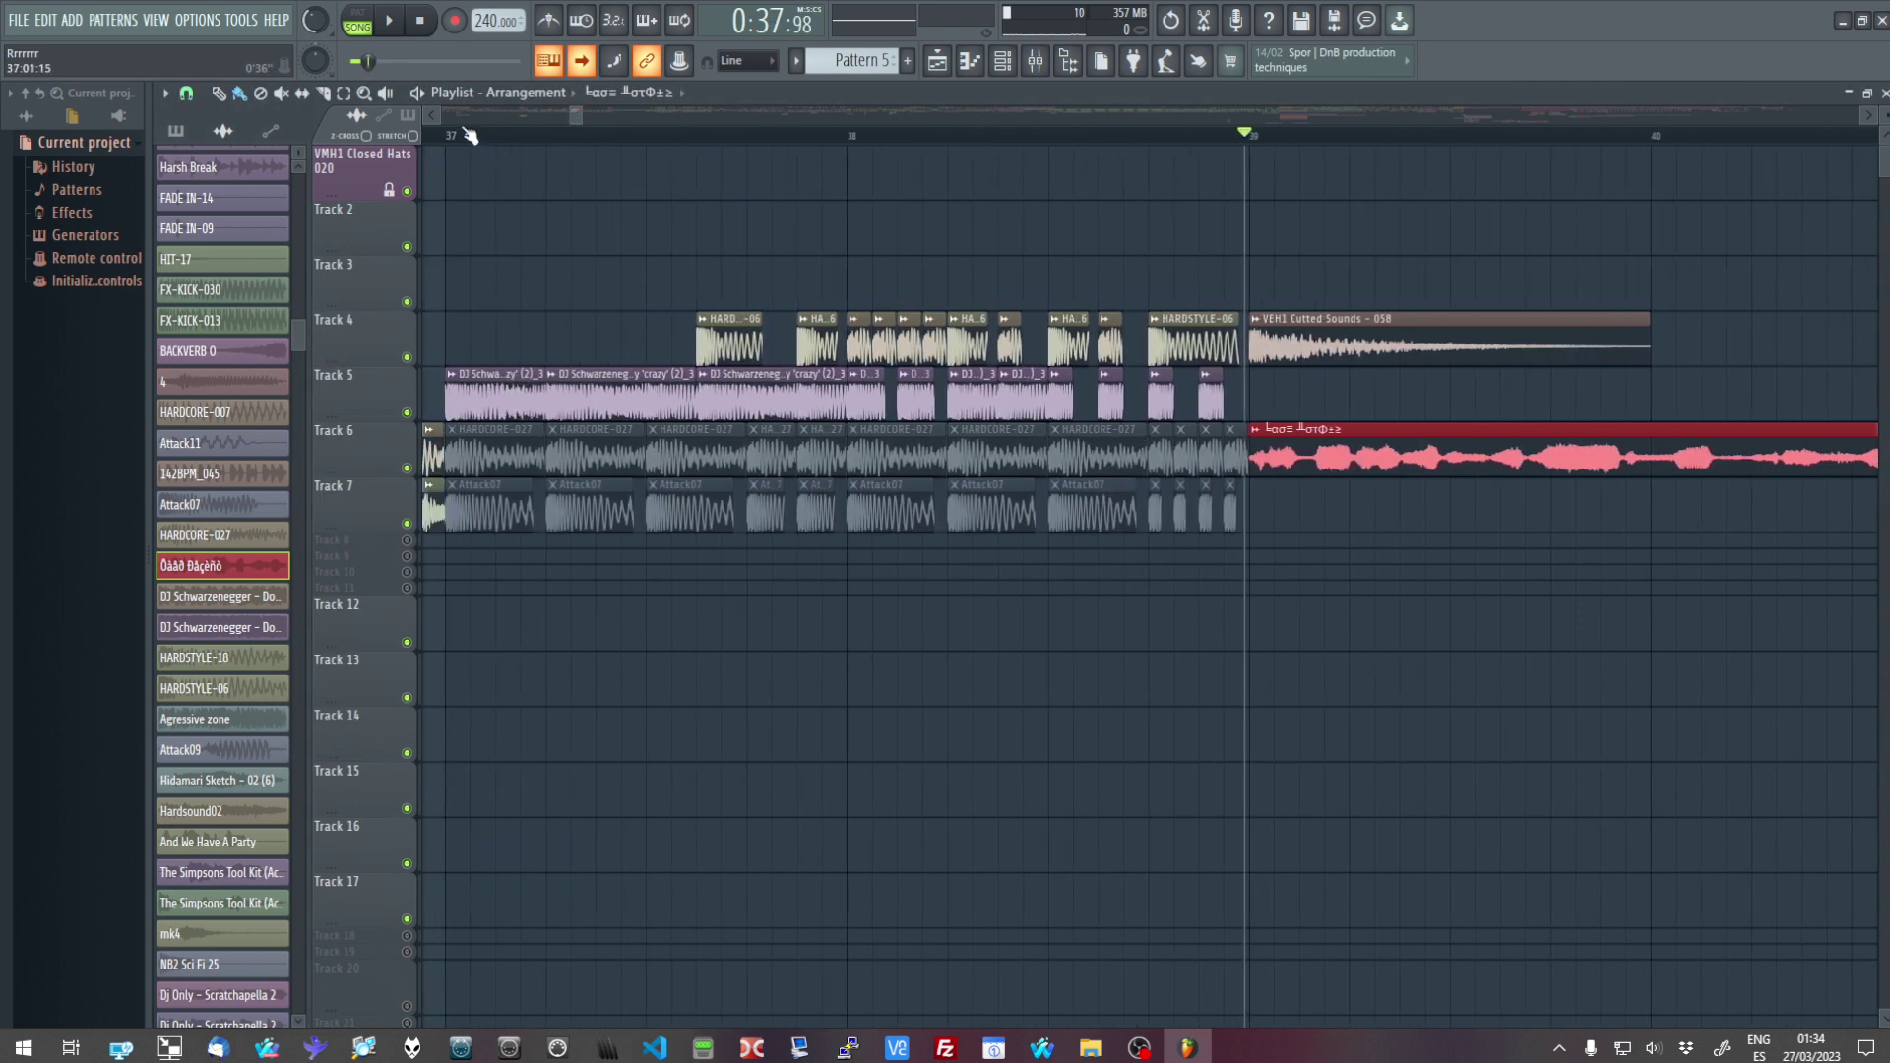
left_click(395, 26)
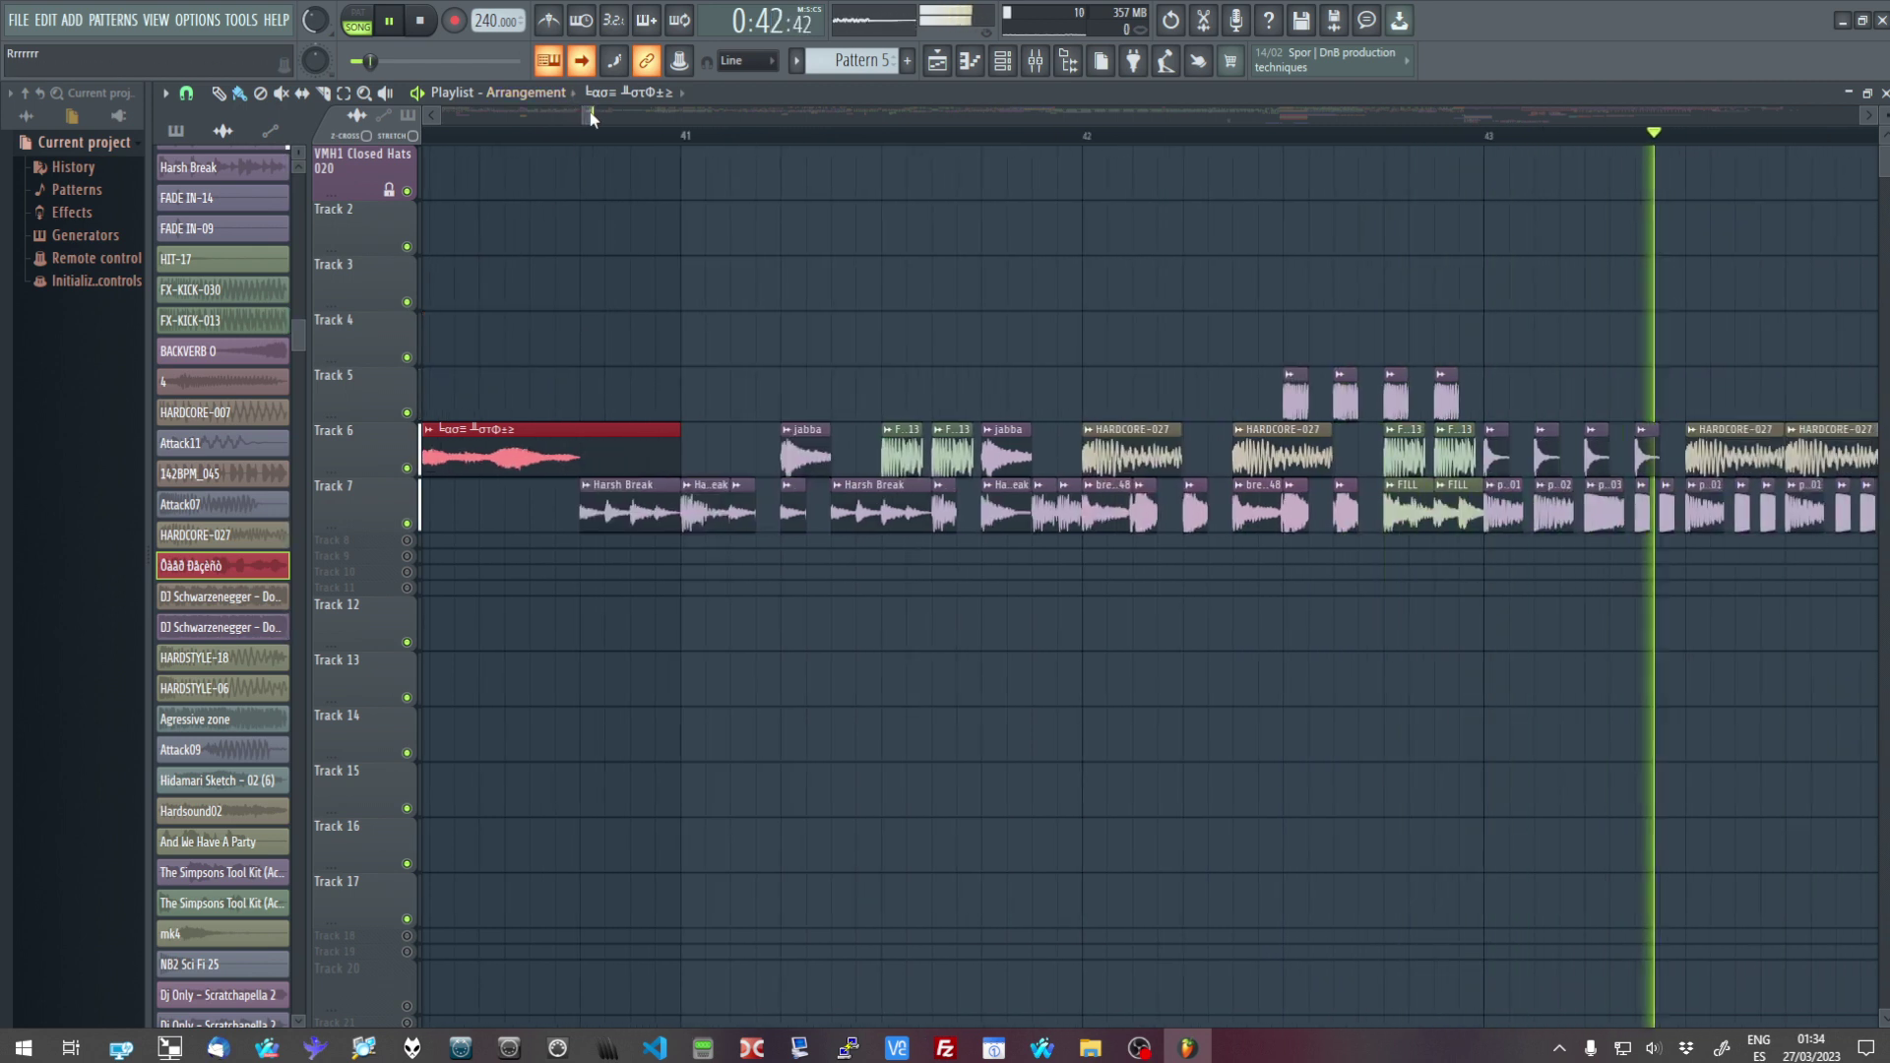
left_click_drag(600, 115, 681, 125)
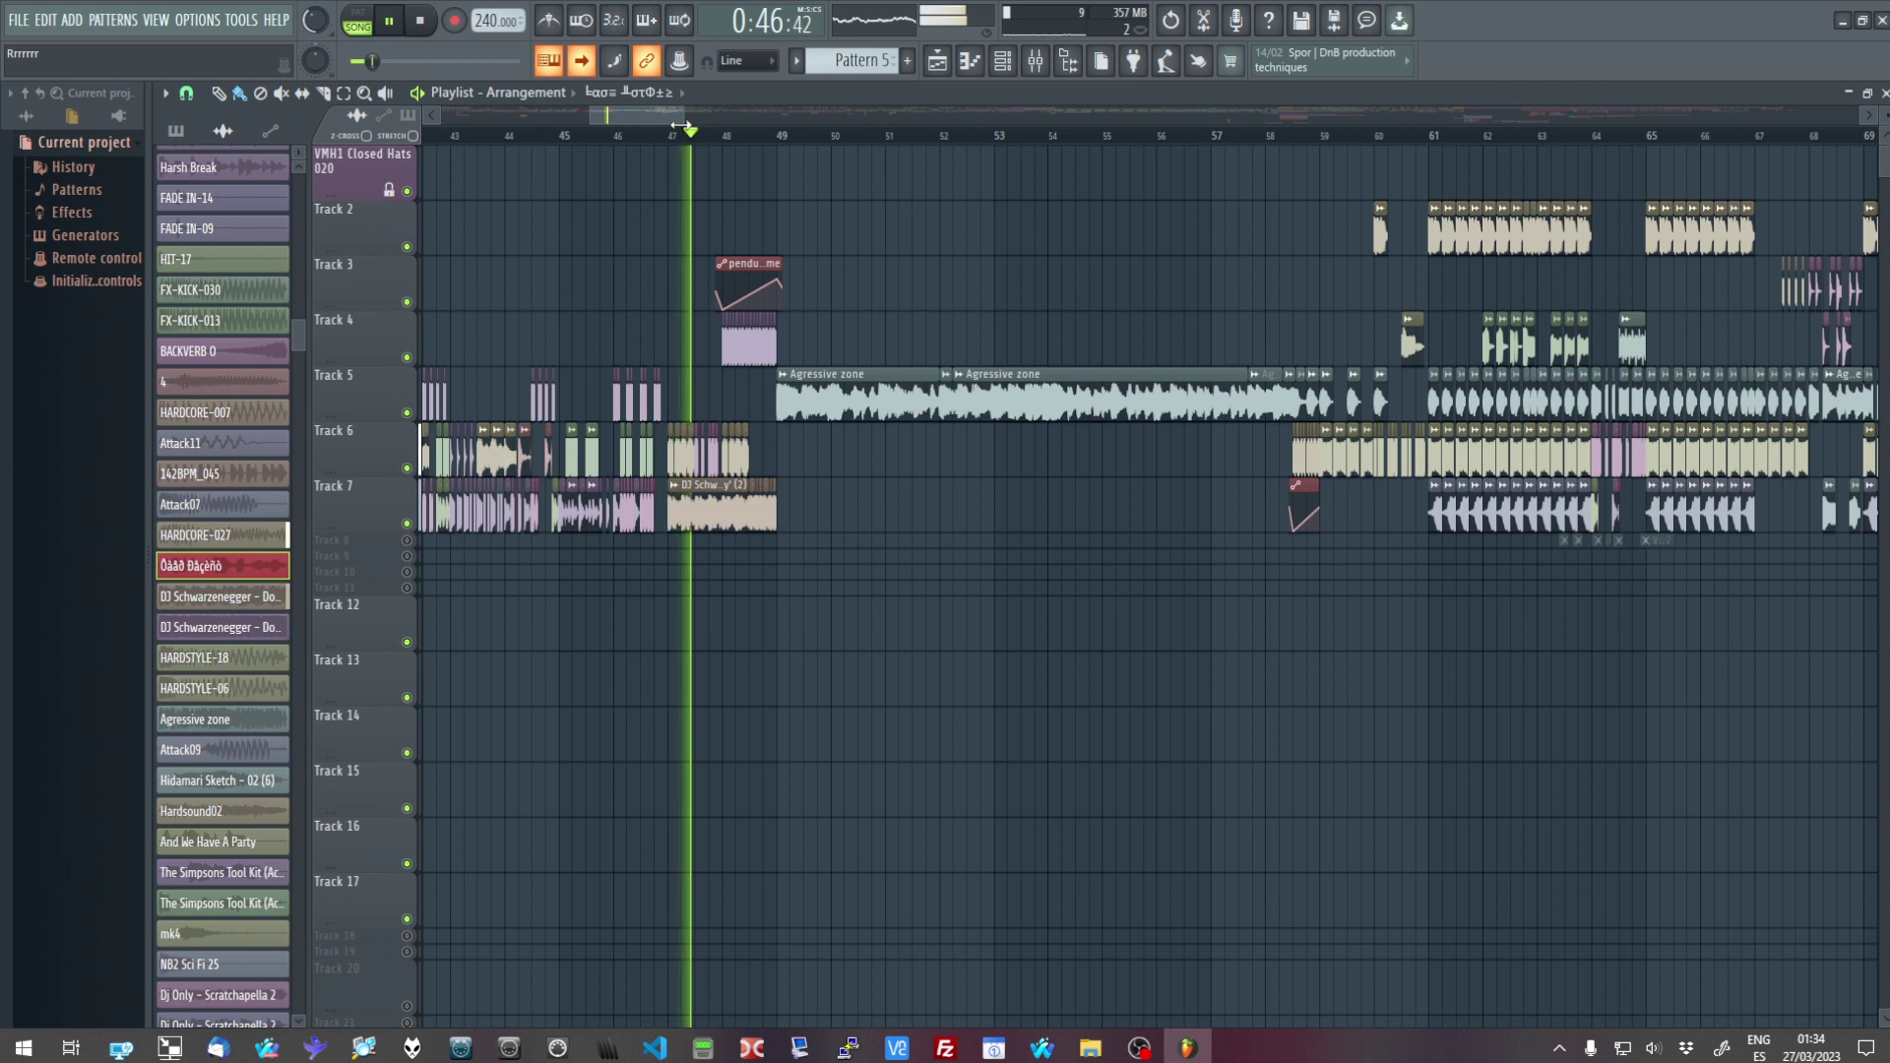
left_click(430, 24)
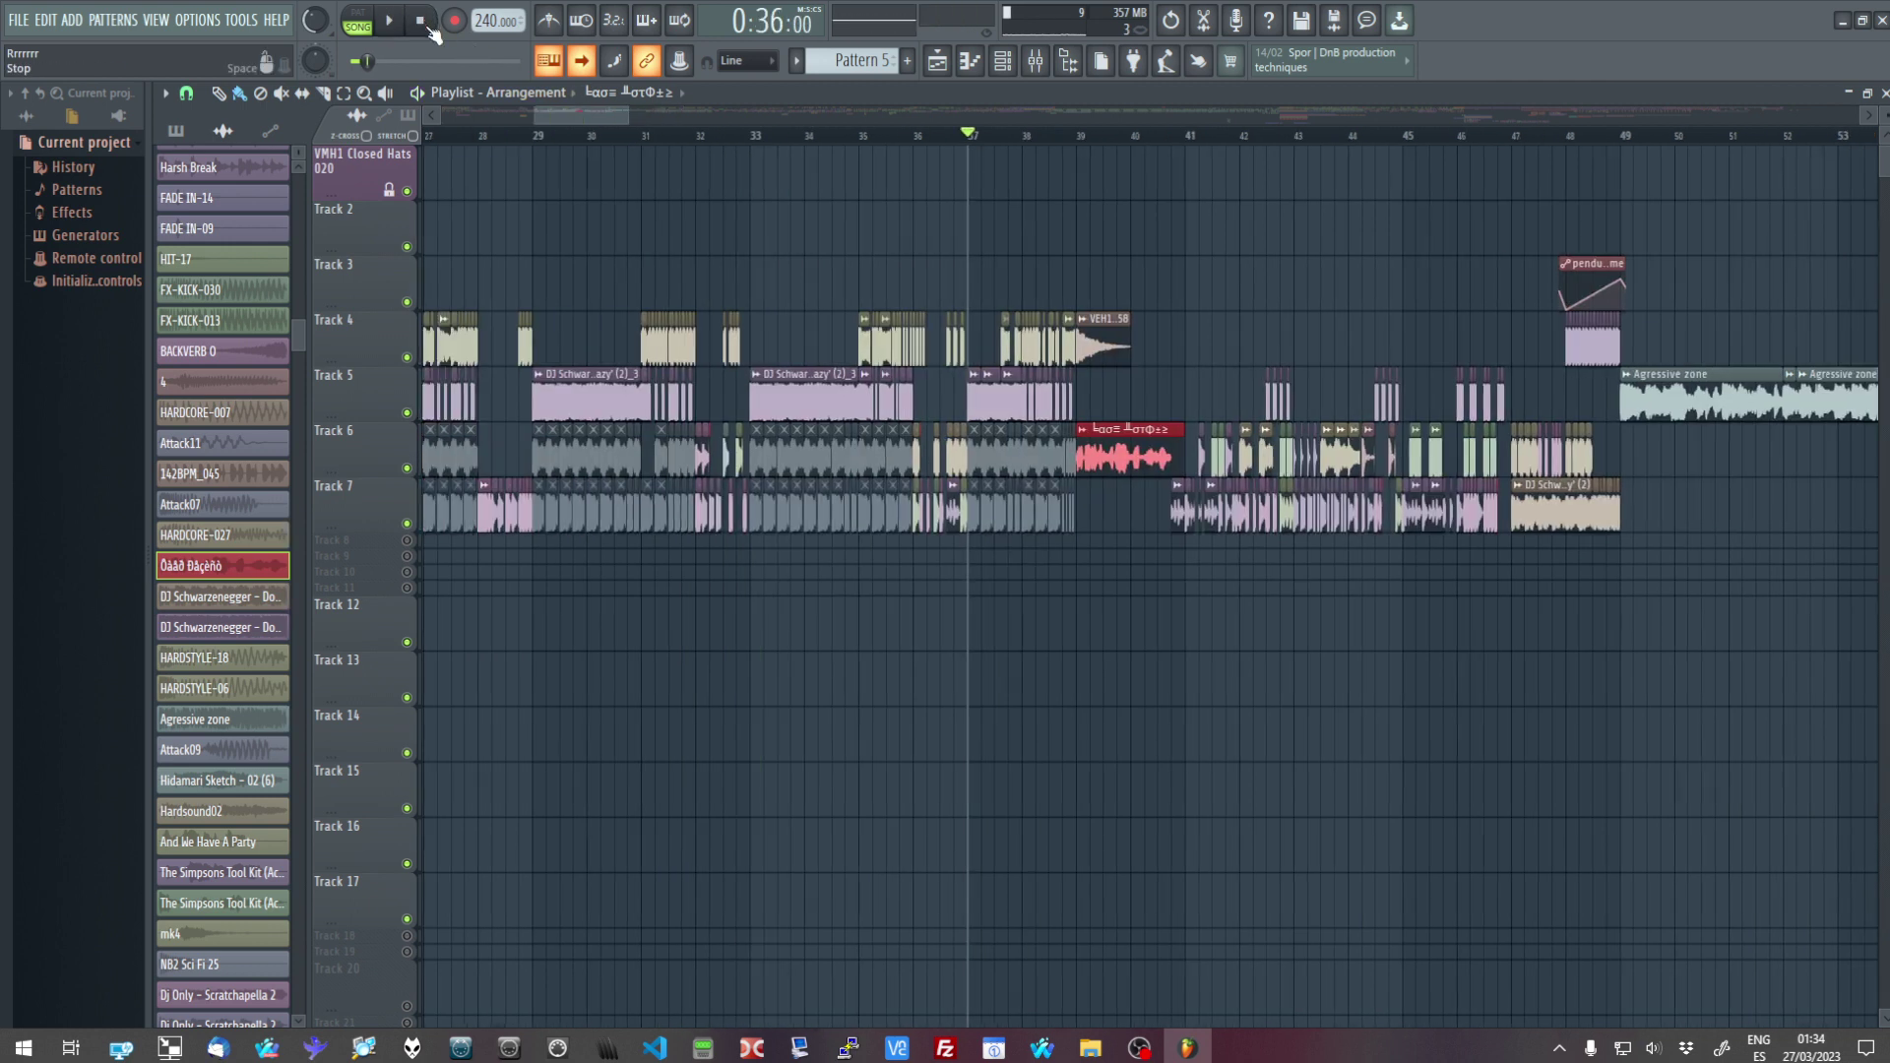
Listen to the section around bar 97 and play the arrangement from bar 117
left_click_drag(605, 112, 843, 125)
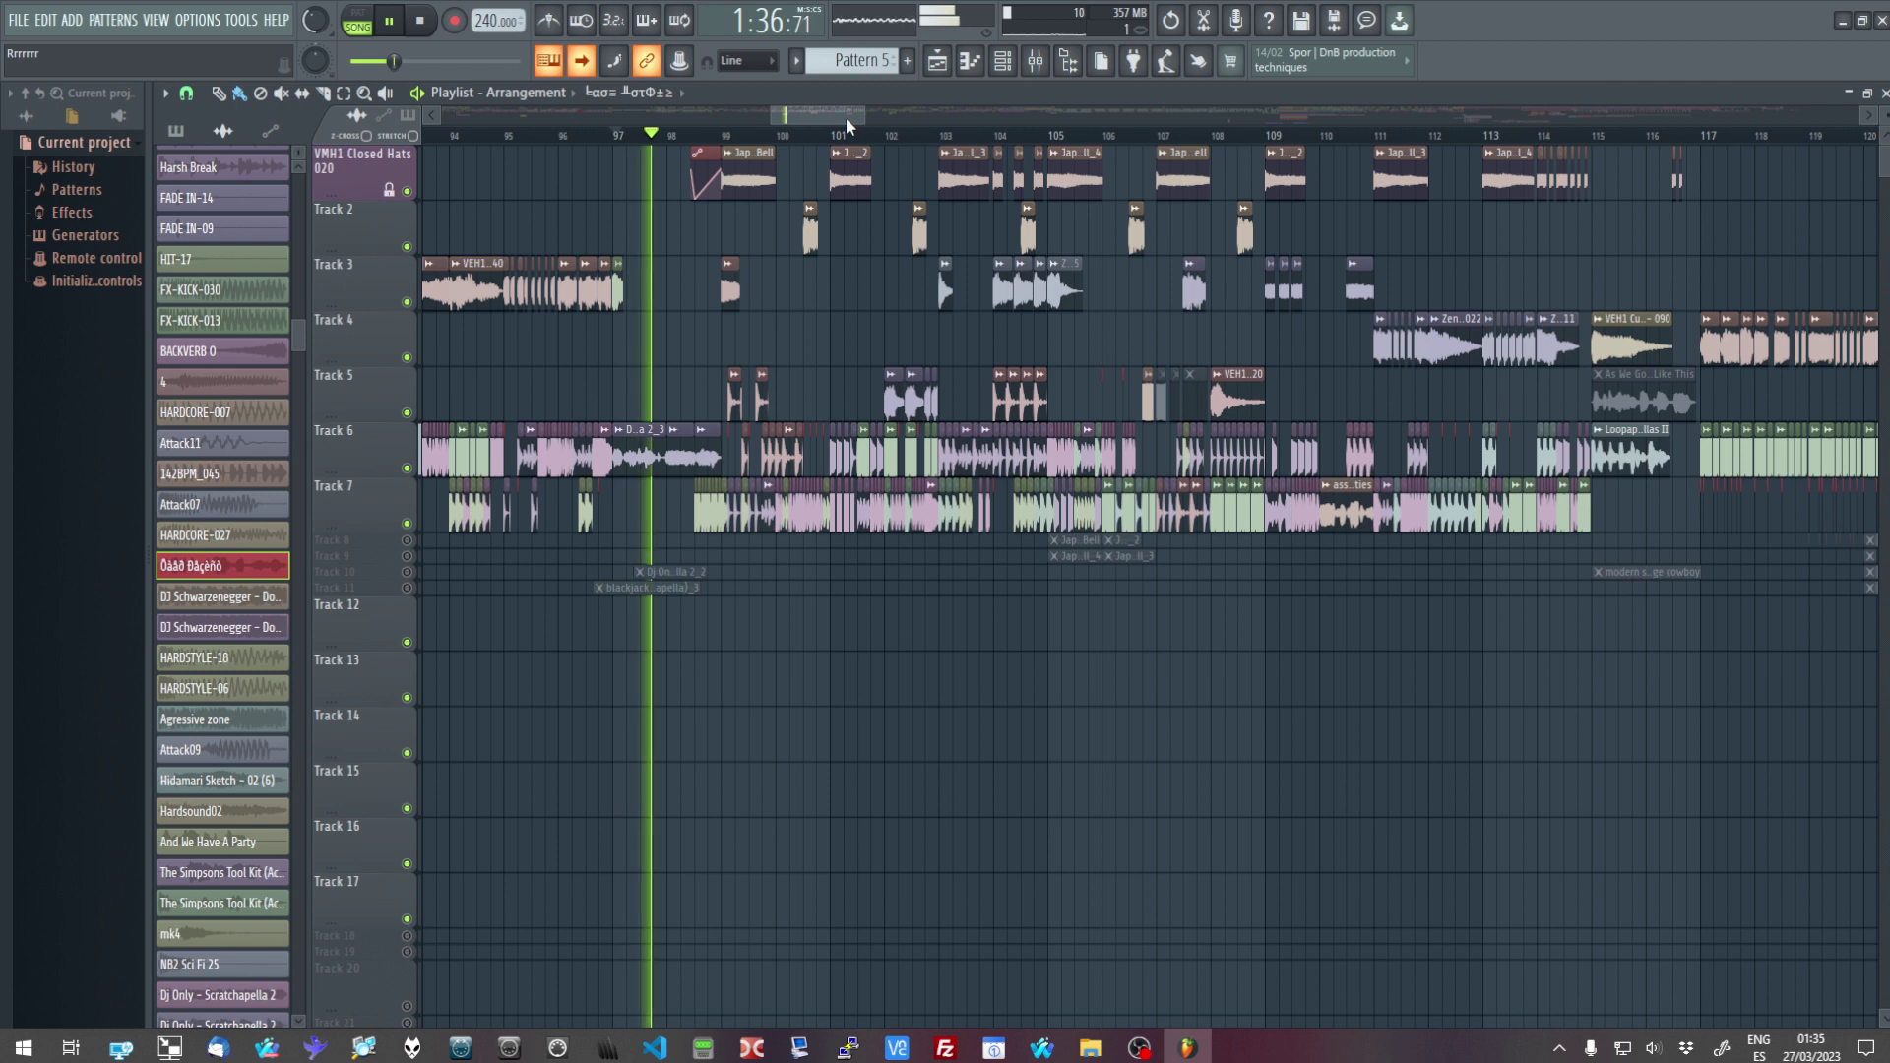
left_click_drag(825, 123, 872, 124)
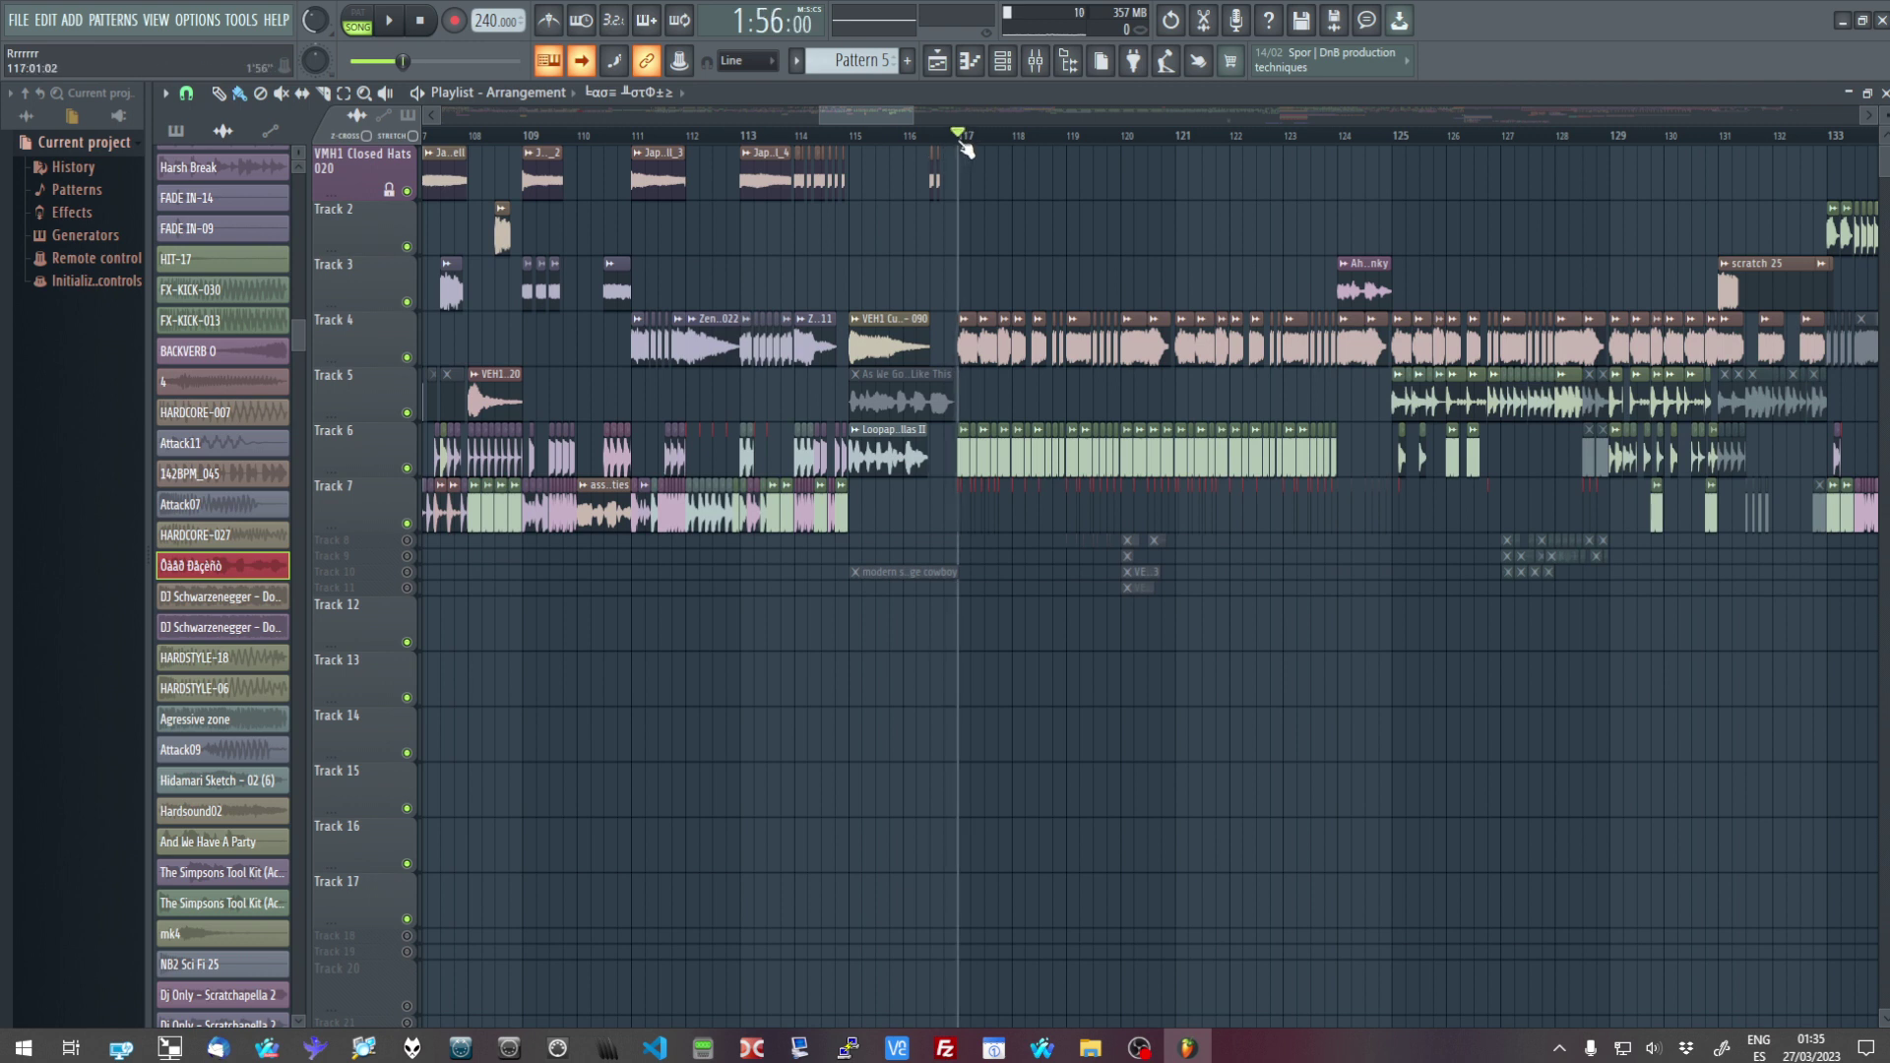
key("space")
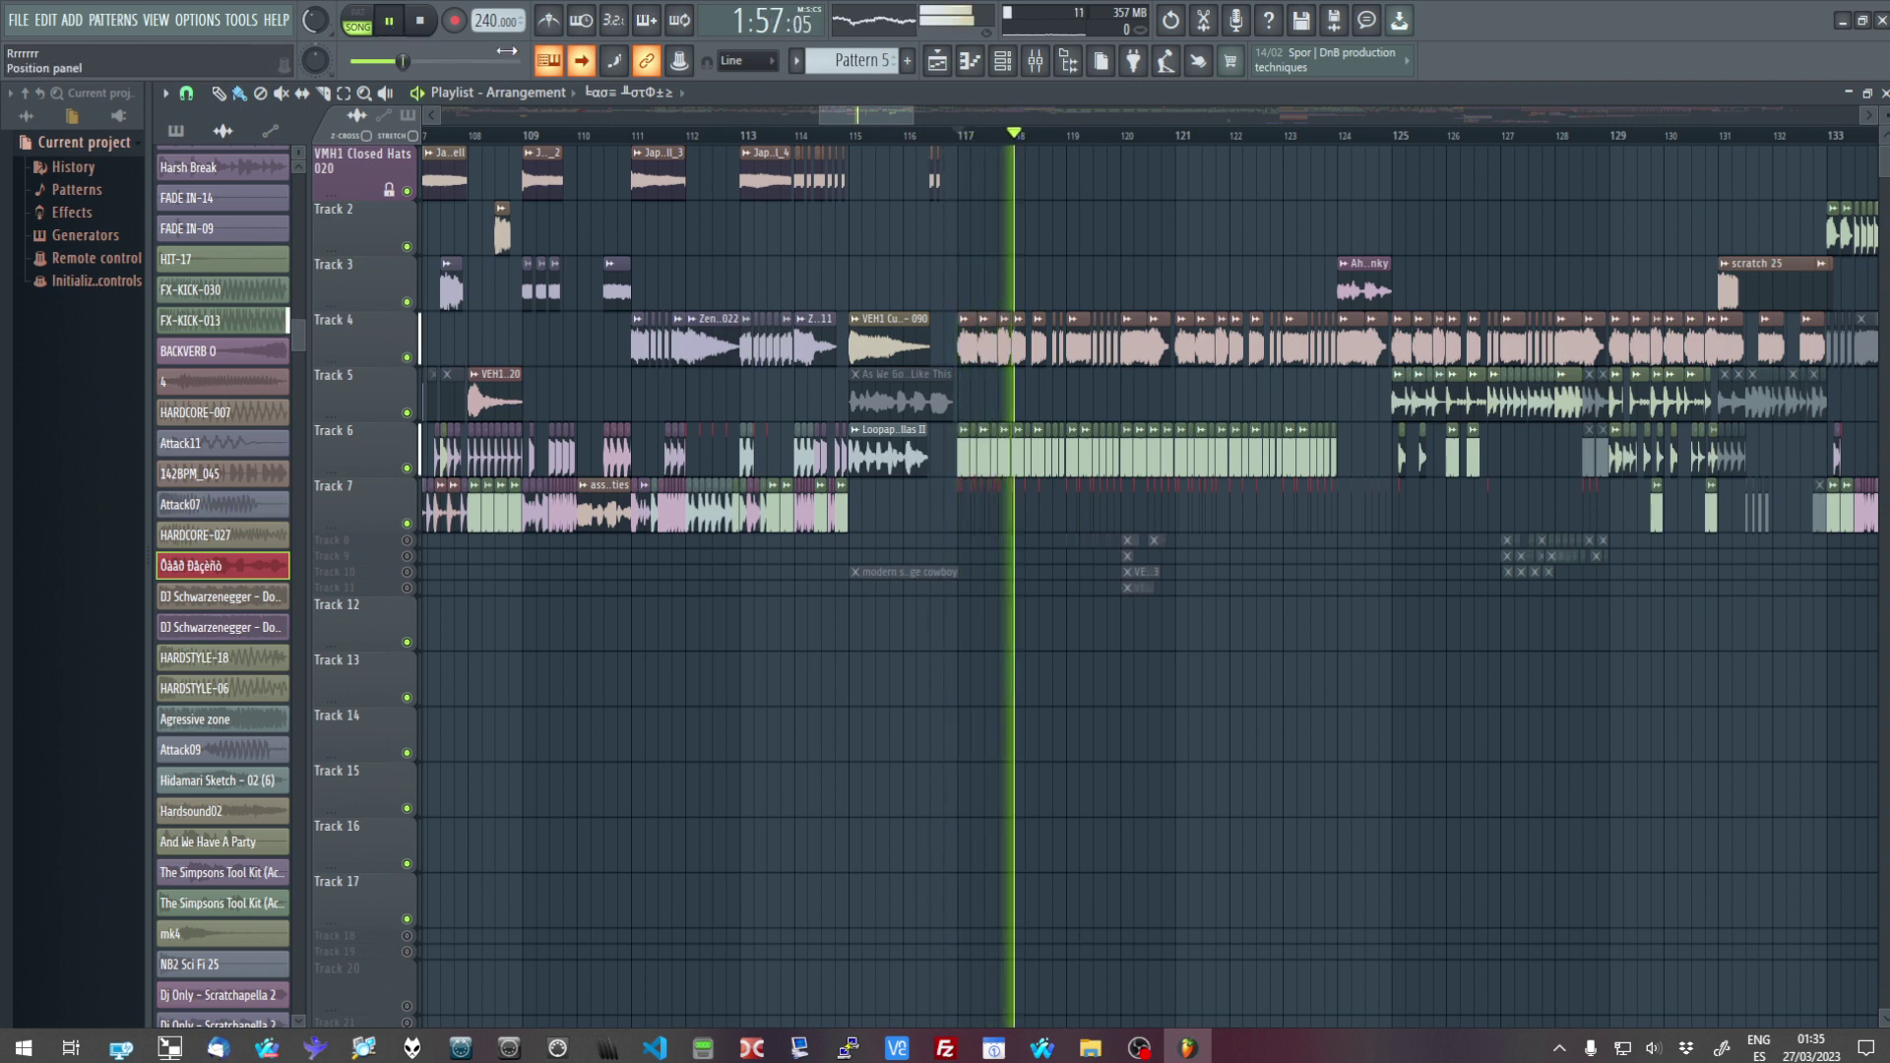
Stop the playback around bar 124 and play the arrangement again from bar 157 into the section at bar 173
mouse_move(914, 112)
left_mouse_down()
mouse_move(888, 115)
mouse_move(912, 110)
left_mouse_up()
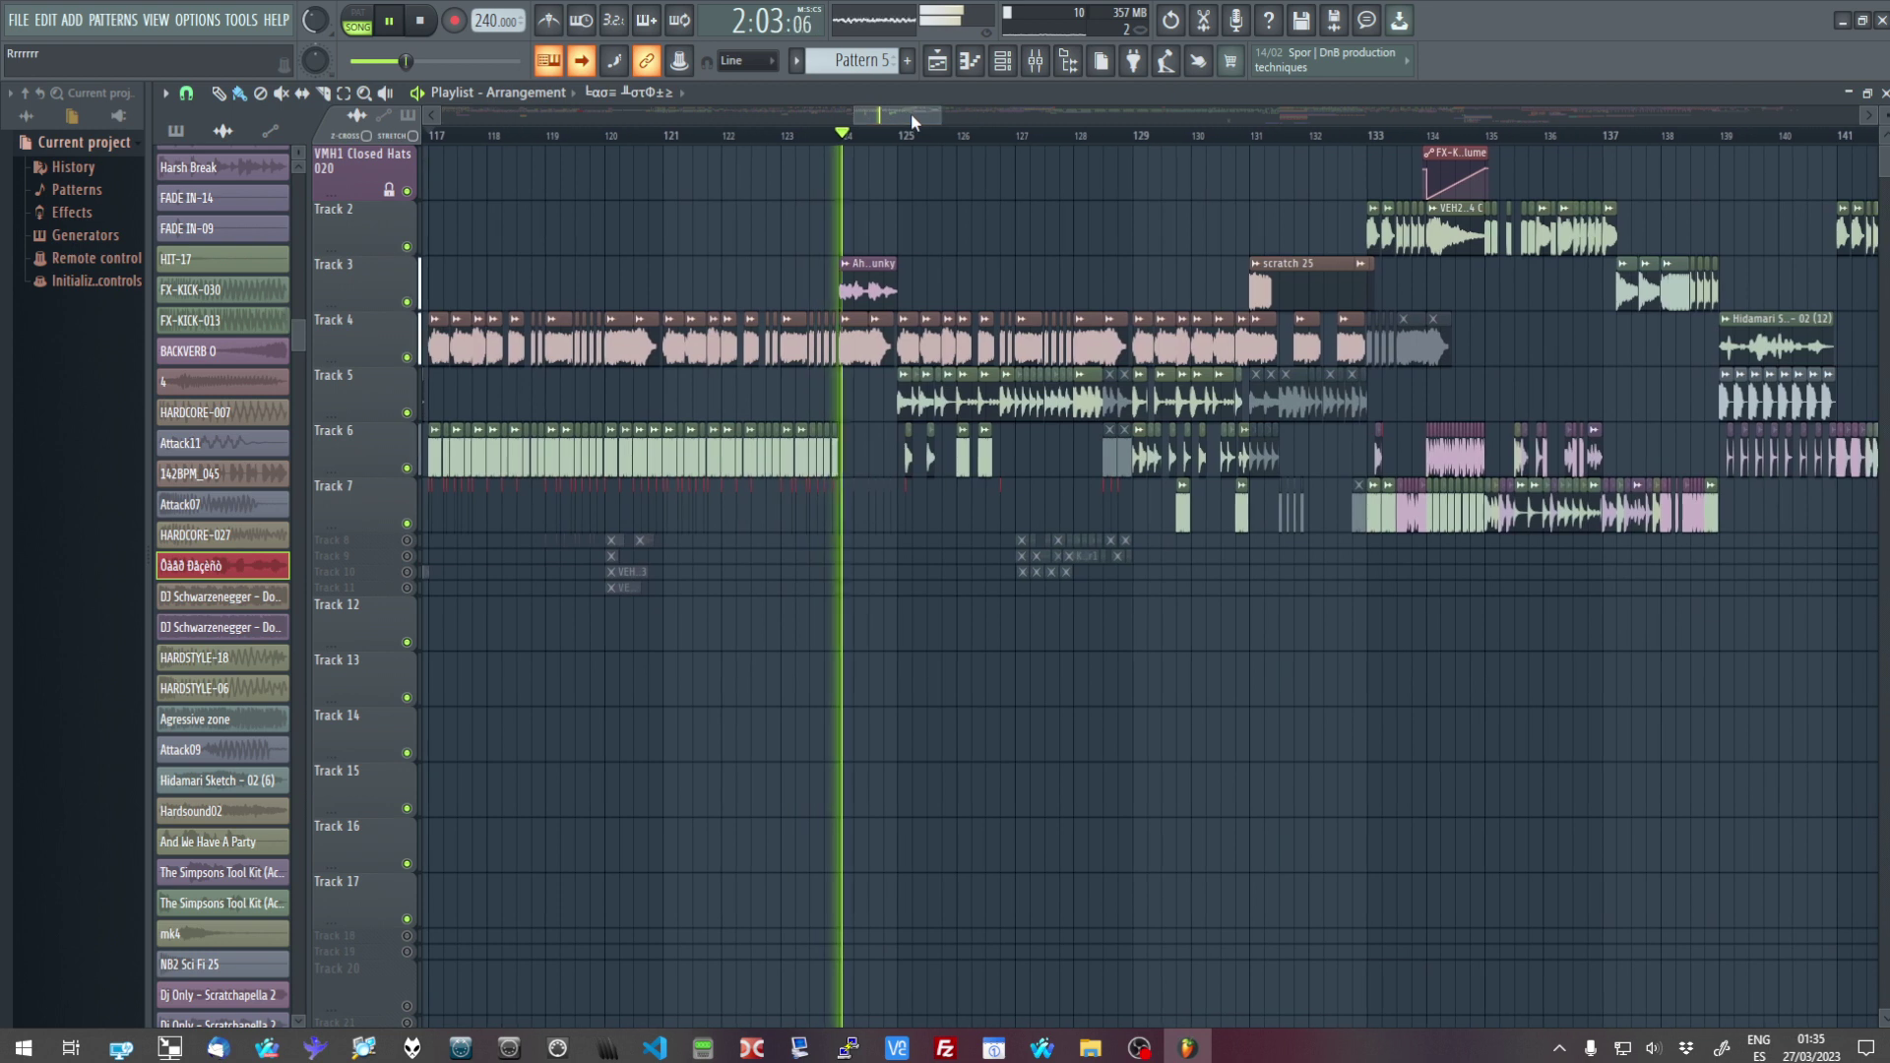
left_click(420, 21)
left_click_drag(734, 115, 990, 116)
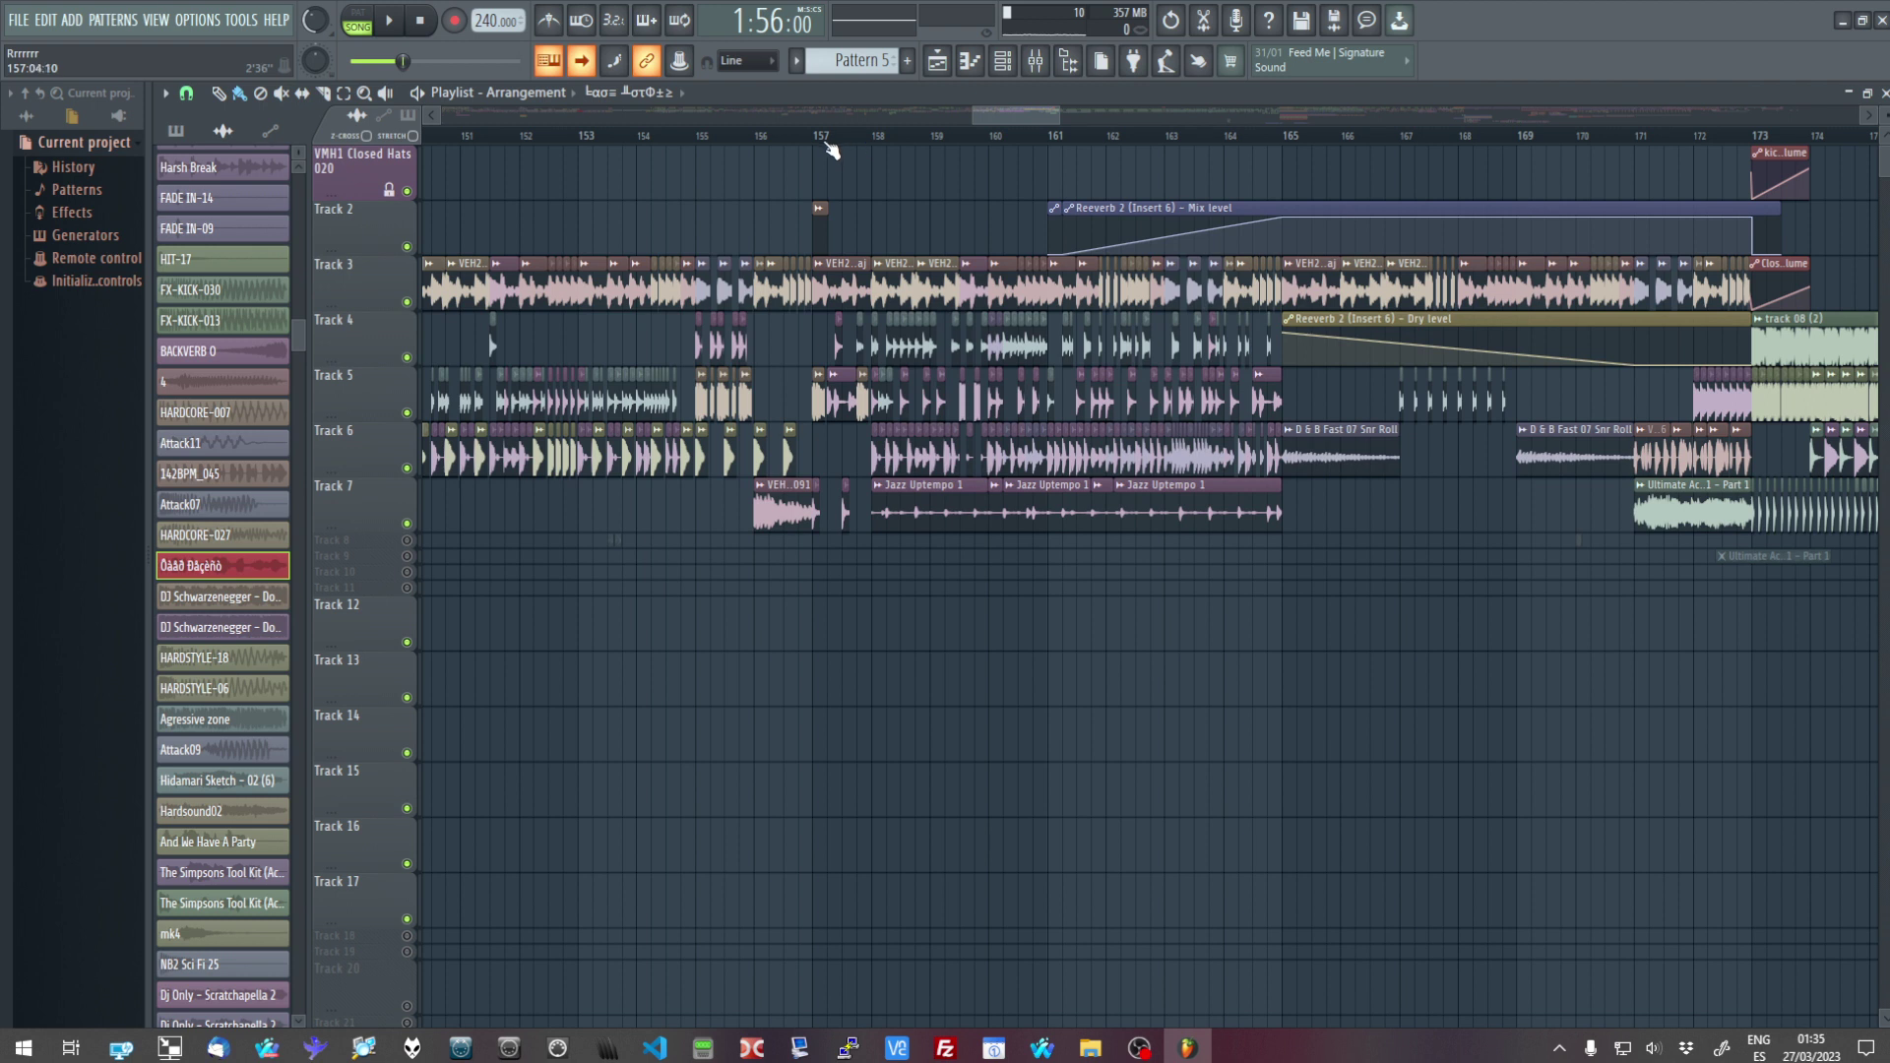
left_click_drag(1055, 121, 981, 131)
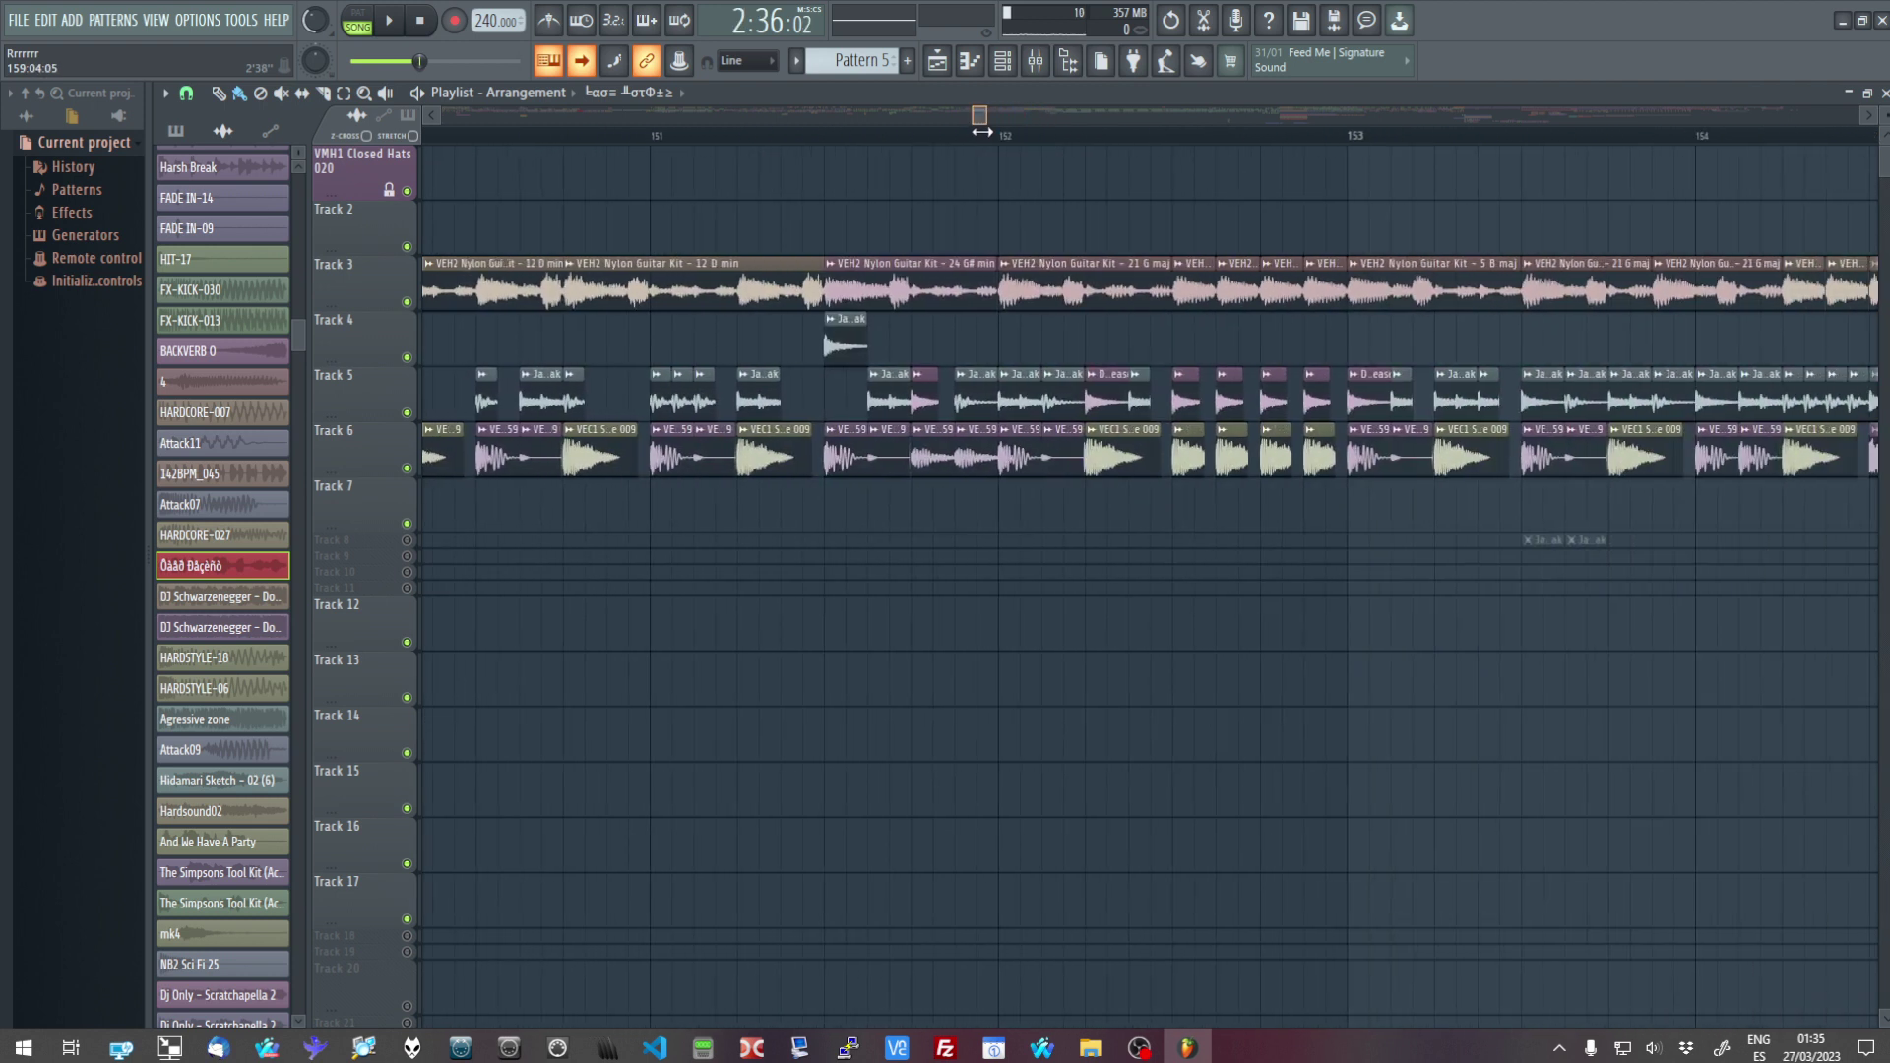
left_click(403, 30)
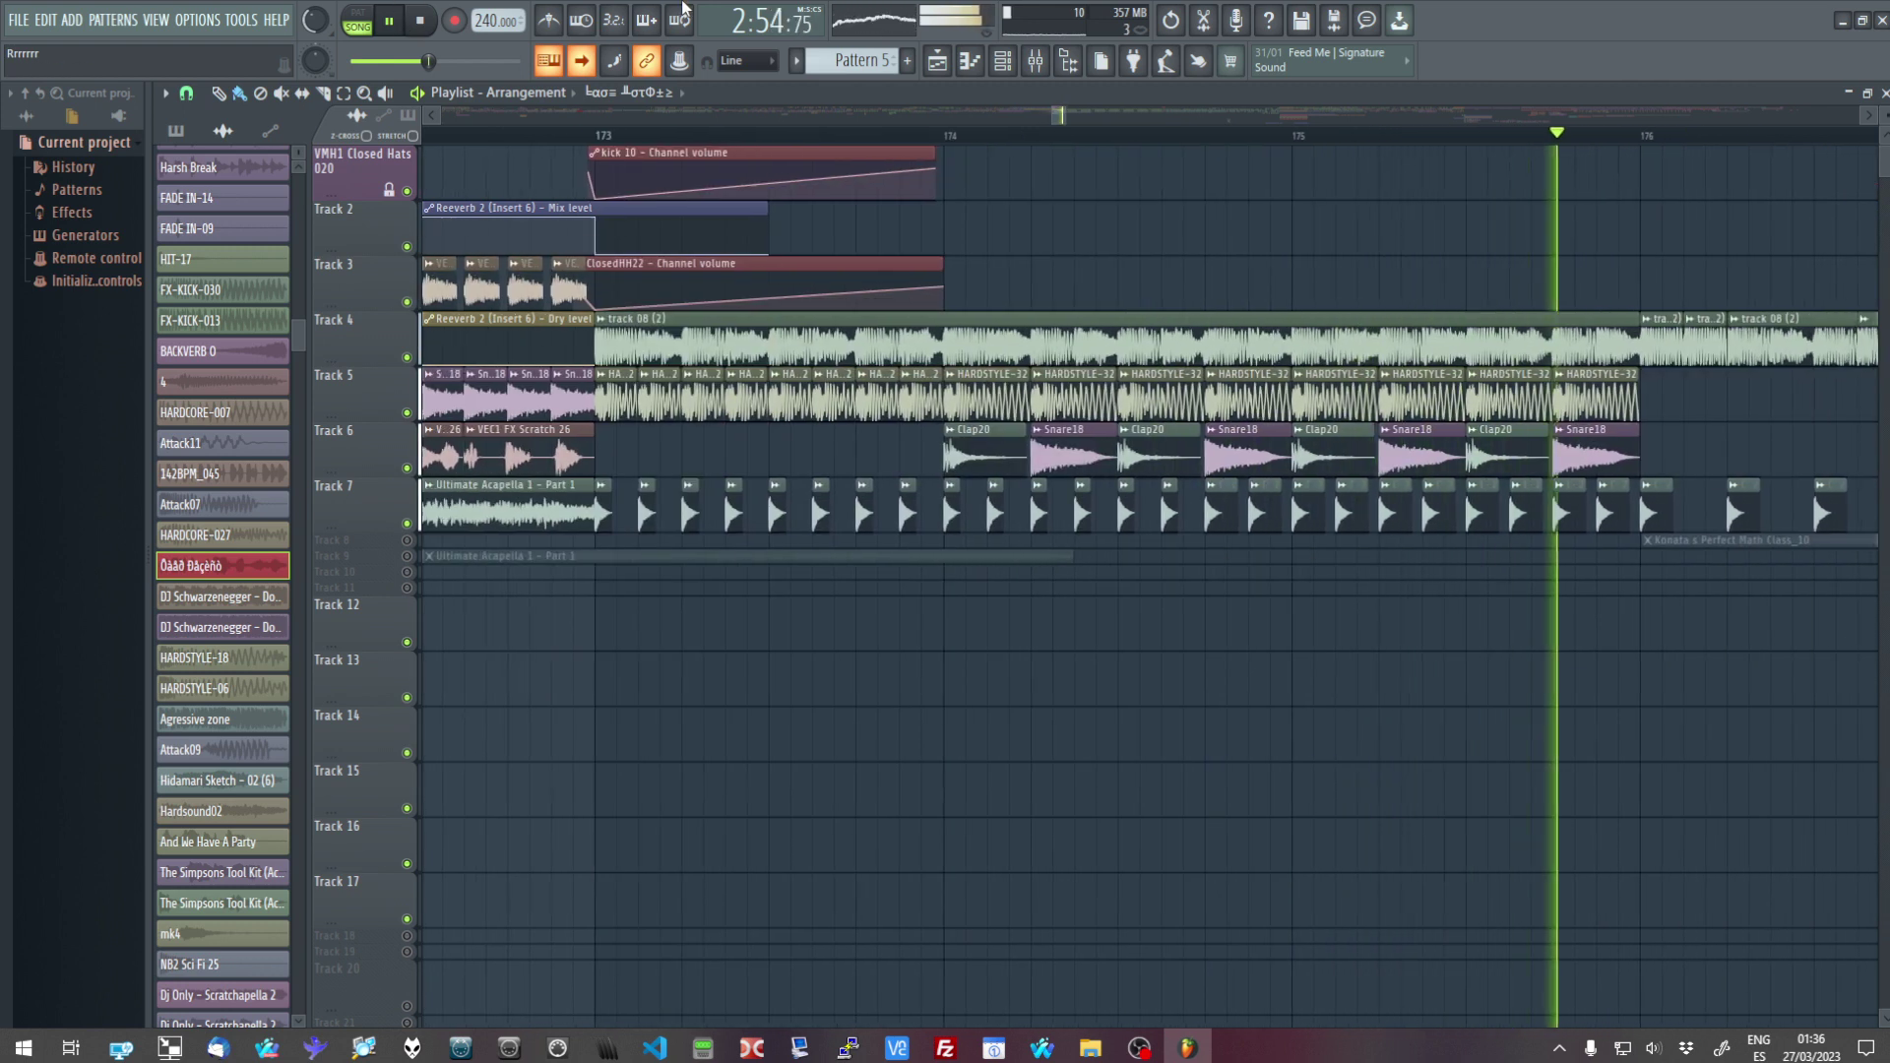
Open the mixer during playback, lower the Insert 12 volume fader slightly, and inspect the effect chain on Insert 8
key("F9")
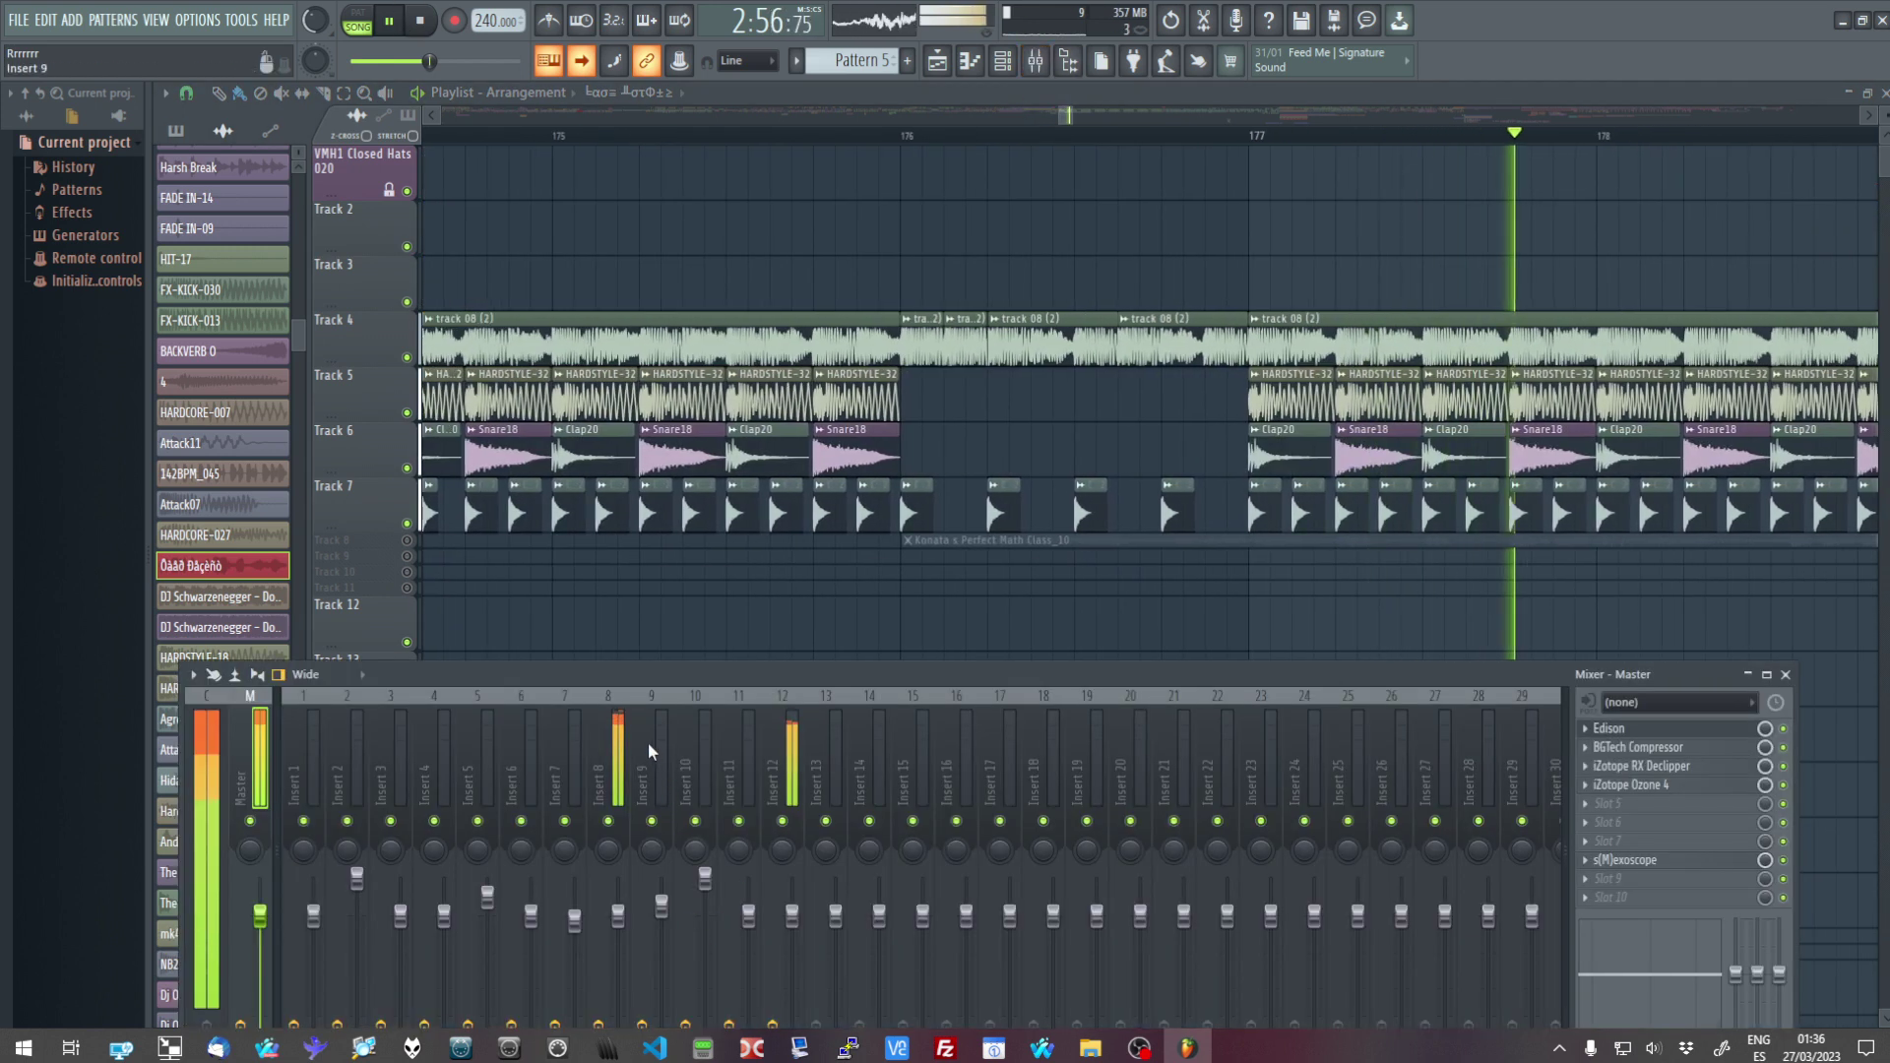
left_click(610, 758)
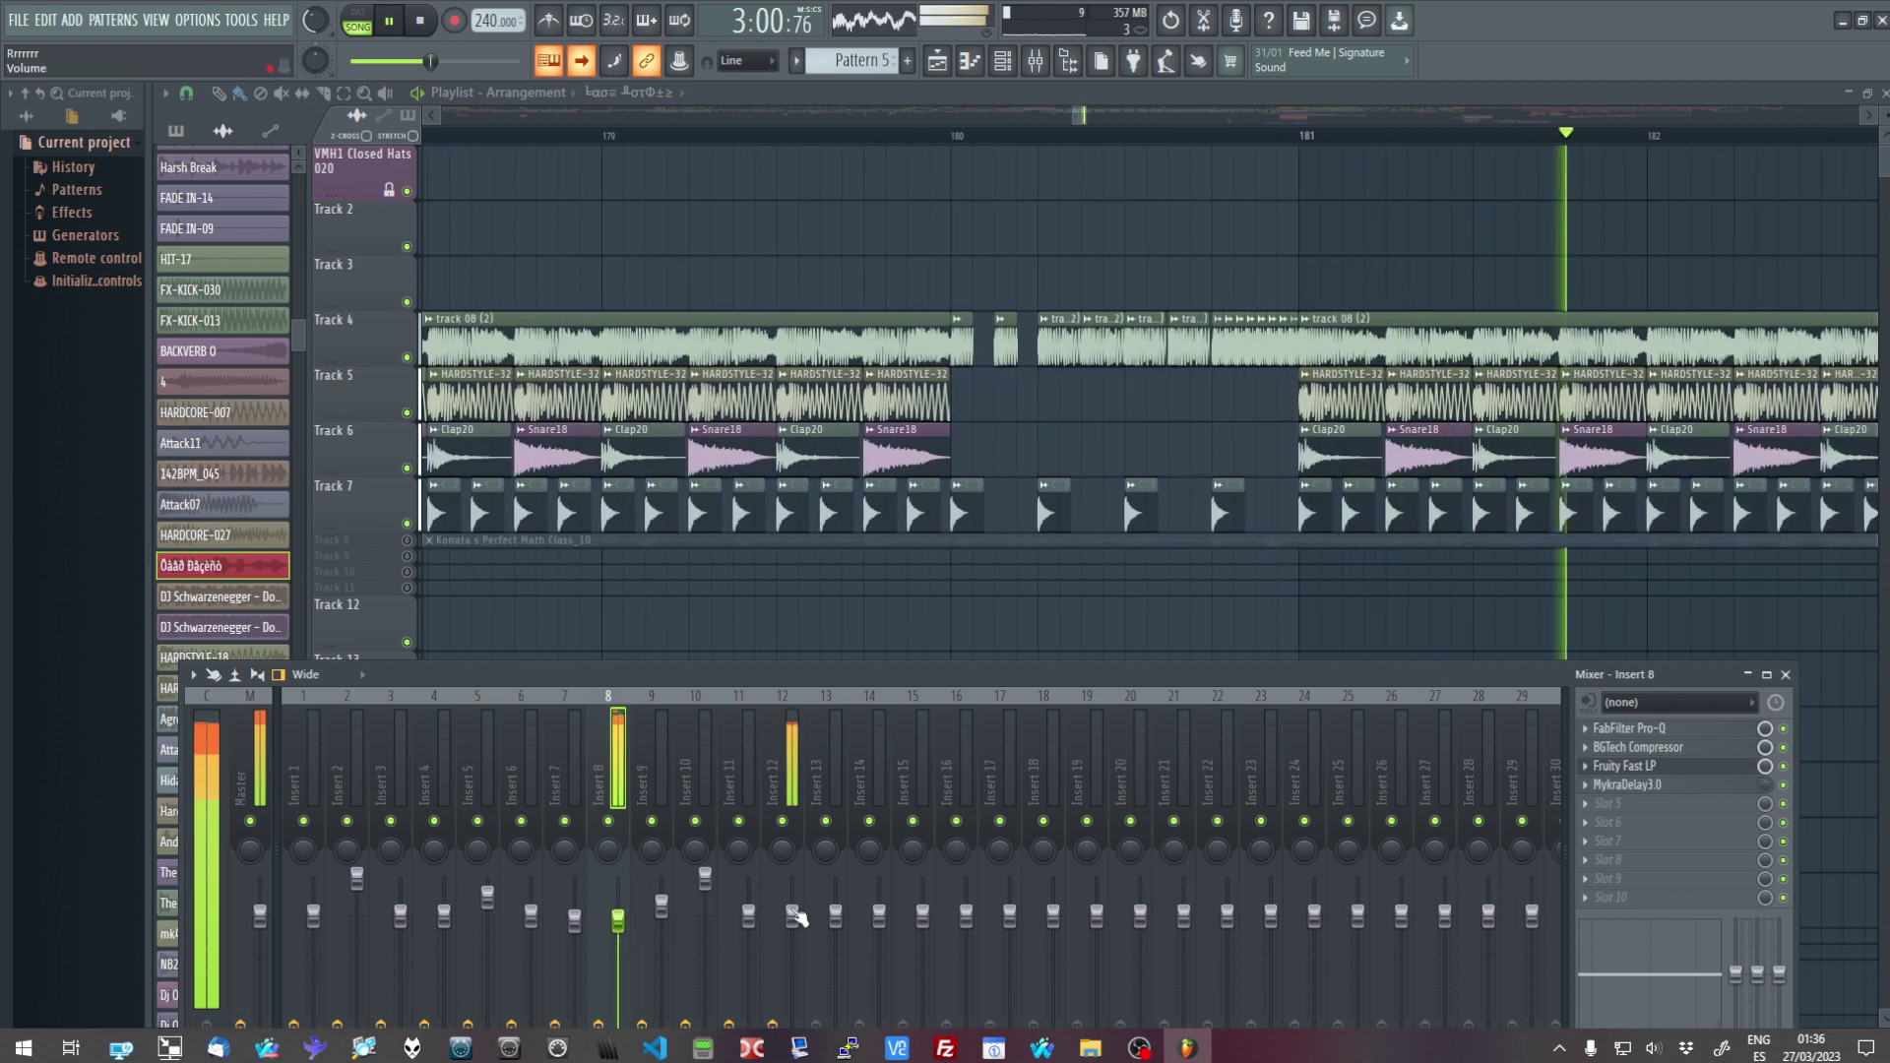
left_click_drag(792, 917, 792, 924)
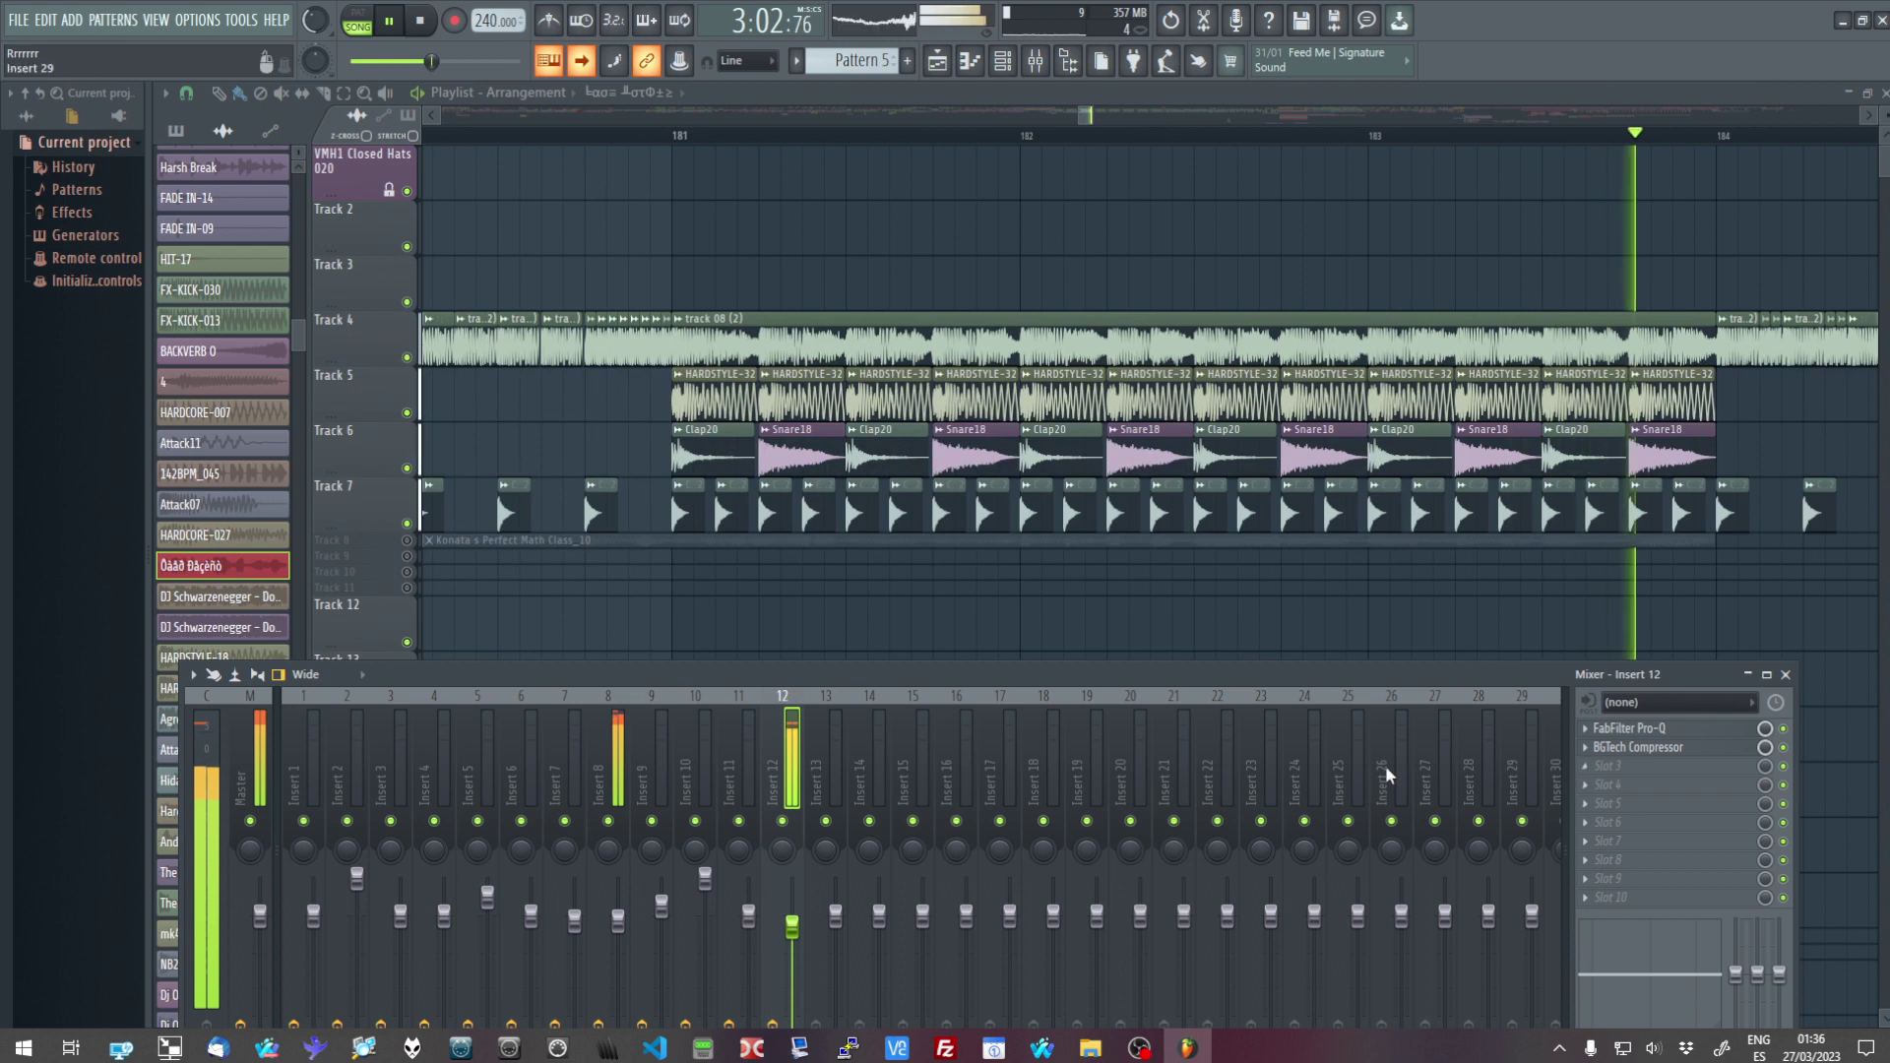
left_click(610, 758)
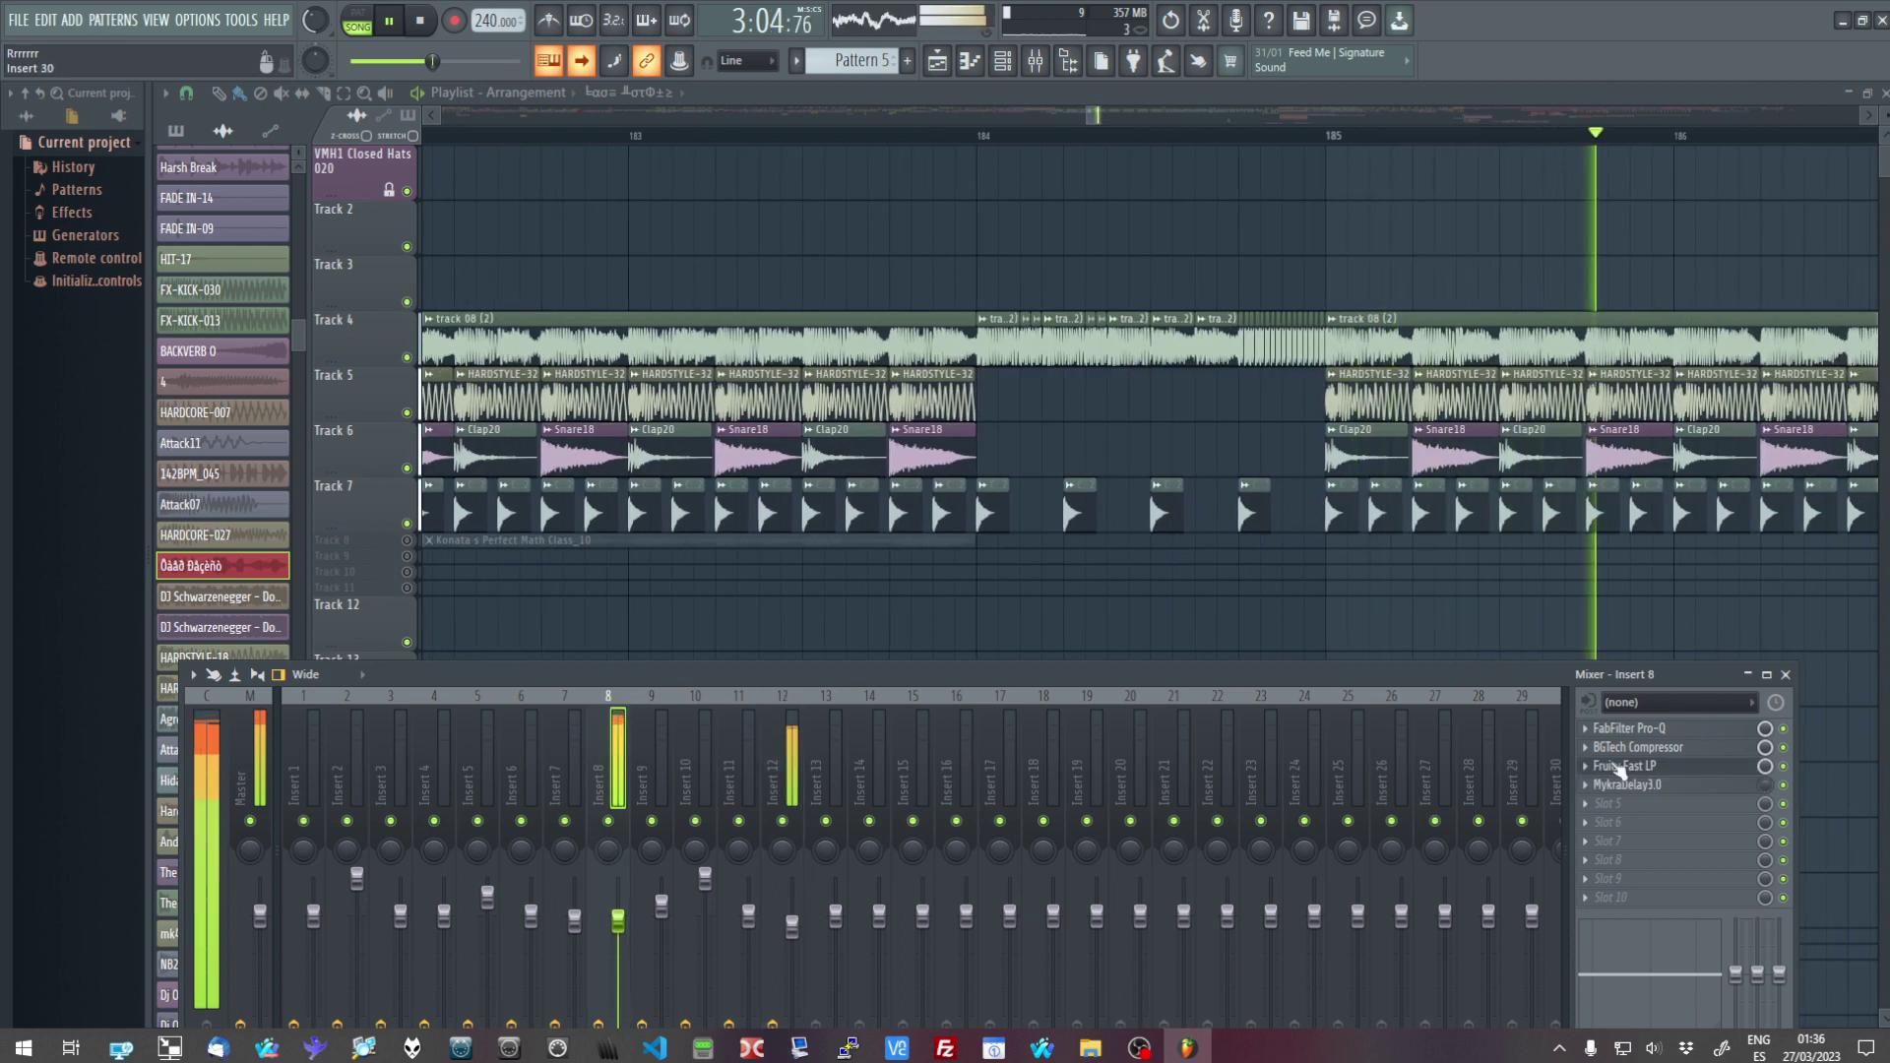
left_click(1711, 786)
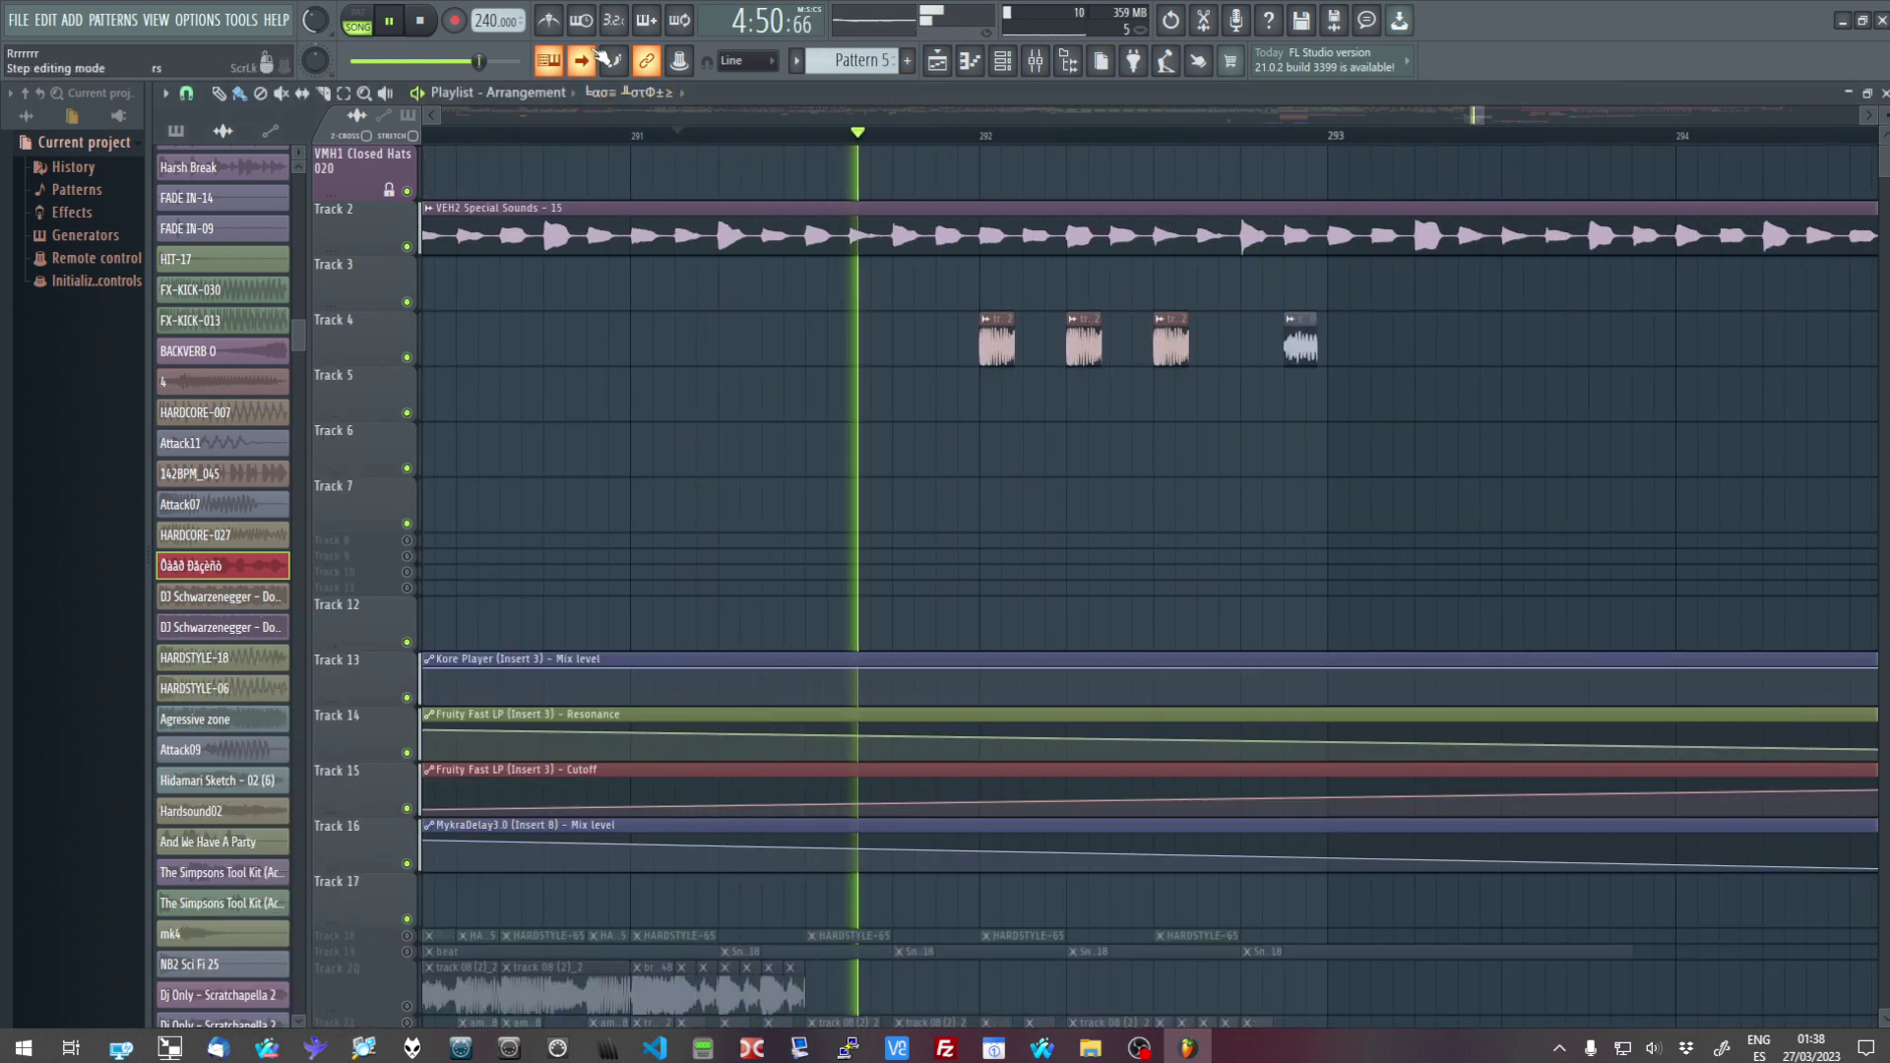
Return to bar 289, replay the start of the VEH2 Special Sounds - 15 clip on Track 2, and stop playback
key("space")
left_click_drag(1476, 119, 1464, 117)
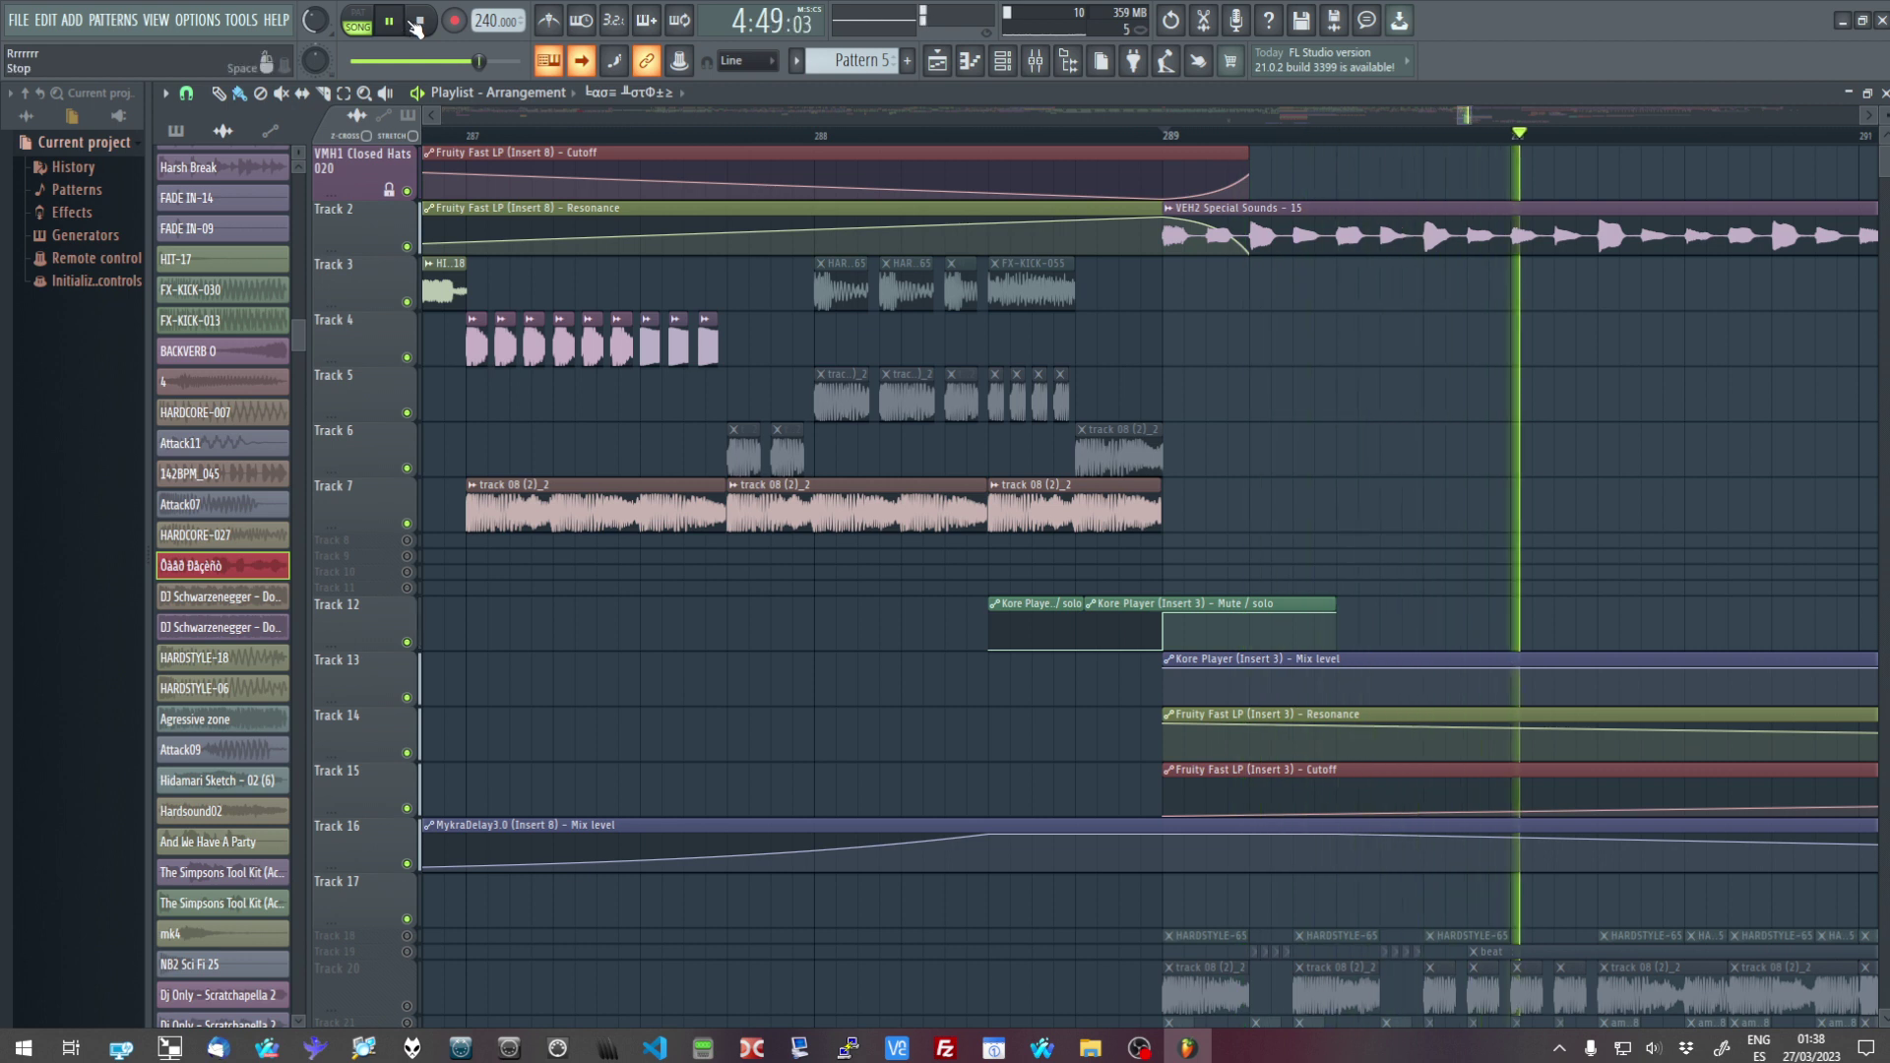
left_click(423, 22)
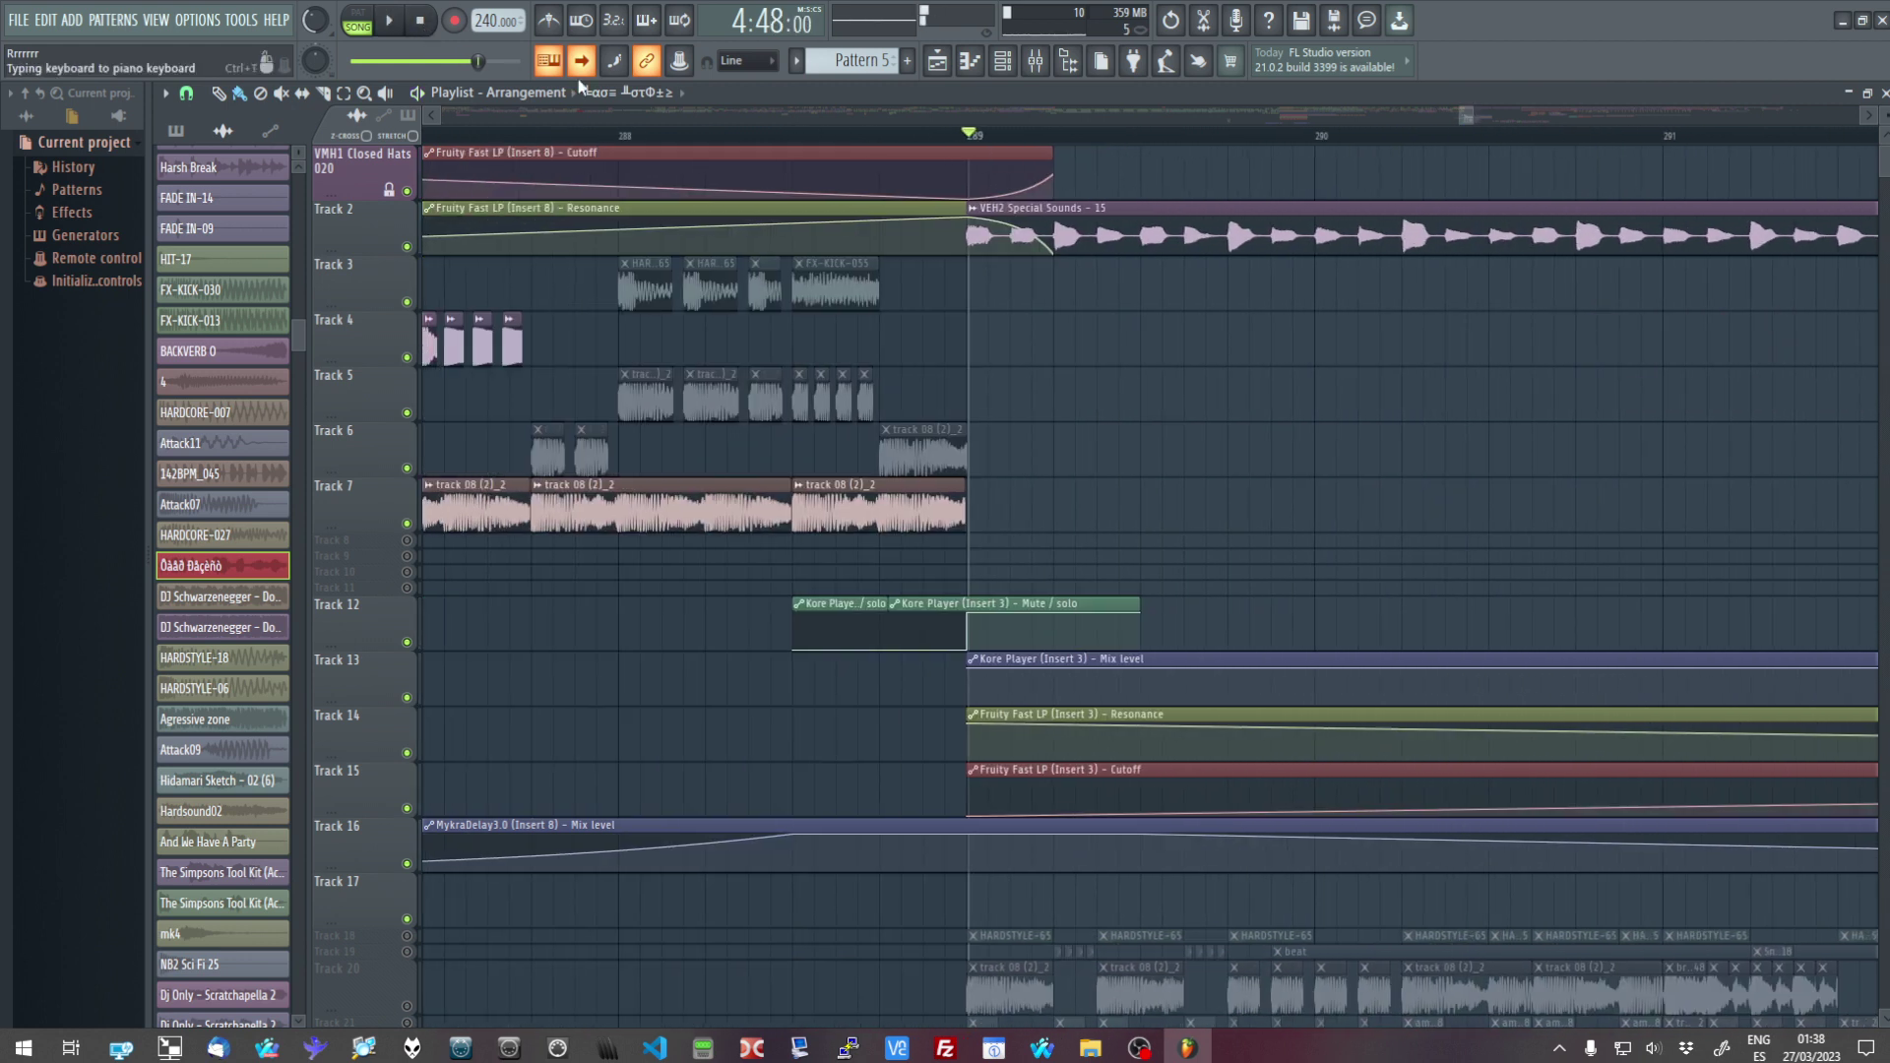
Open the channel settings of the VEH2 Special Sounds - 15 clip and the Kore Player effect on its mixer track, Insert 3
double_click(1142, 205)
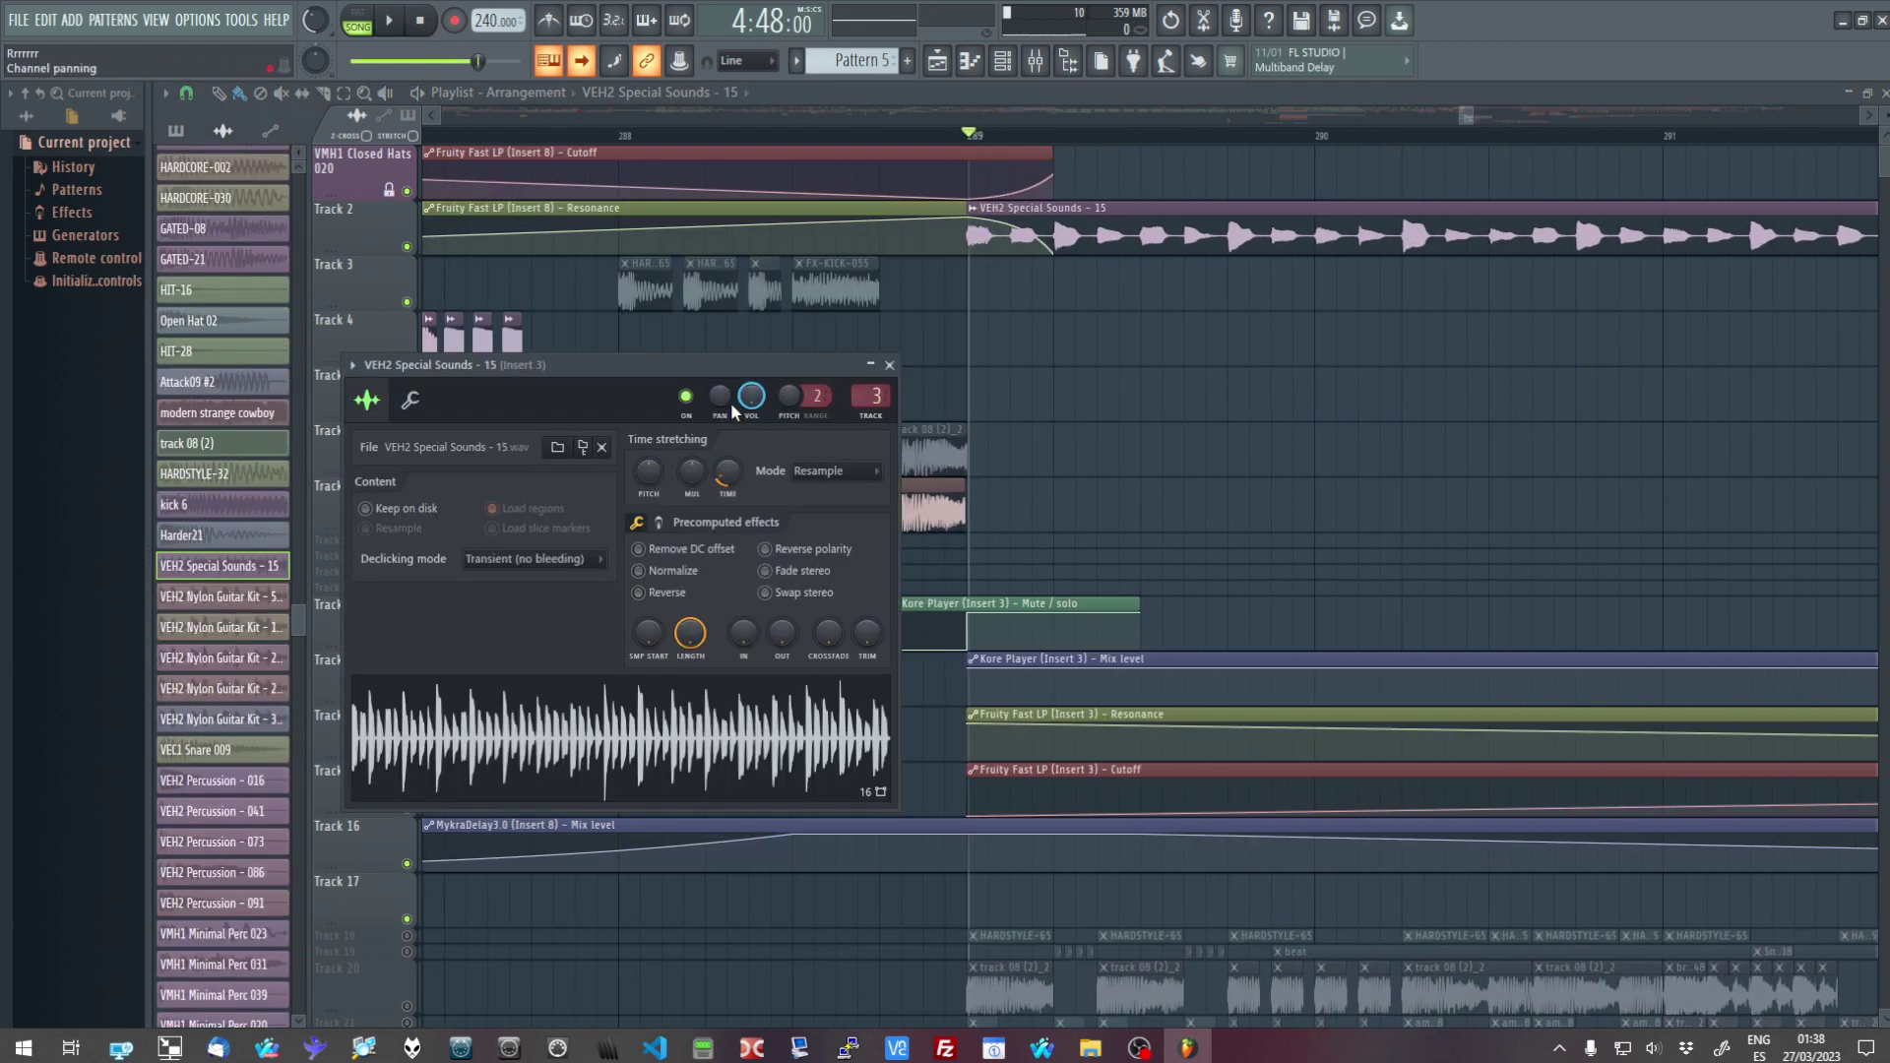
left_click(1043, 67)
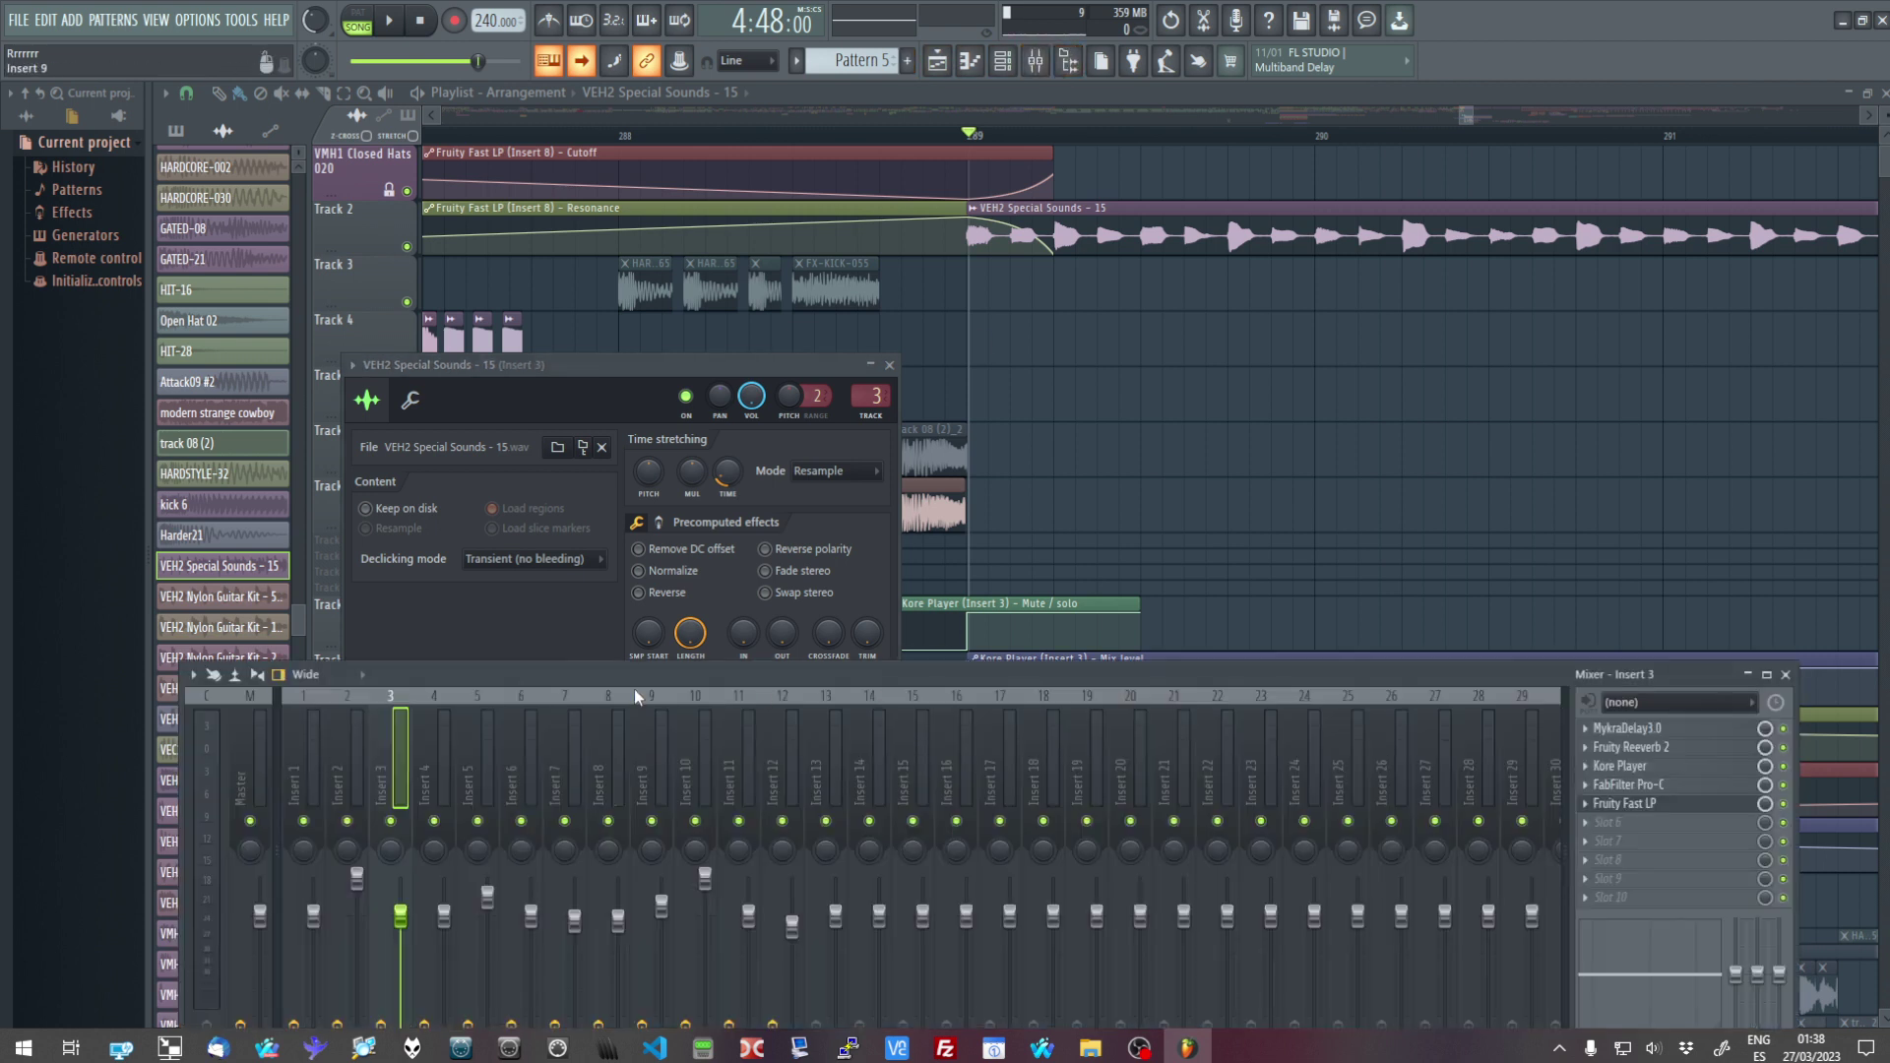
left_click(1668, 773)
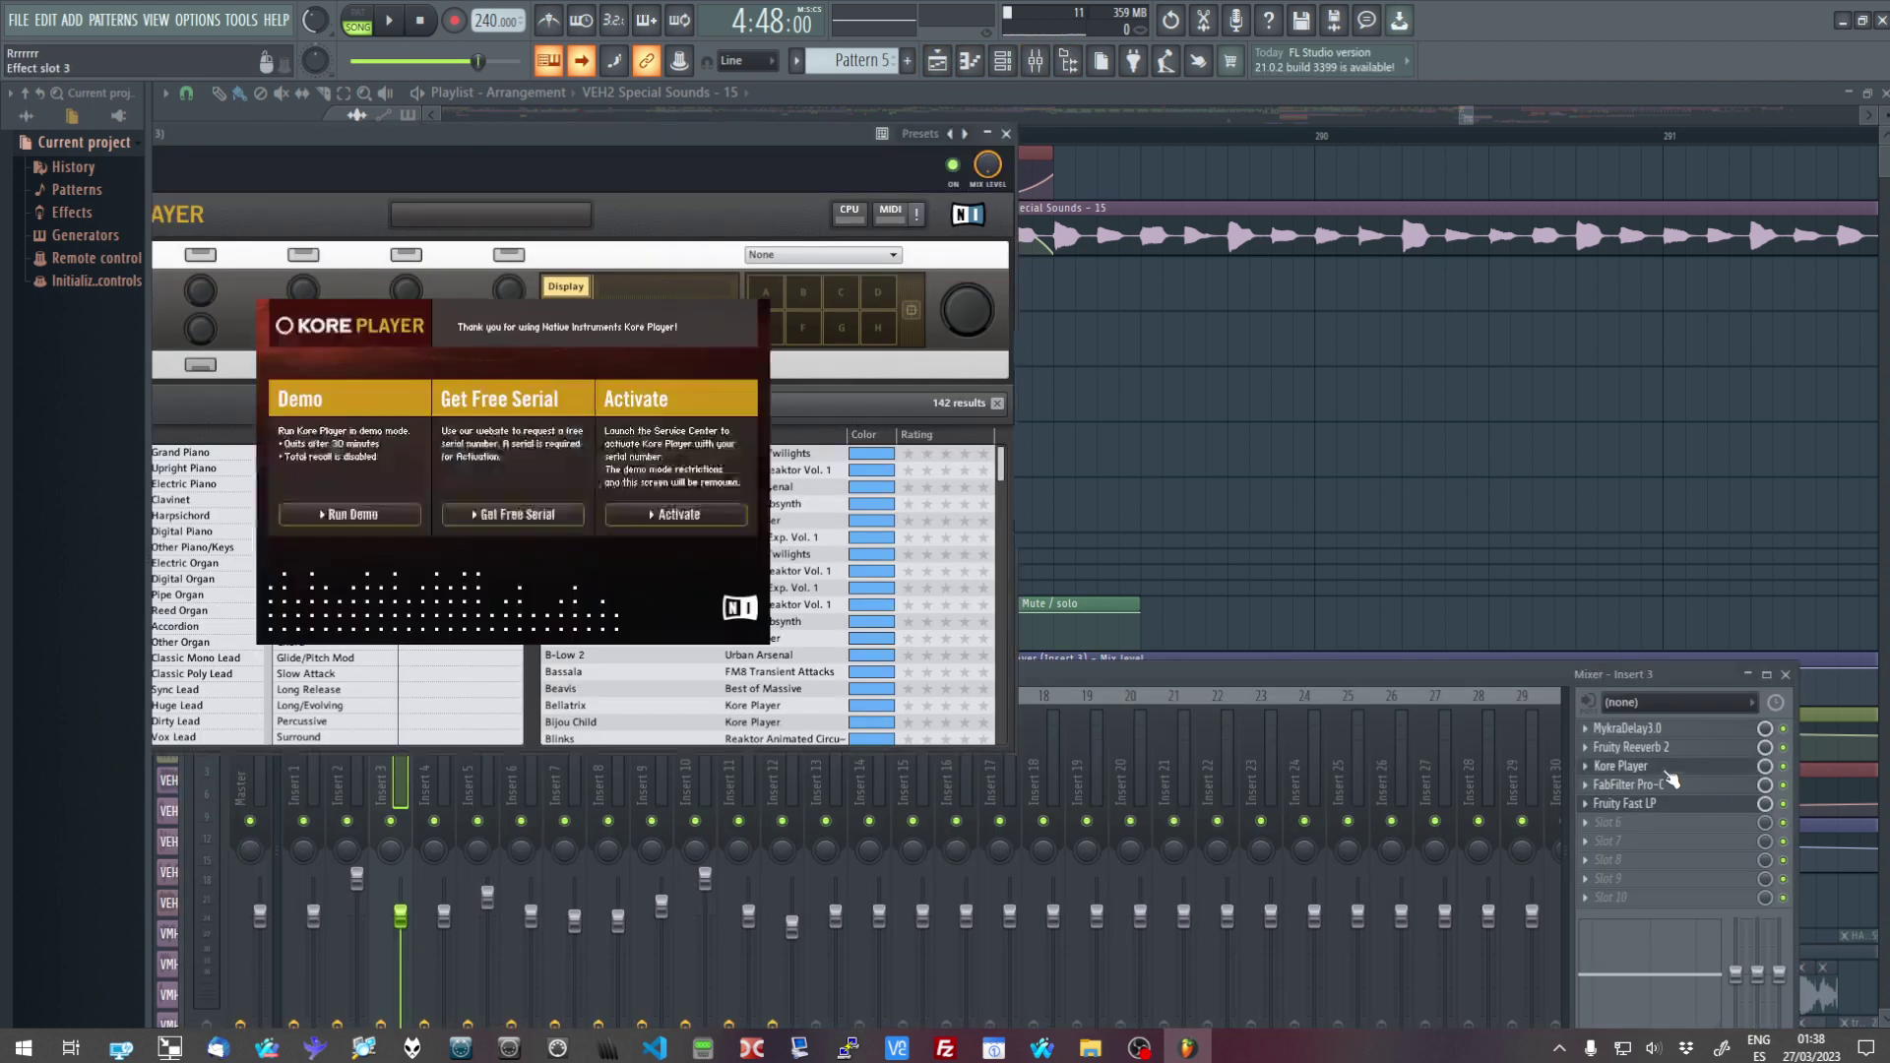
Run Kore Player in demo mode and load its Forbidden Entropy effect preset
left_click(370, 513)
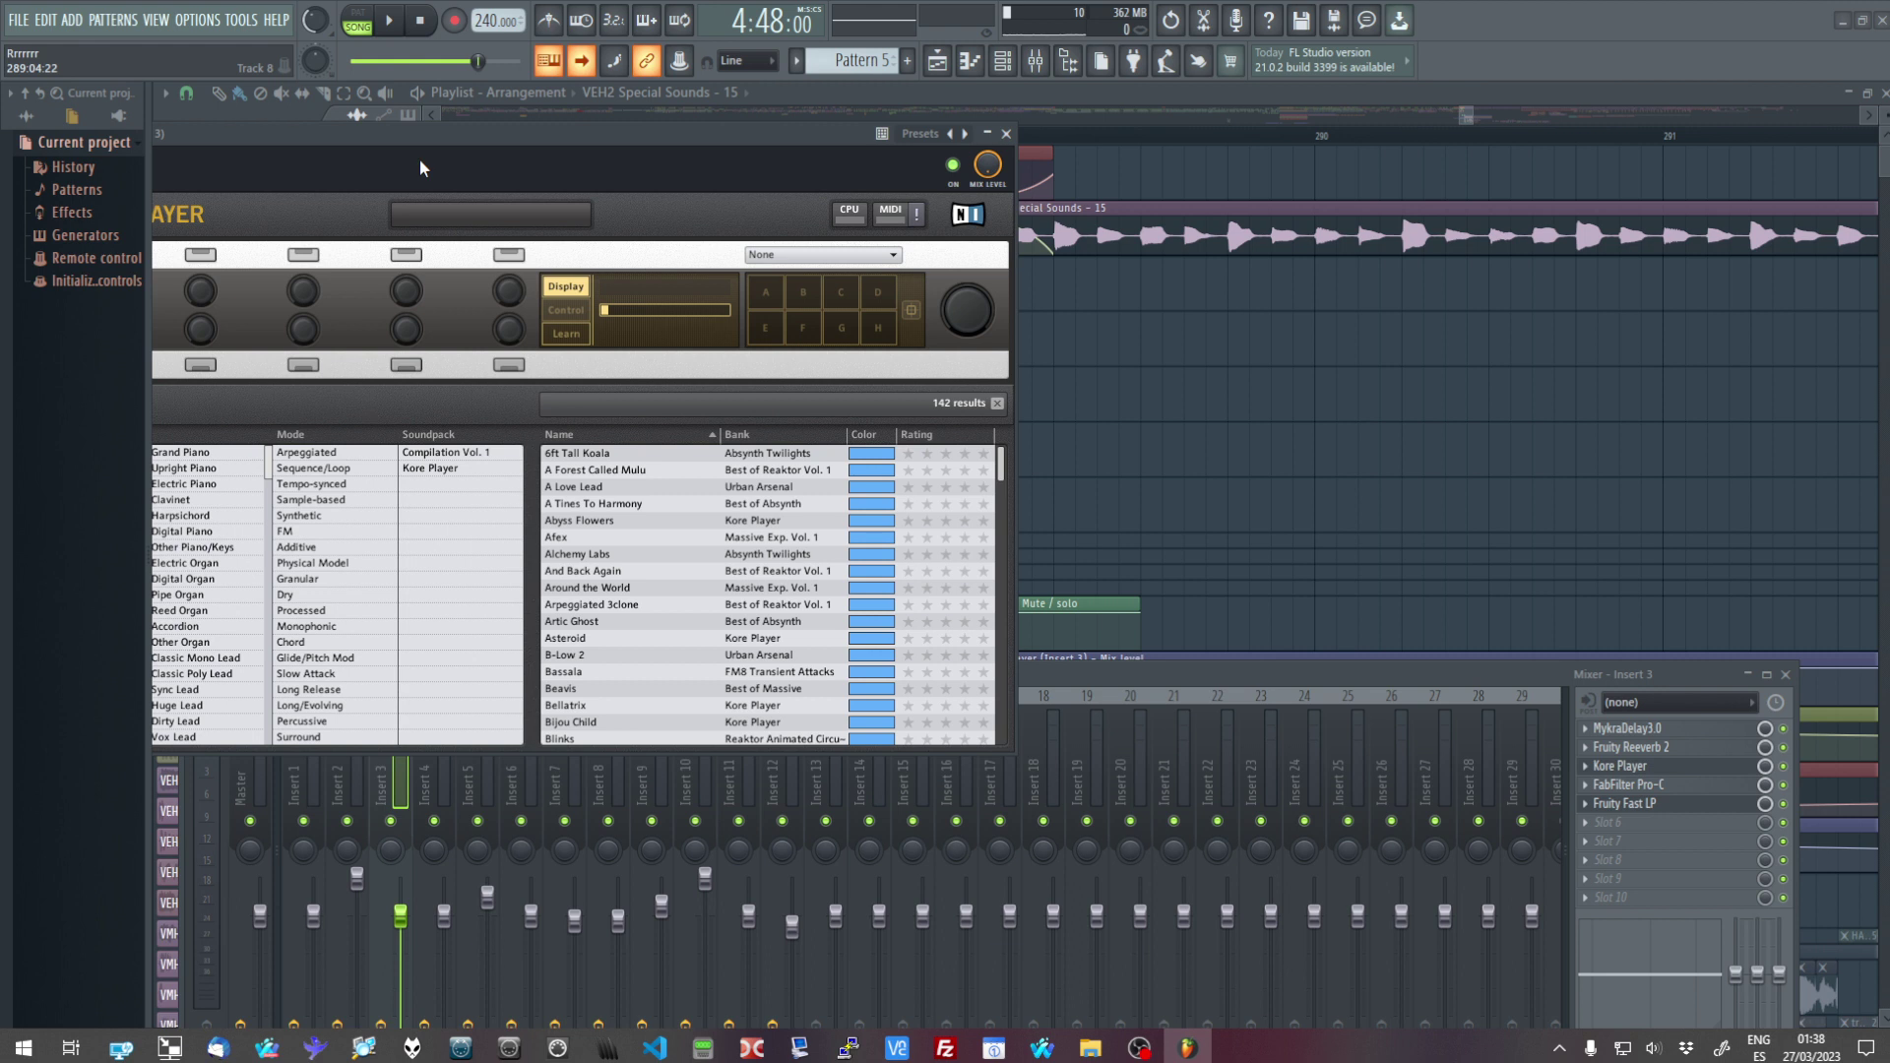
left_click_drag(445, 124, 740, 221)
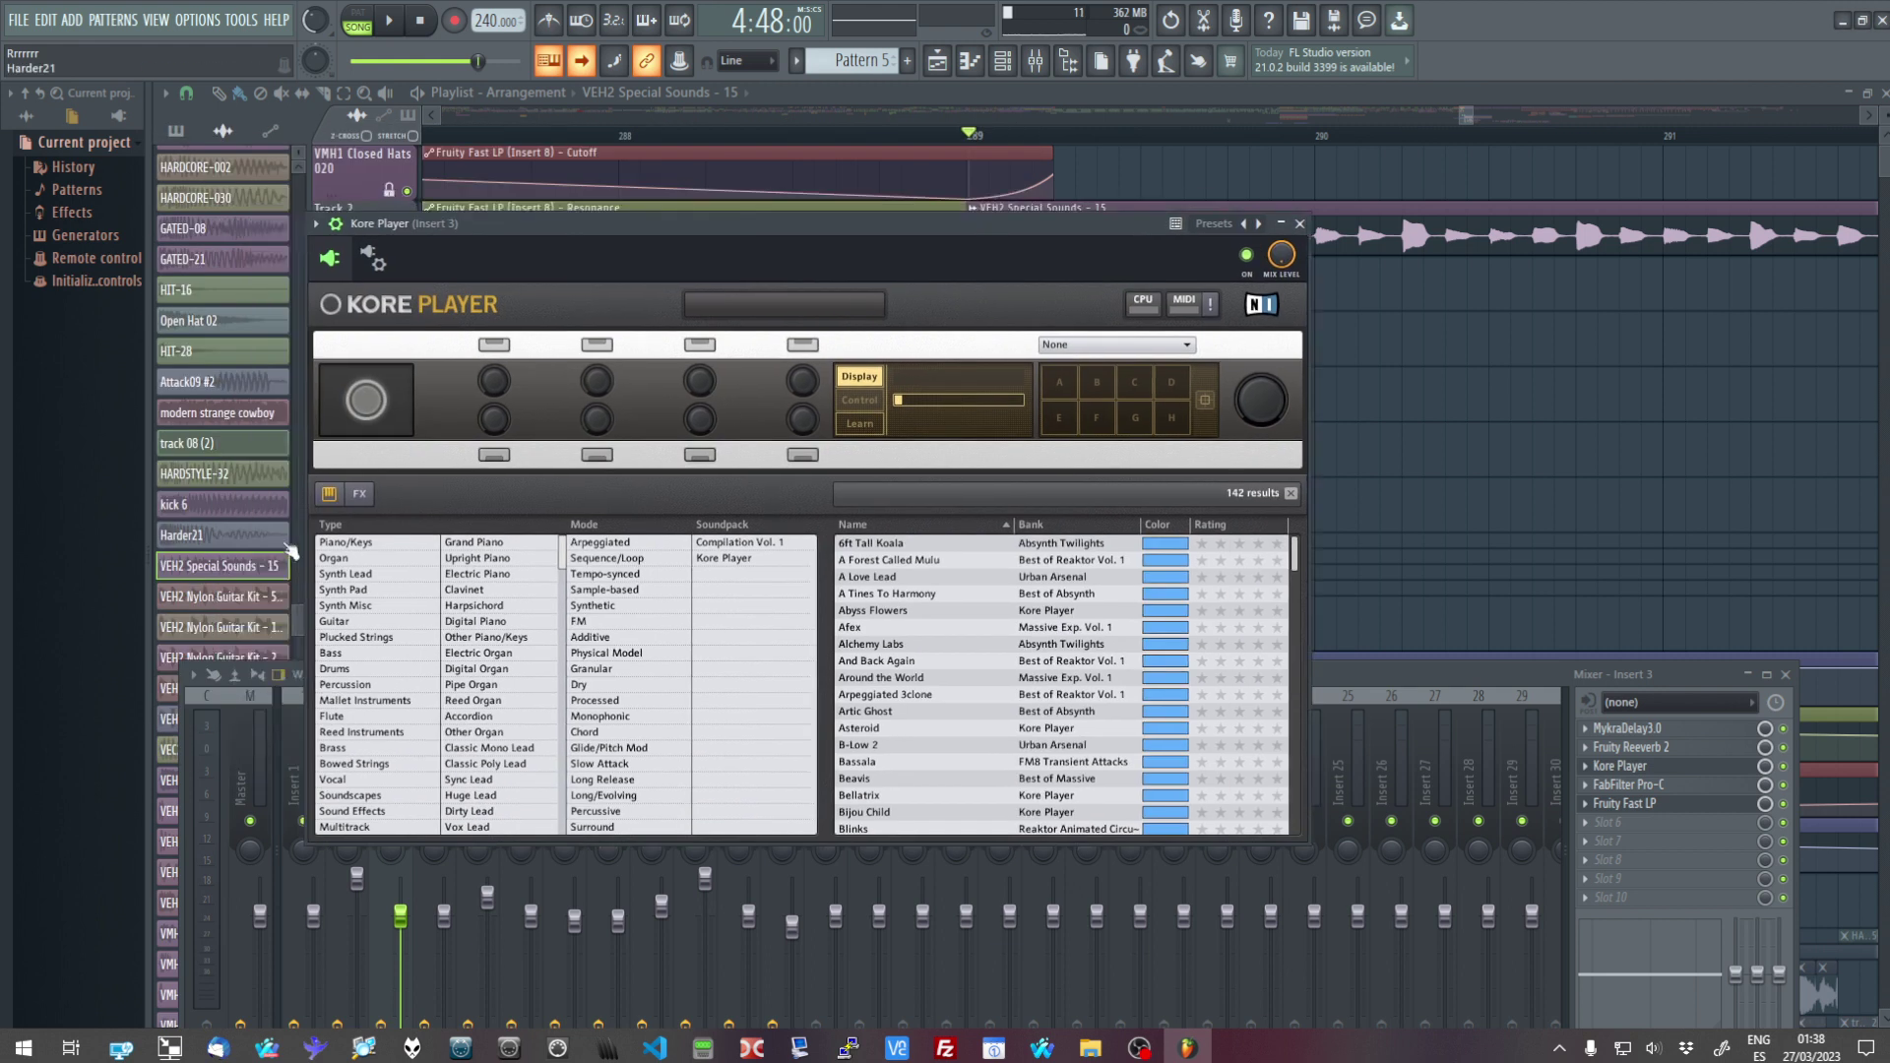
left_click(360, 496)
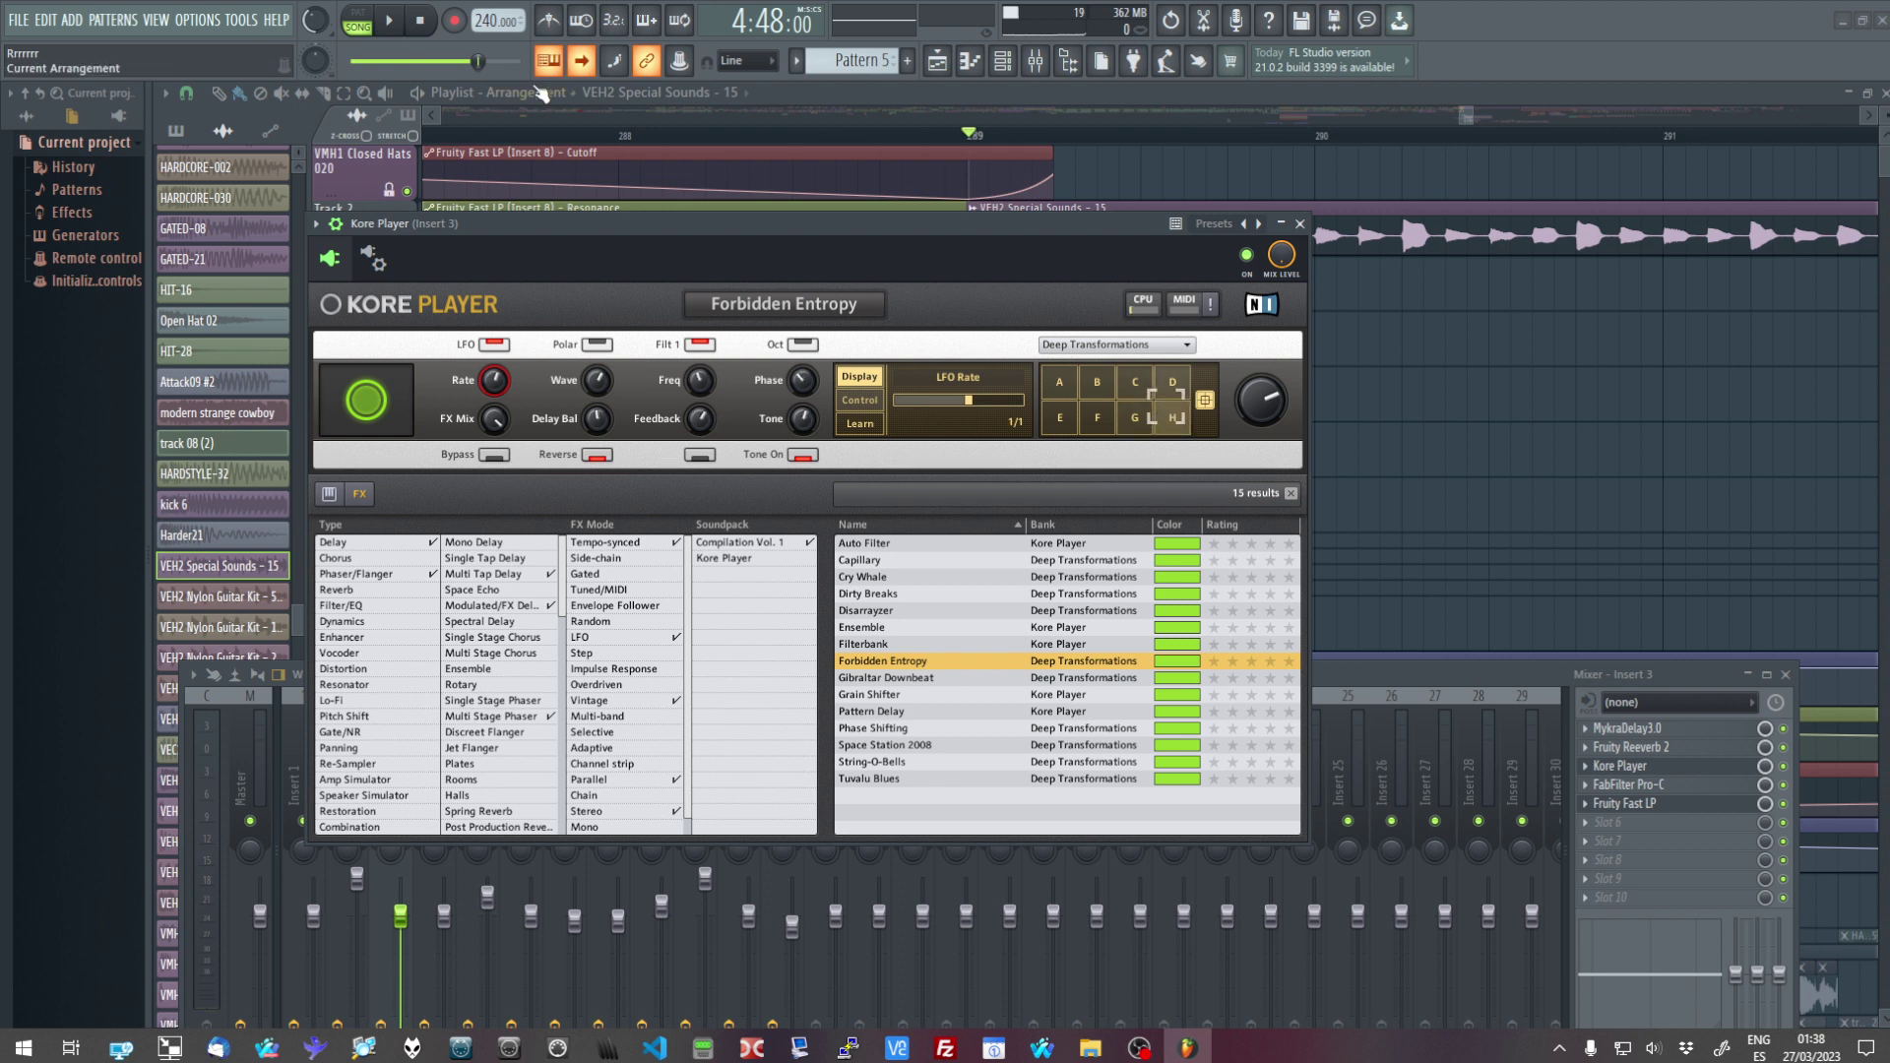
Play the arrangement from about bar 287 to hear the VEH2 Special Sounds - 15 loop with the Kore Player effect
left_click_drag(1466, 116, 1462, 117)
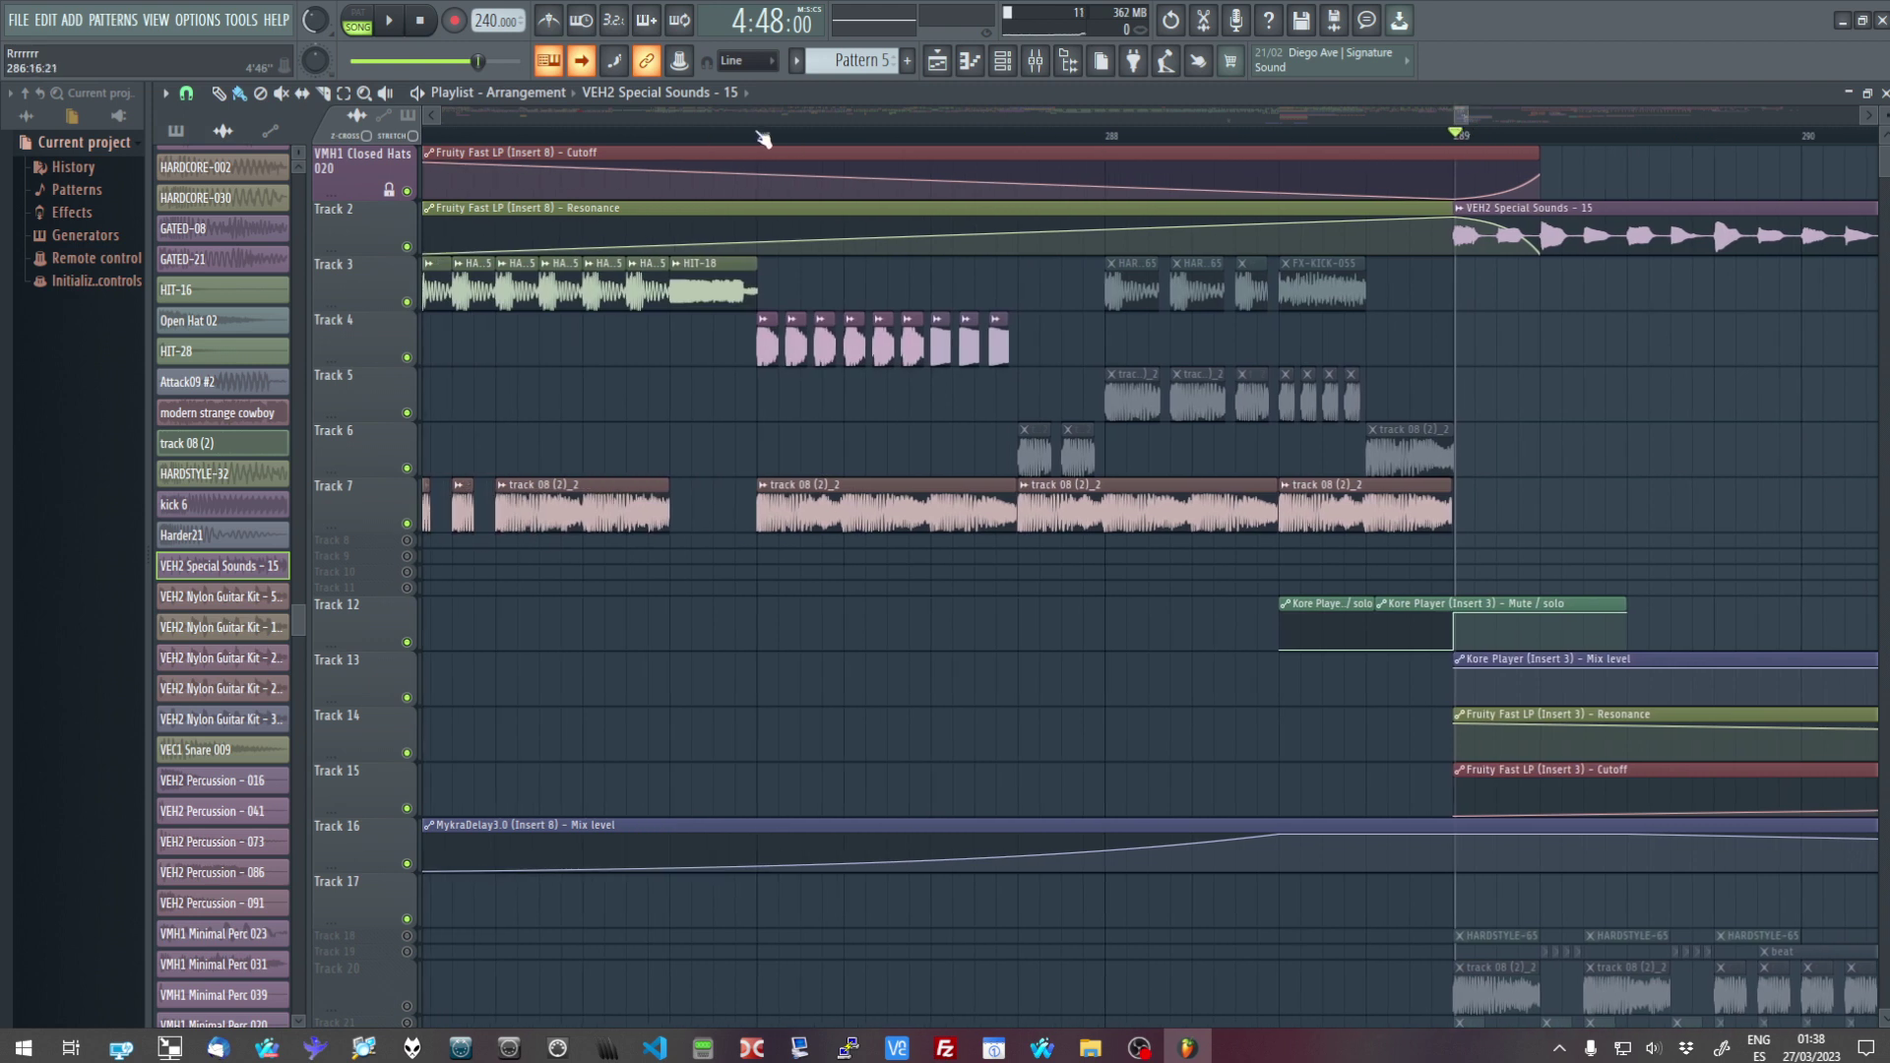
left_click(403, 27)
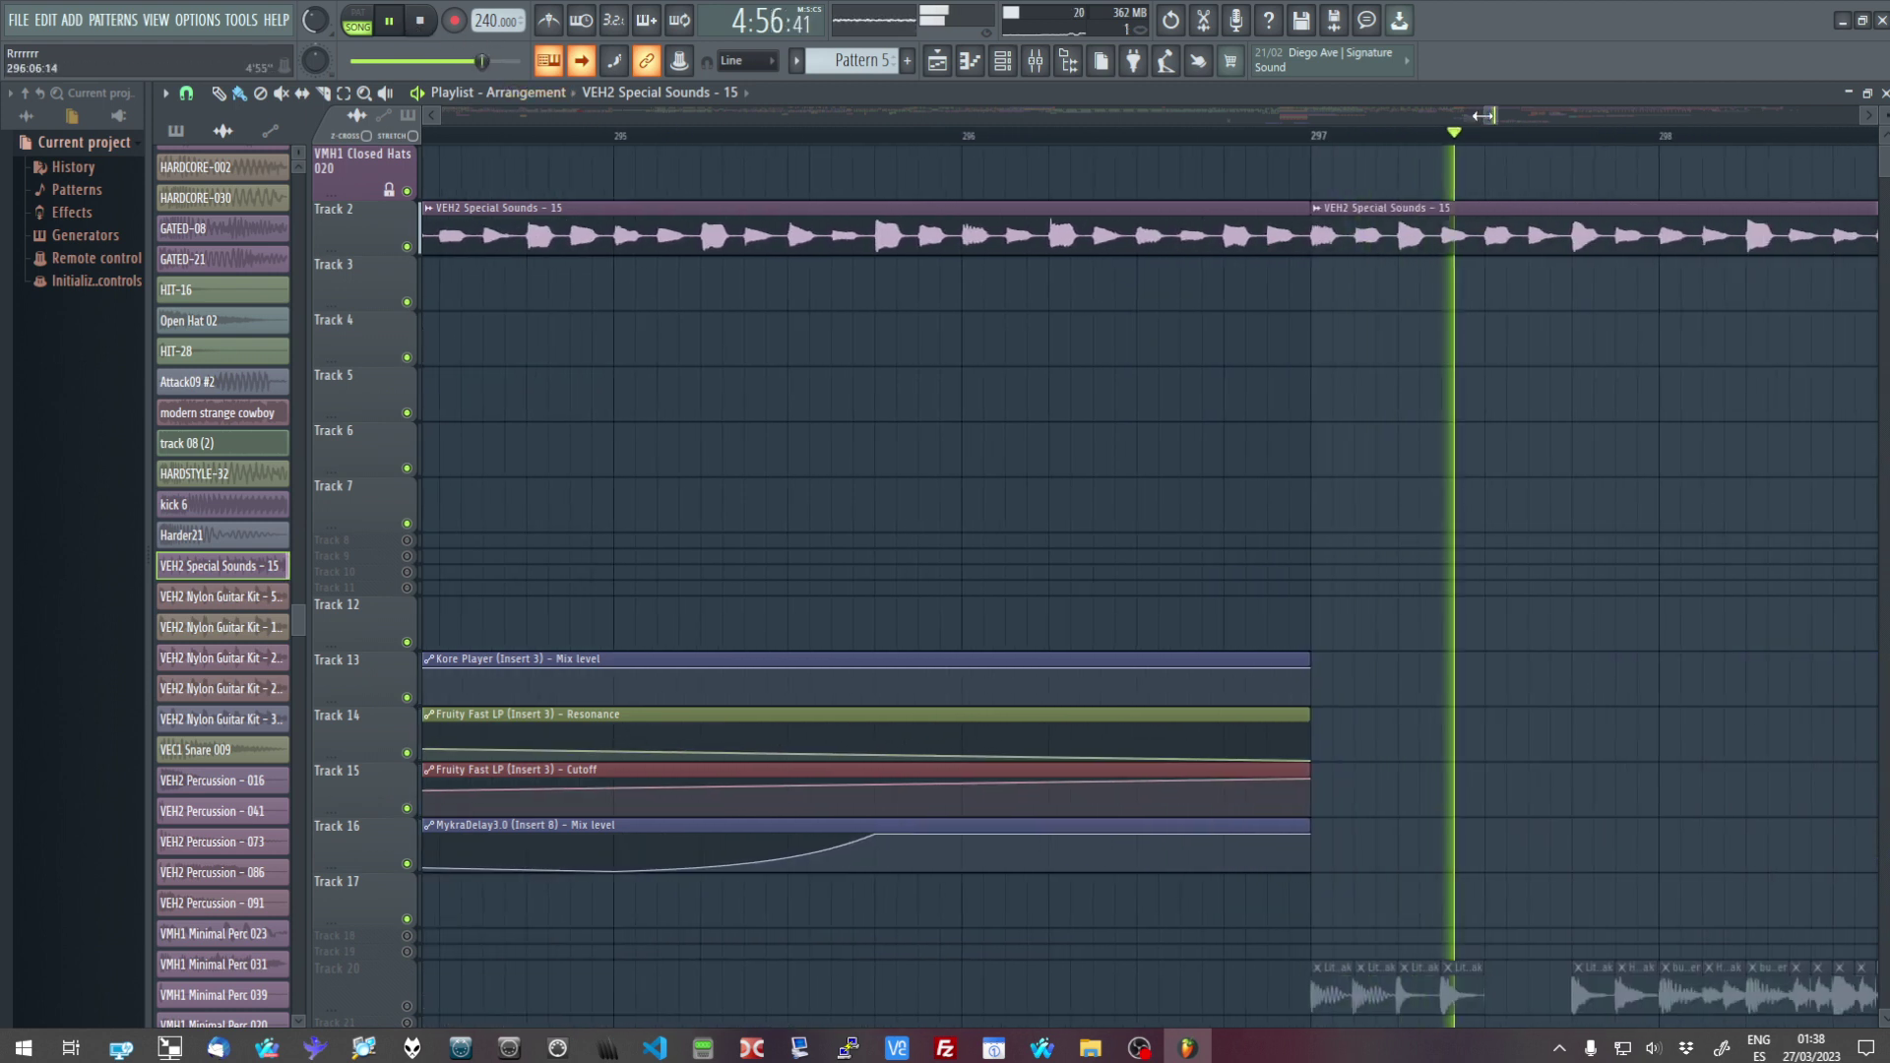
Open Pattern 1 at bar 305 to examine its reFX Nexus notes in the piano roll, and return to the playlist
left_click_drag(1495, 116, 1596, 117)
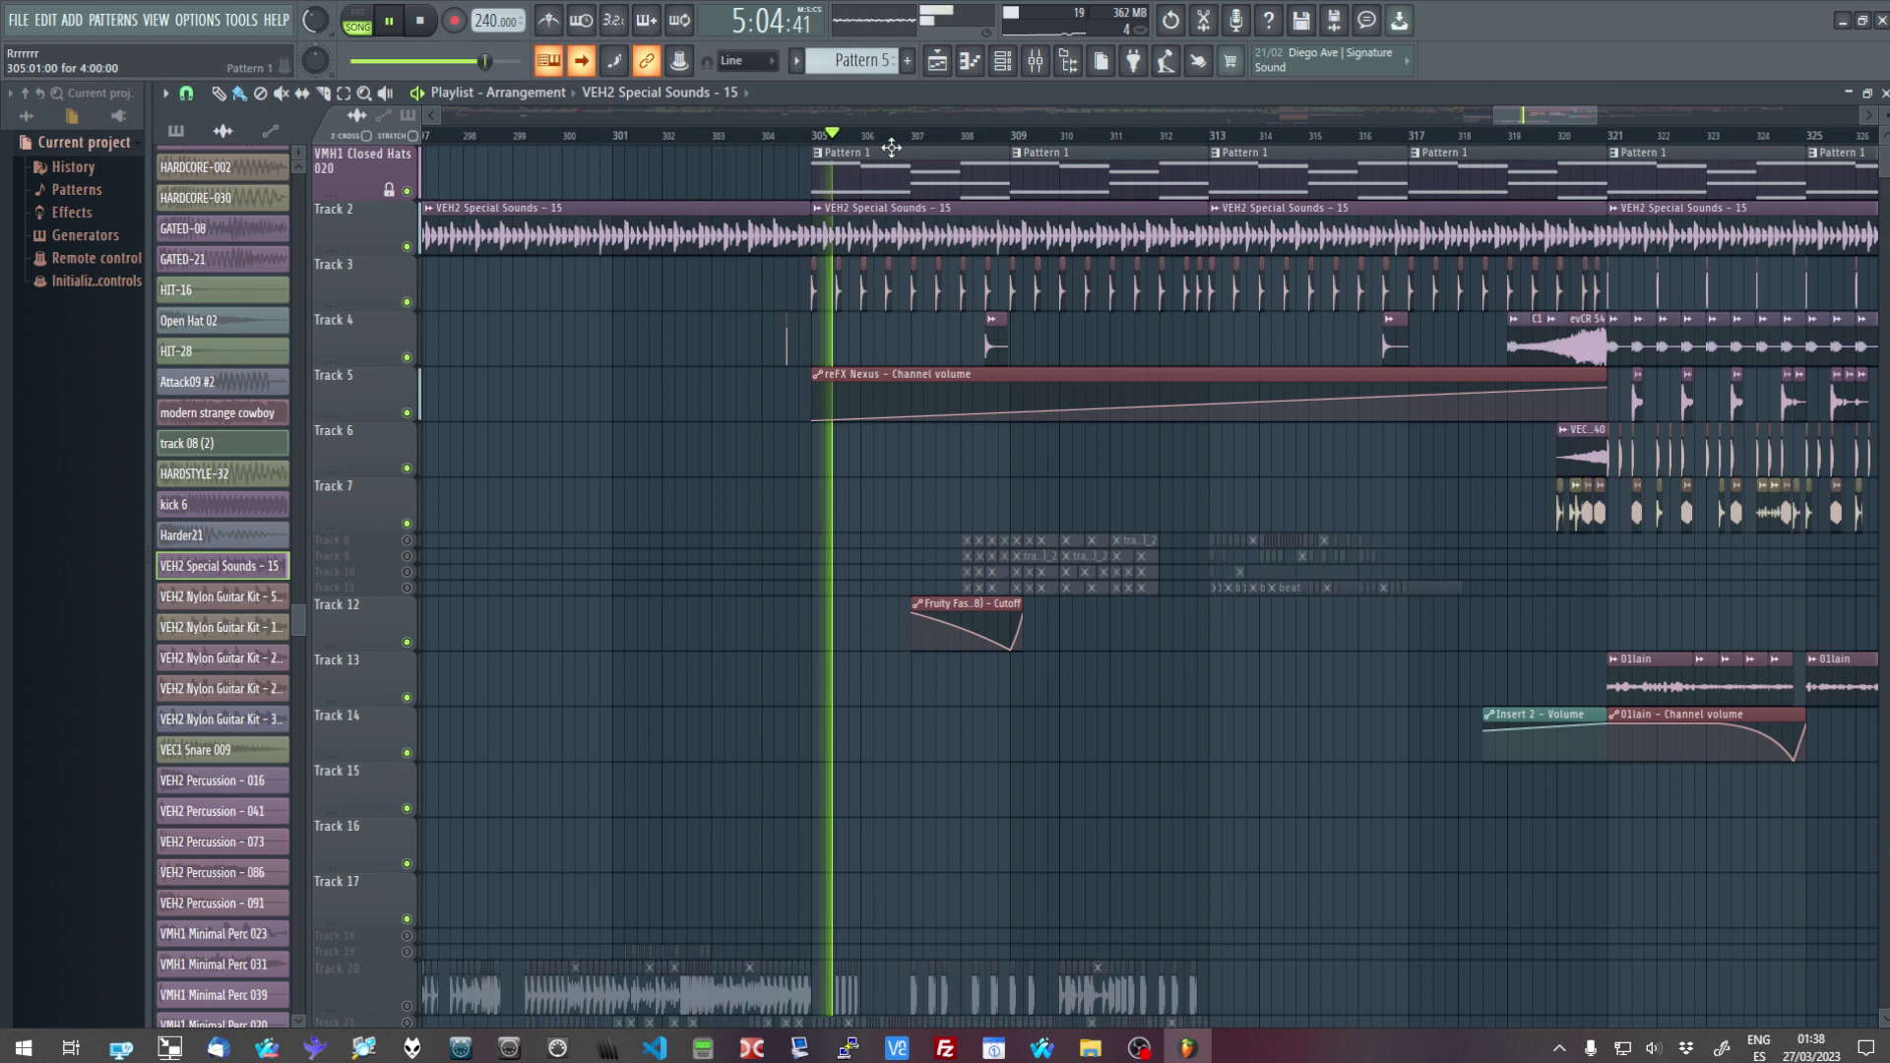
double_click(879, 166)
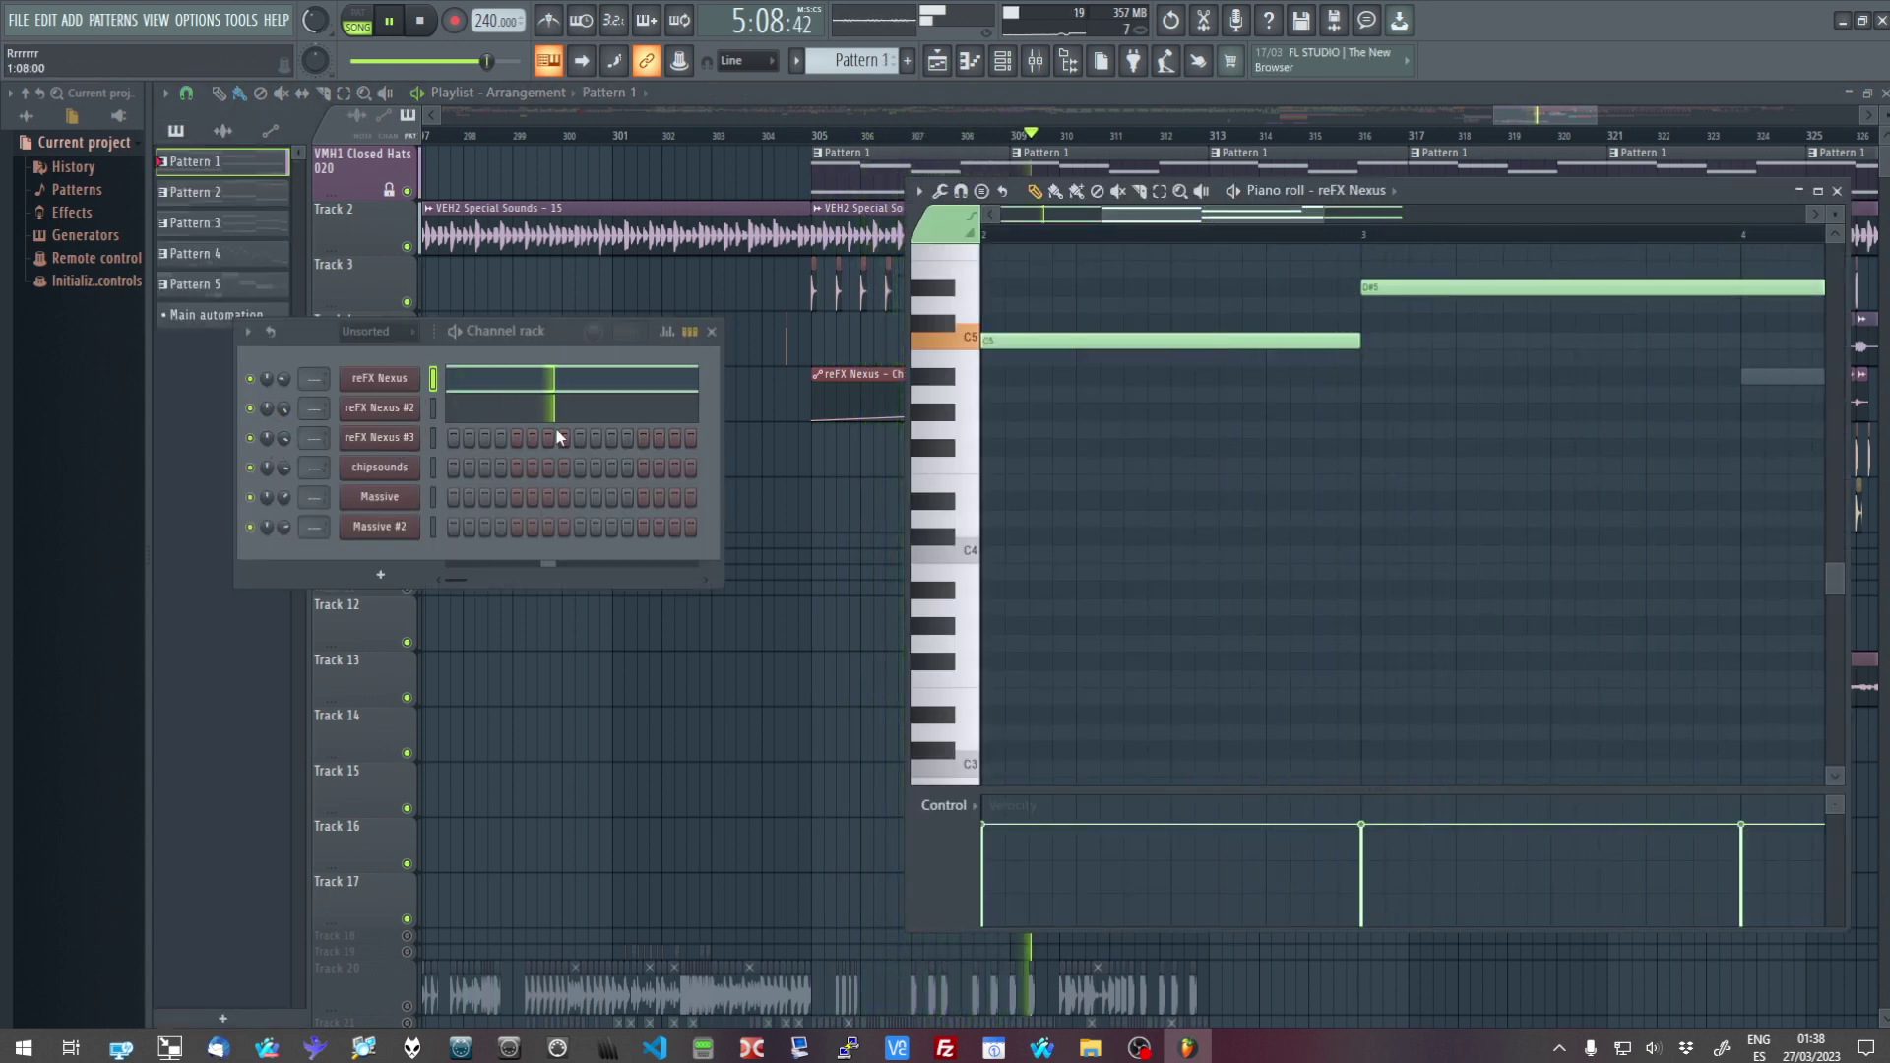
left_click(1563, 110)
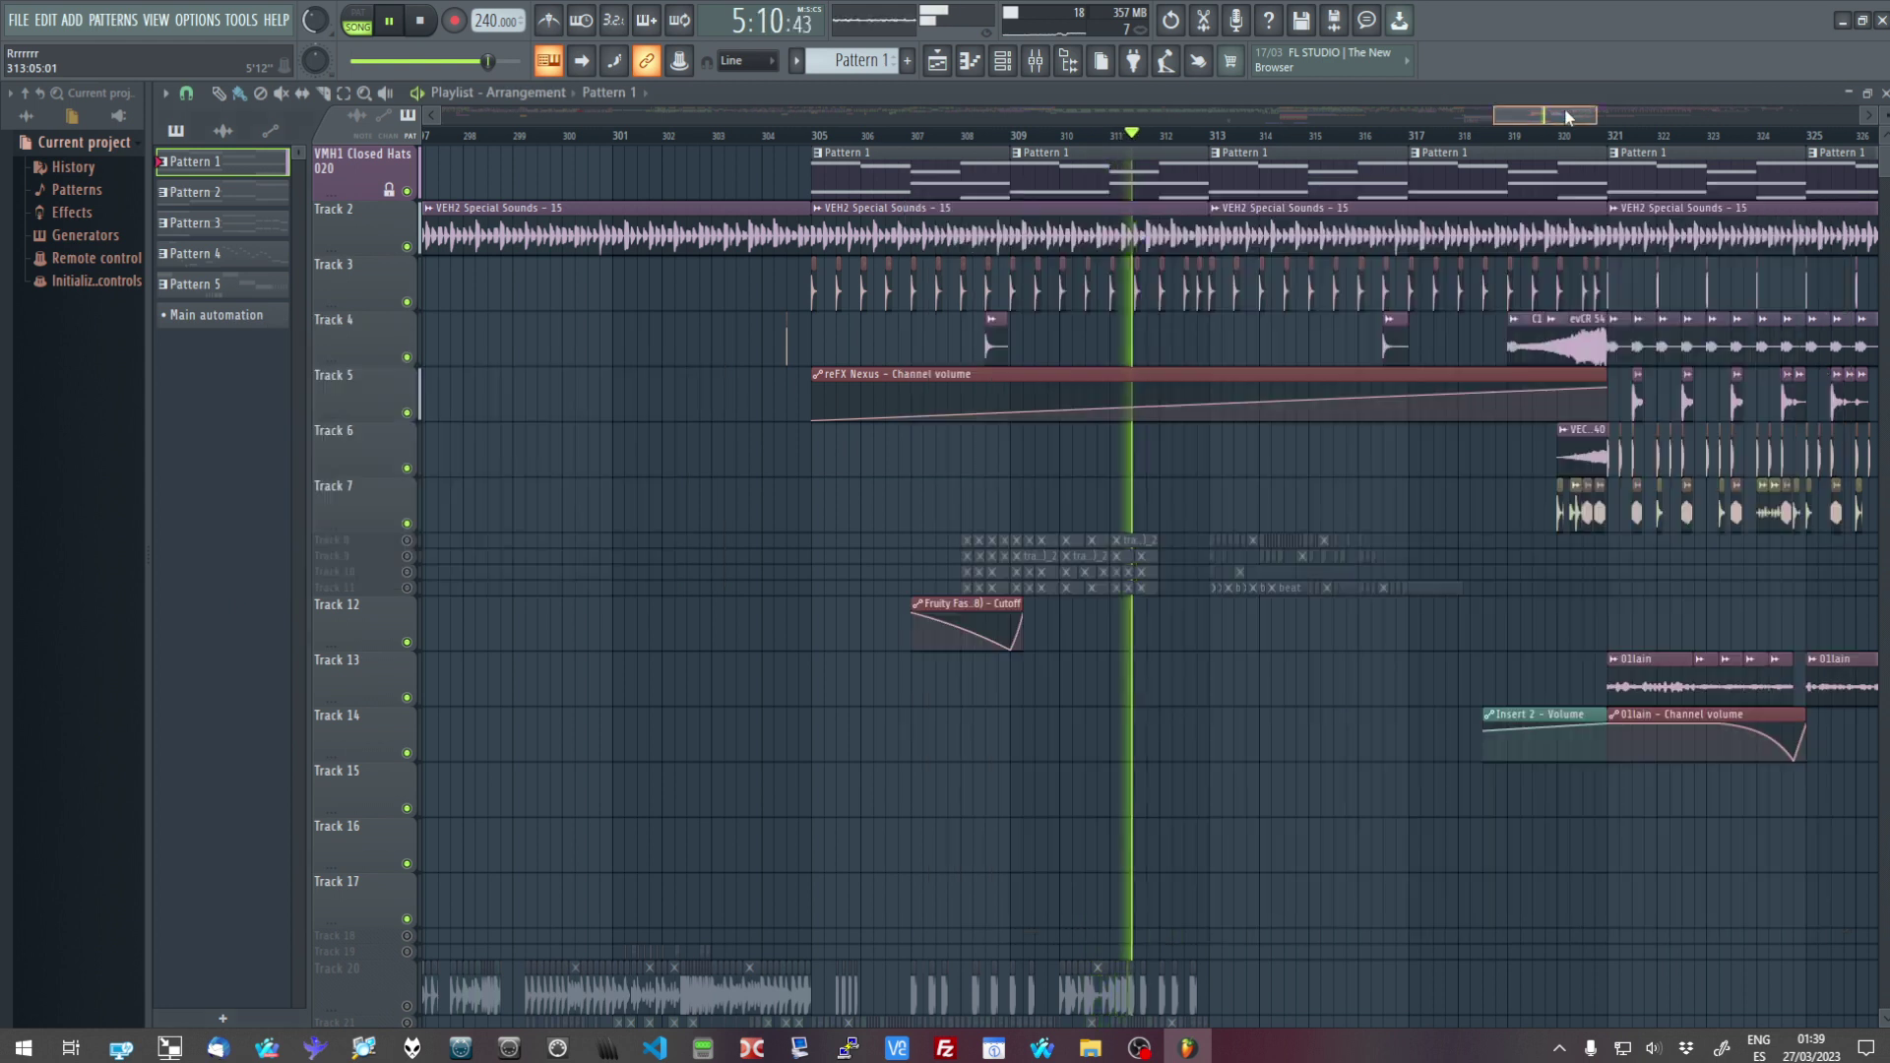
Listen to the section from bar 321 with Pattern 1, Pattern 2 and the drum layers, stop playback, and switch to OBS Studio
left_click_drag(1563, 115, 1627, 119)
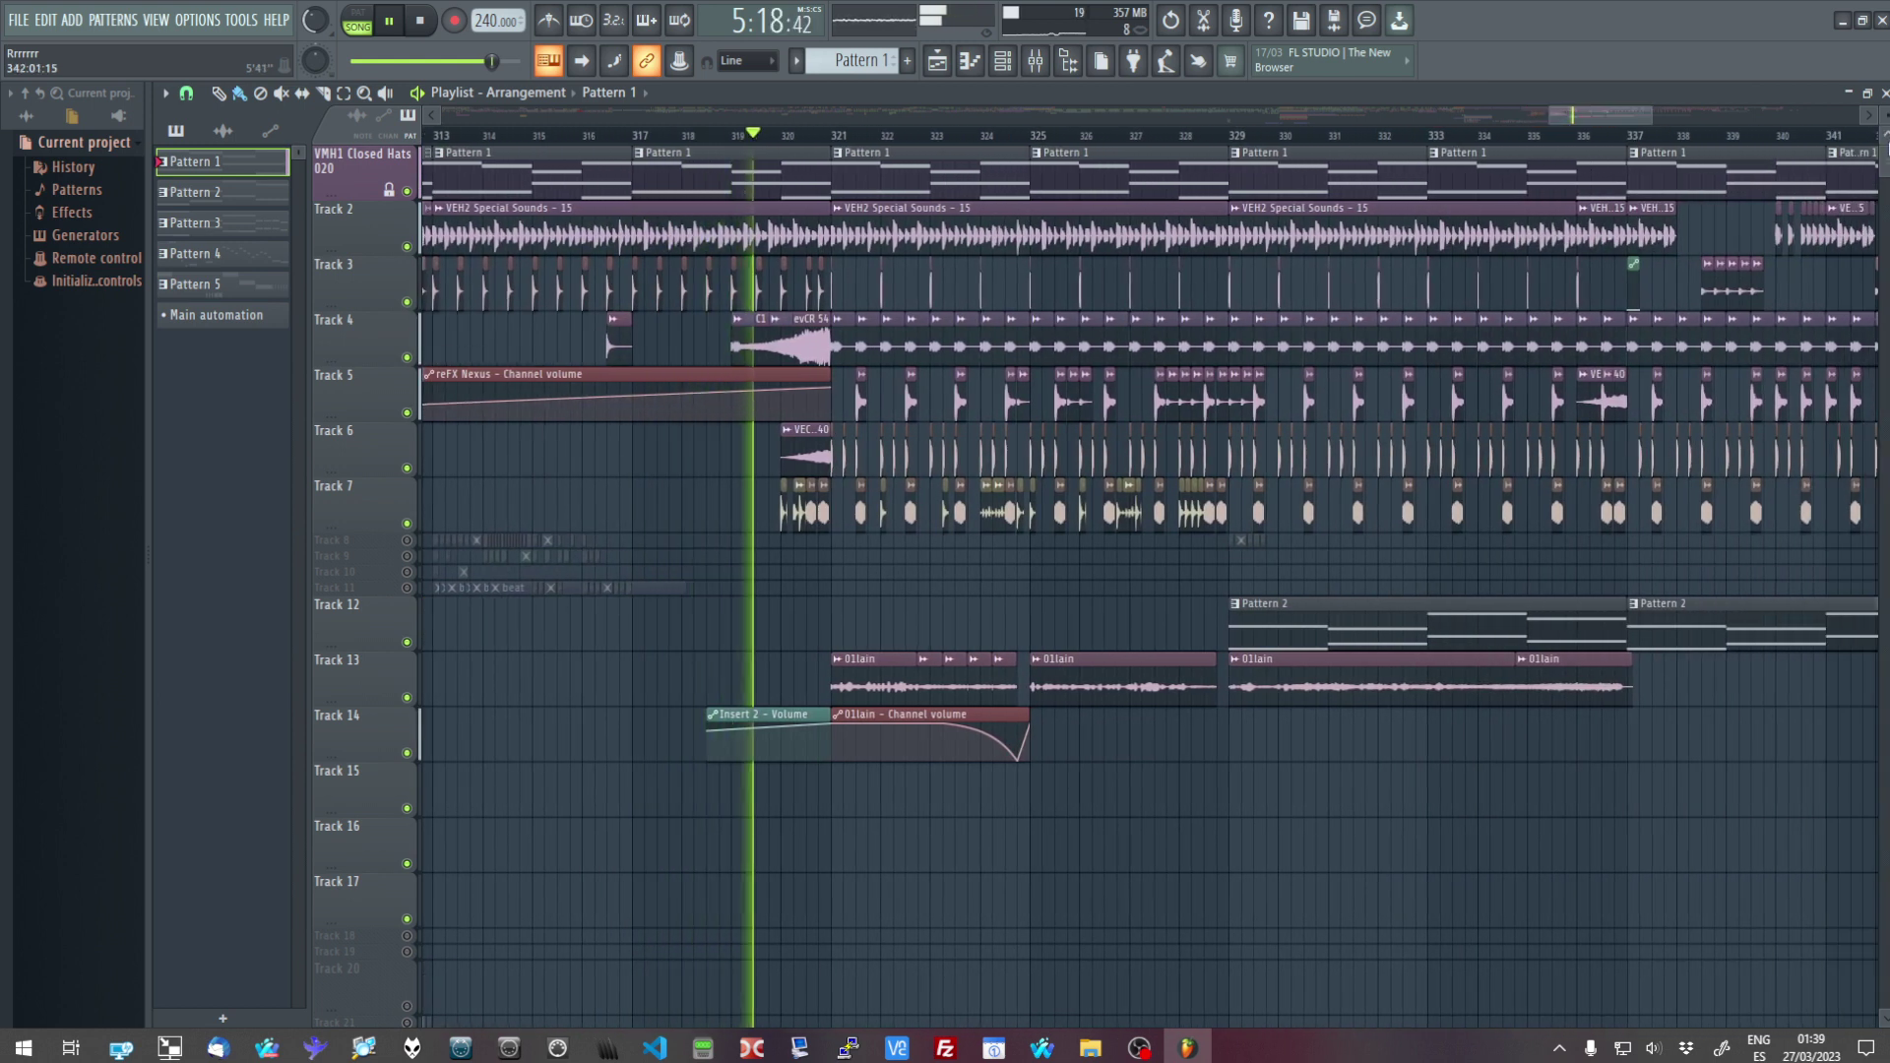
left_click_drag(1884, 163, 1885, 161)
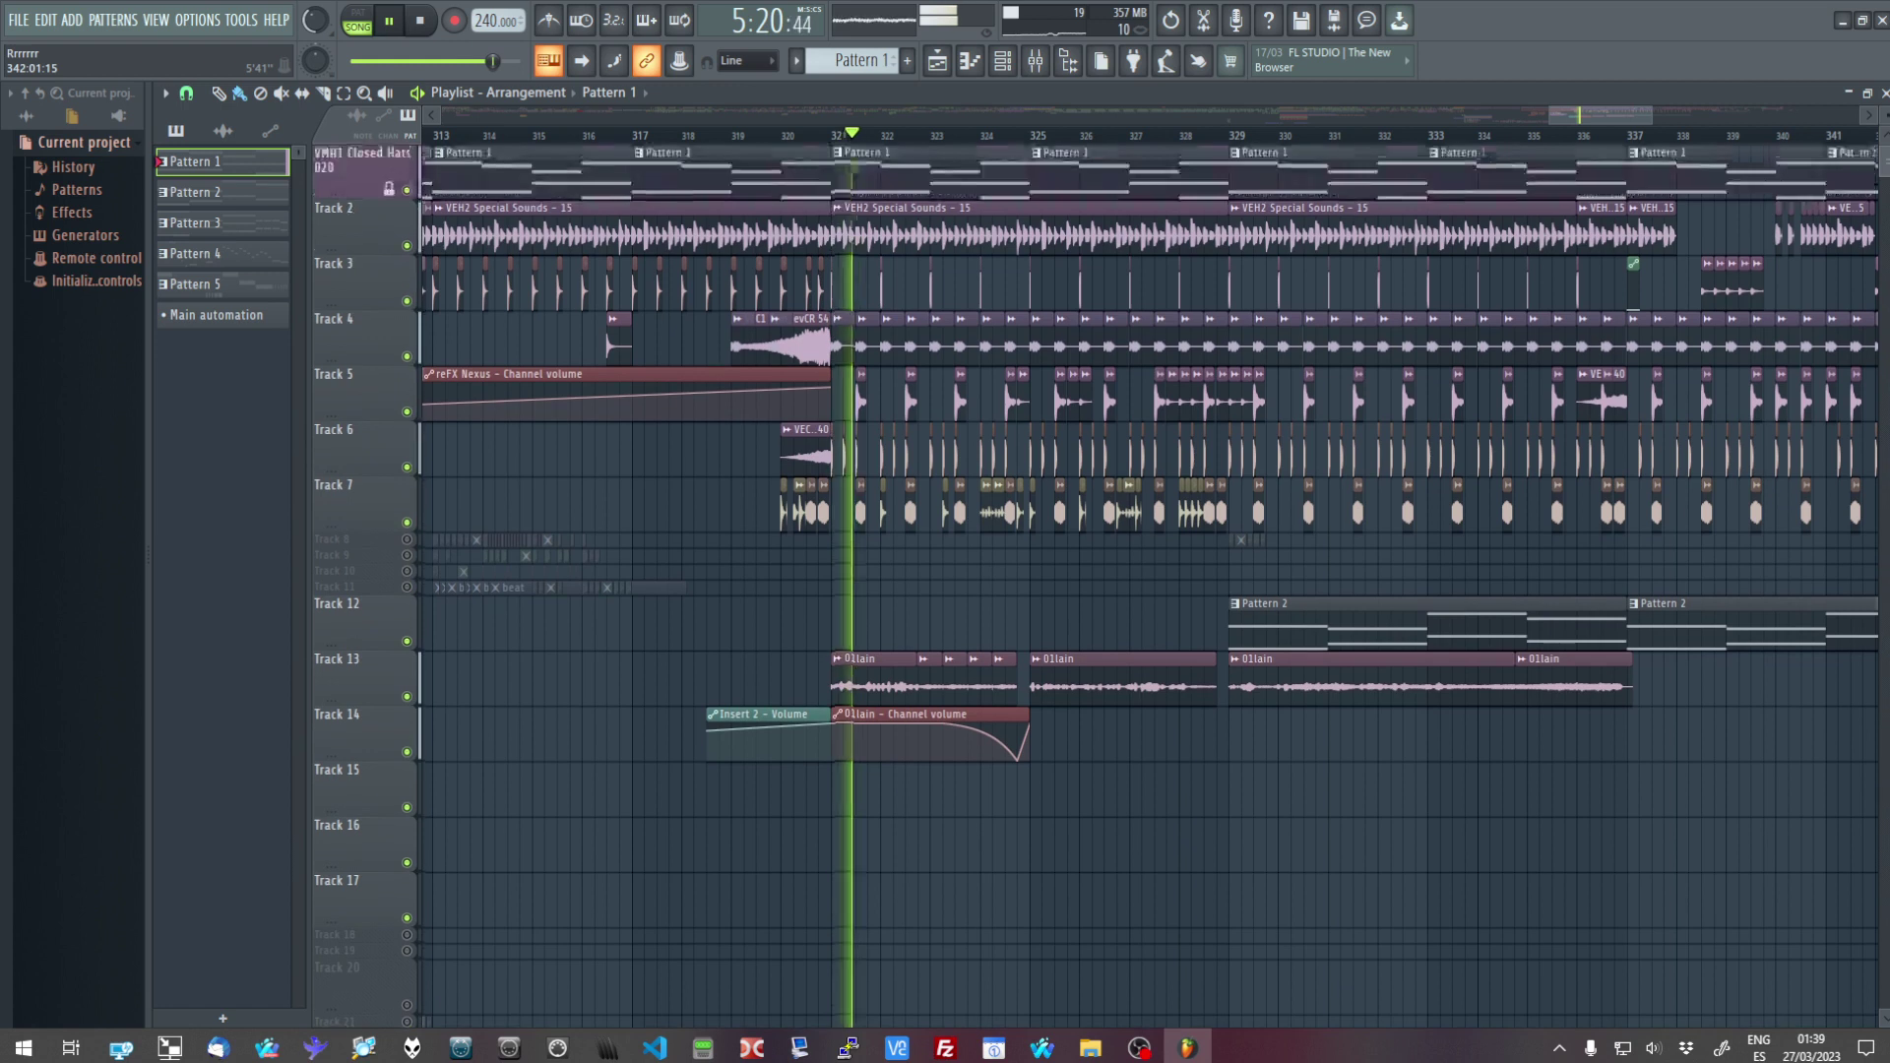
left_click_drag(1629, 115, 1673, 116)
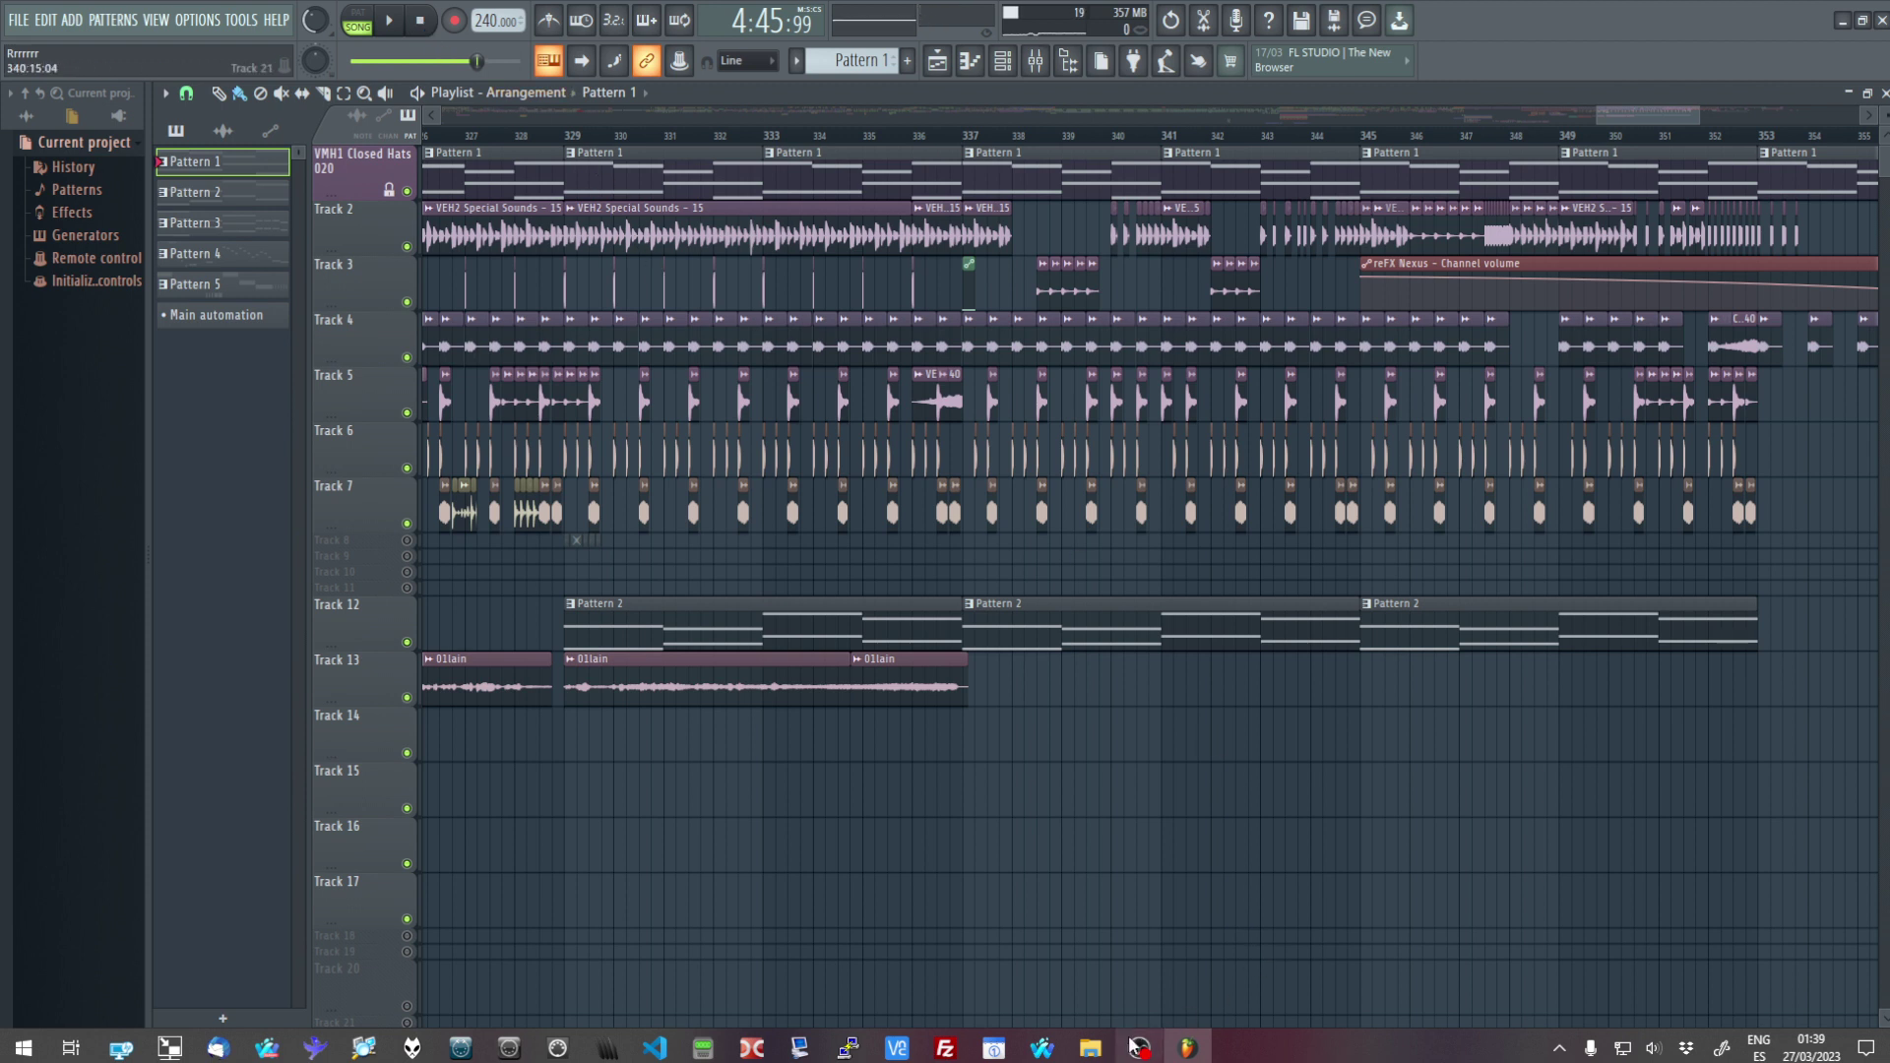
left_click(1139, 960)
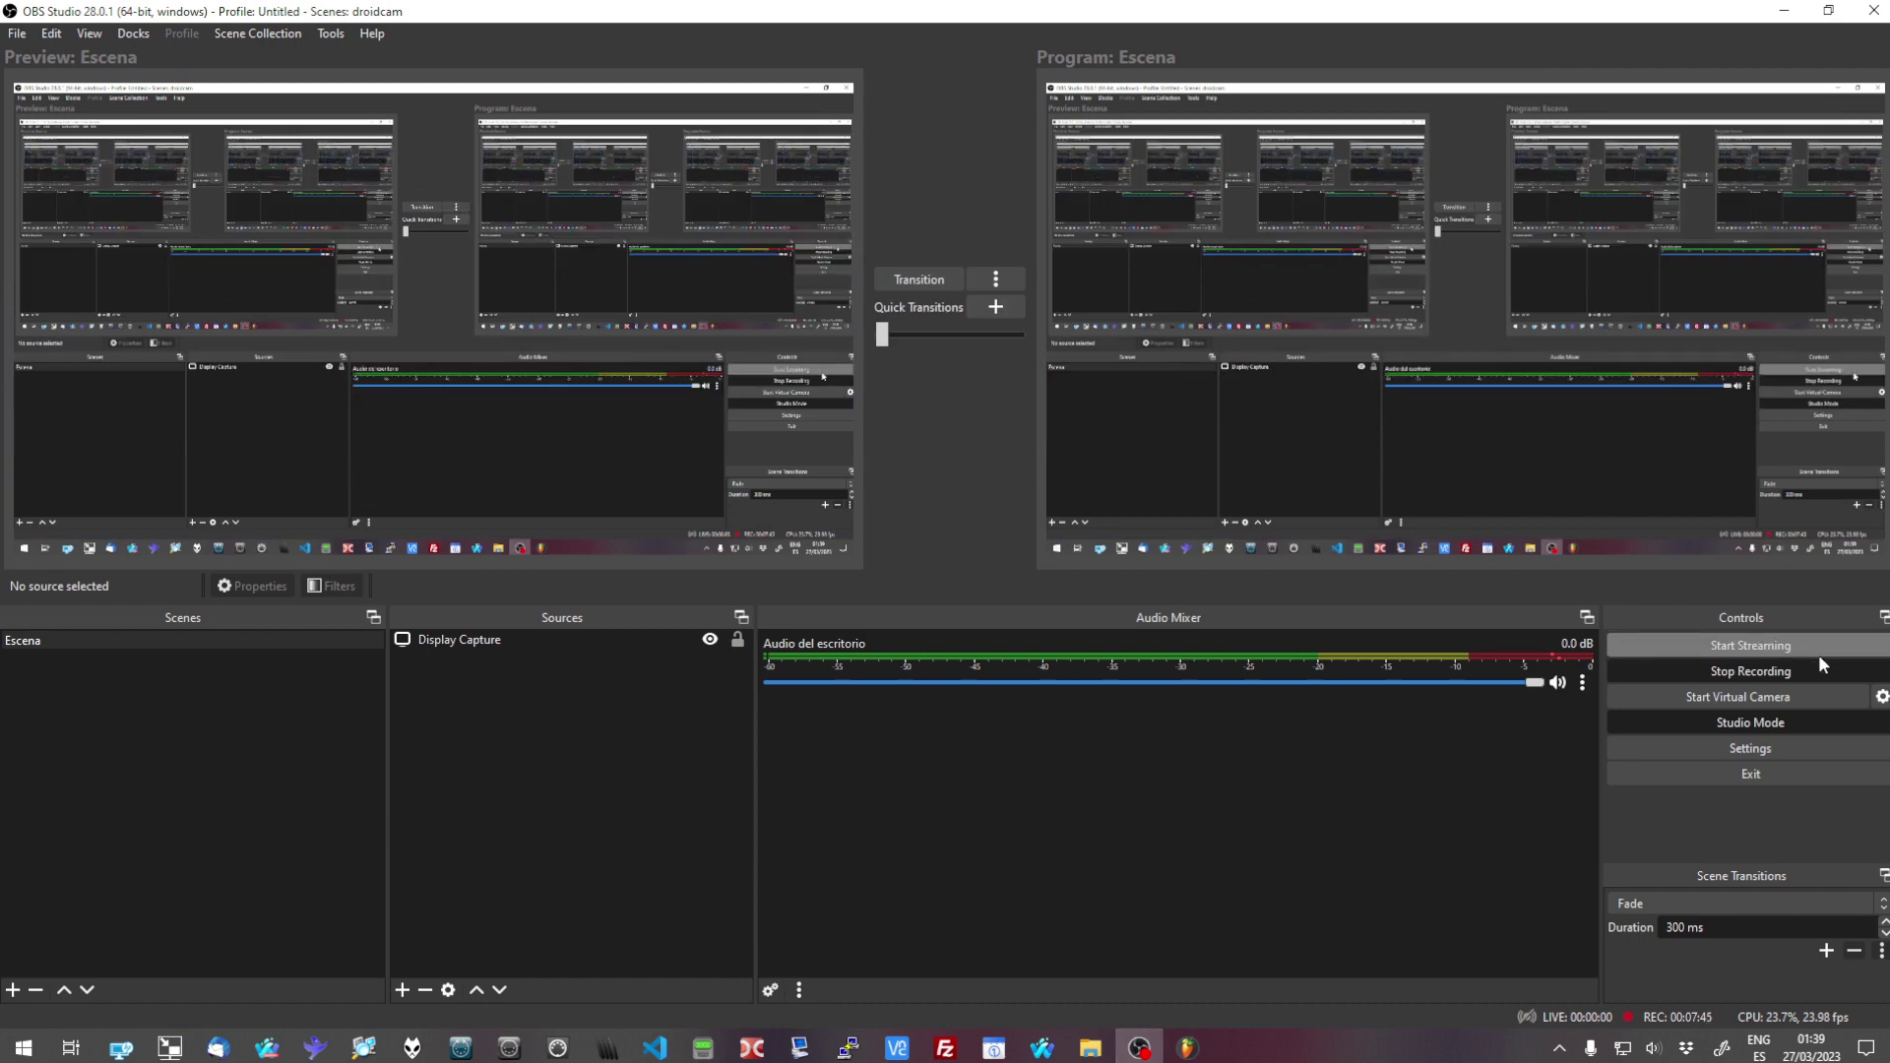